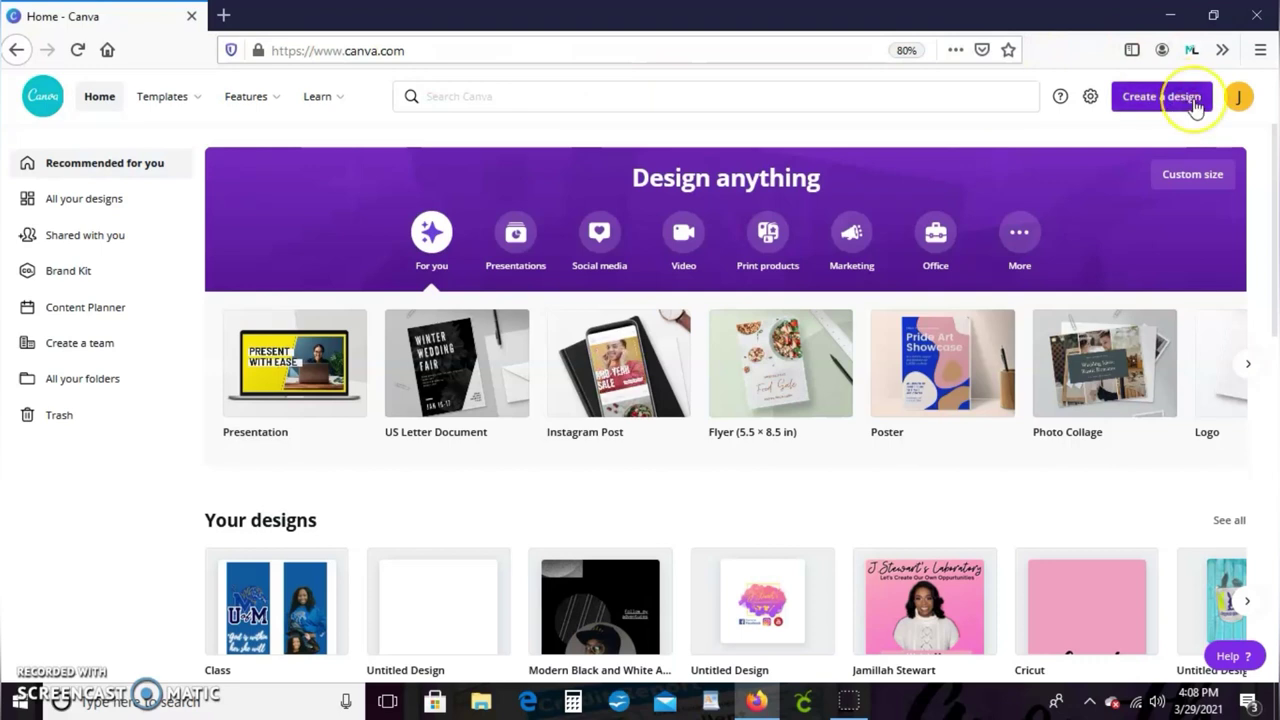
- Create a new custom-size blank design 11 inches wide by 17 inches tall
{"action": "left_click", "coordinate": [1162, 96]}
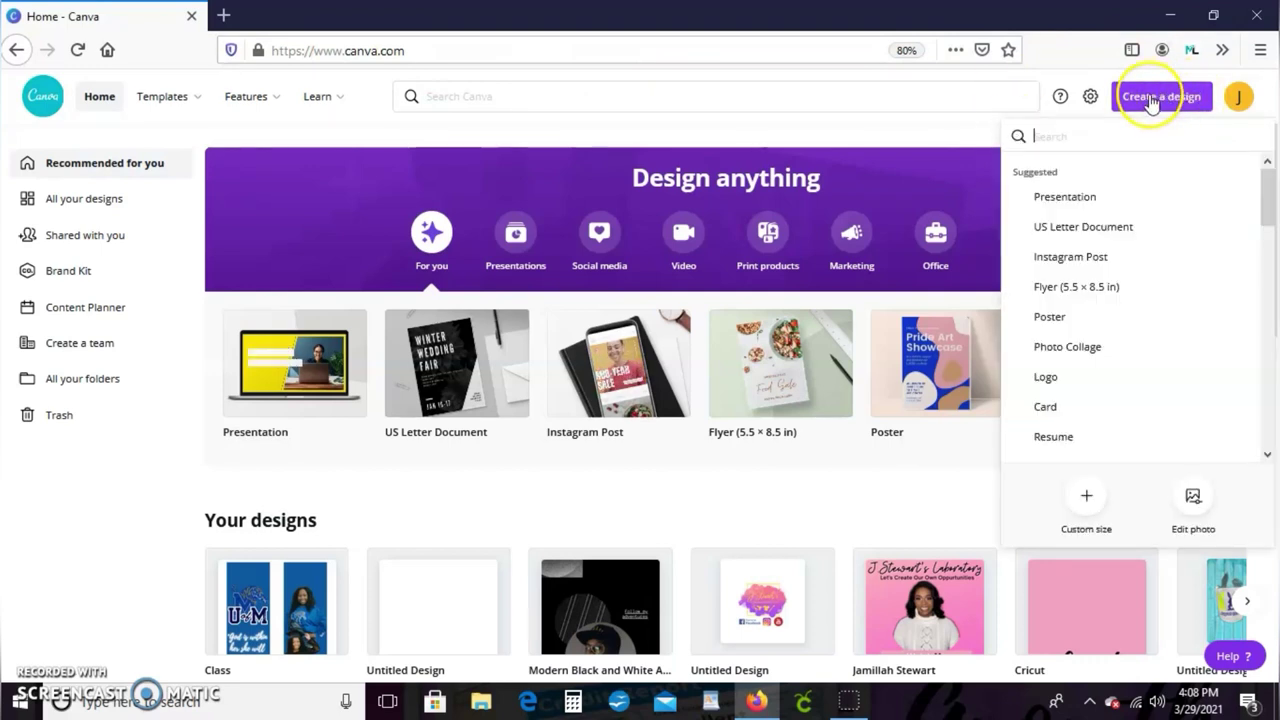
{"action": "left_click", "coordinate": [1082, 495]}
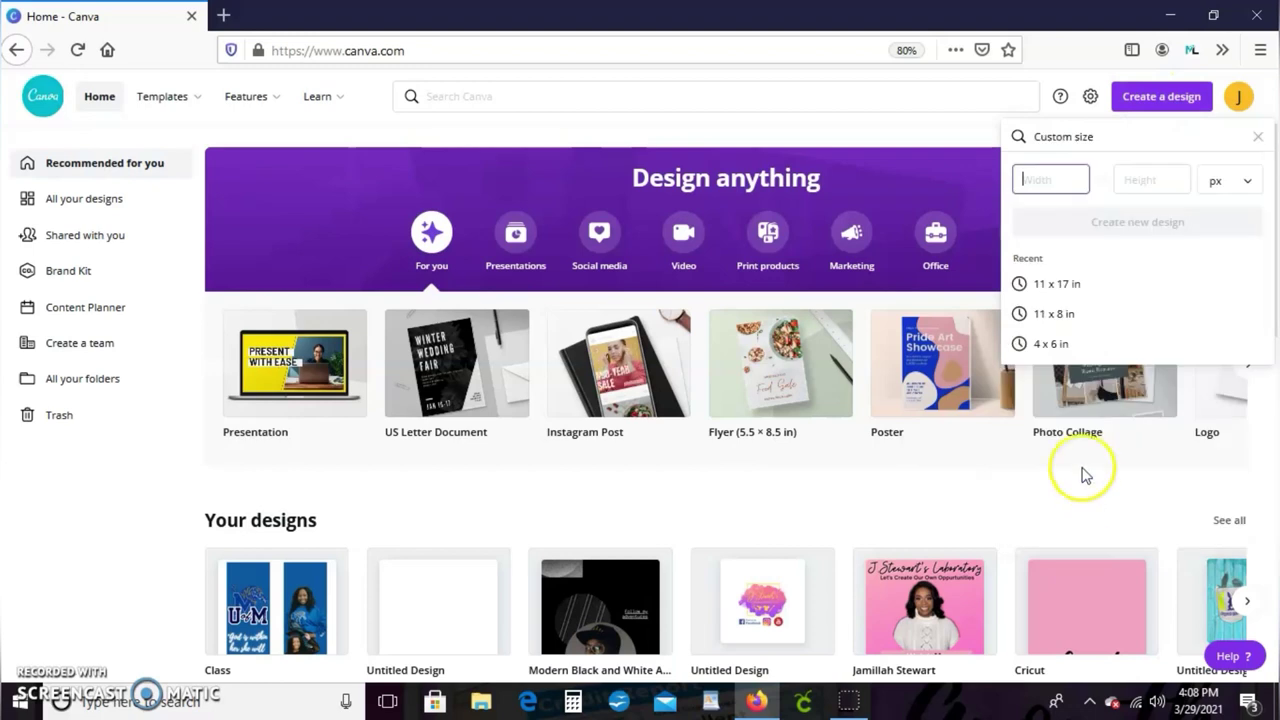
{"action": "left_click", "coordinate": [1245, 181]}
{"action": "left_click", "coordinate": [1228, 210]}
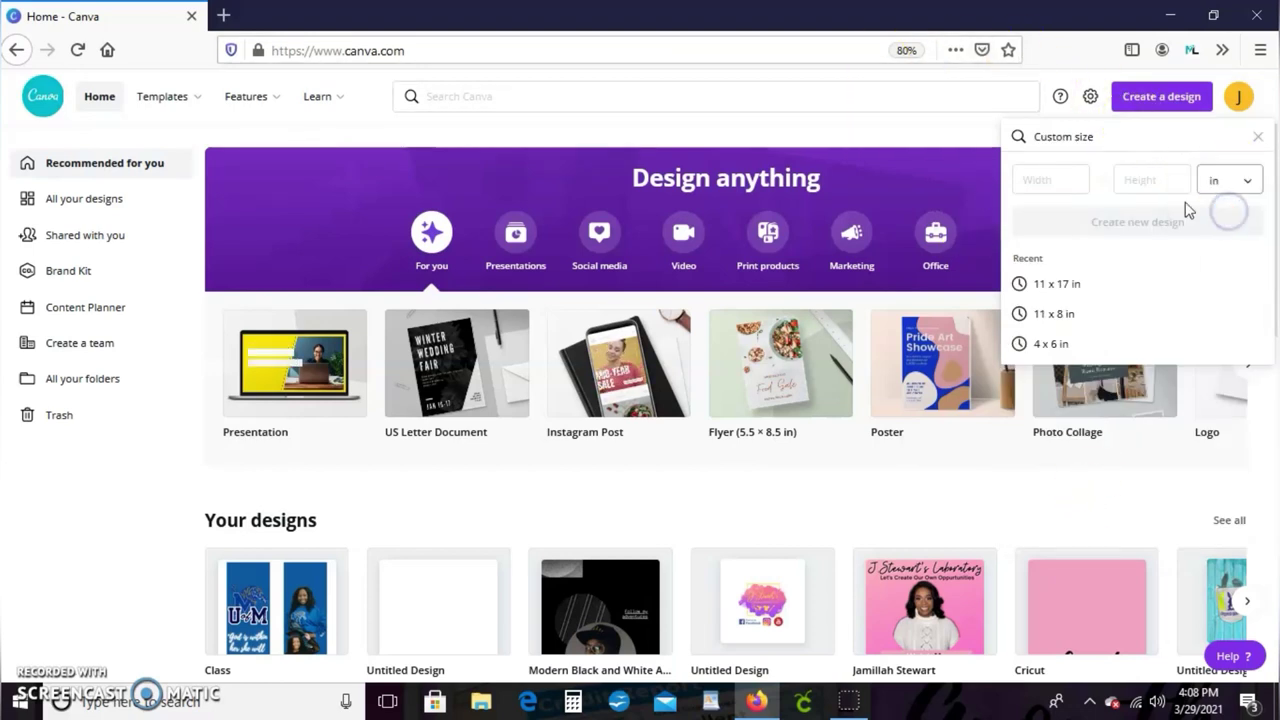
{"action": "left_click", "coordinate": [1062, 179]}
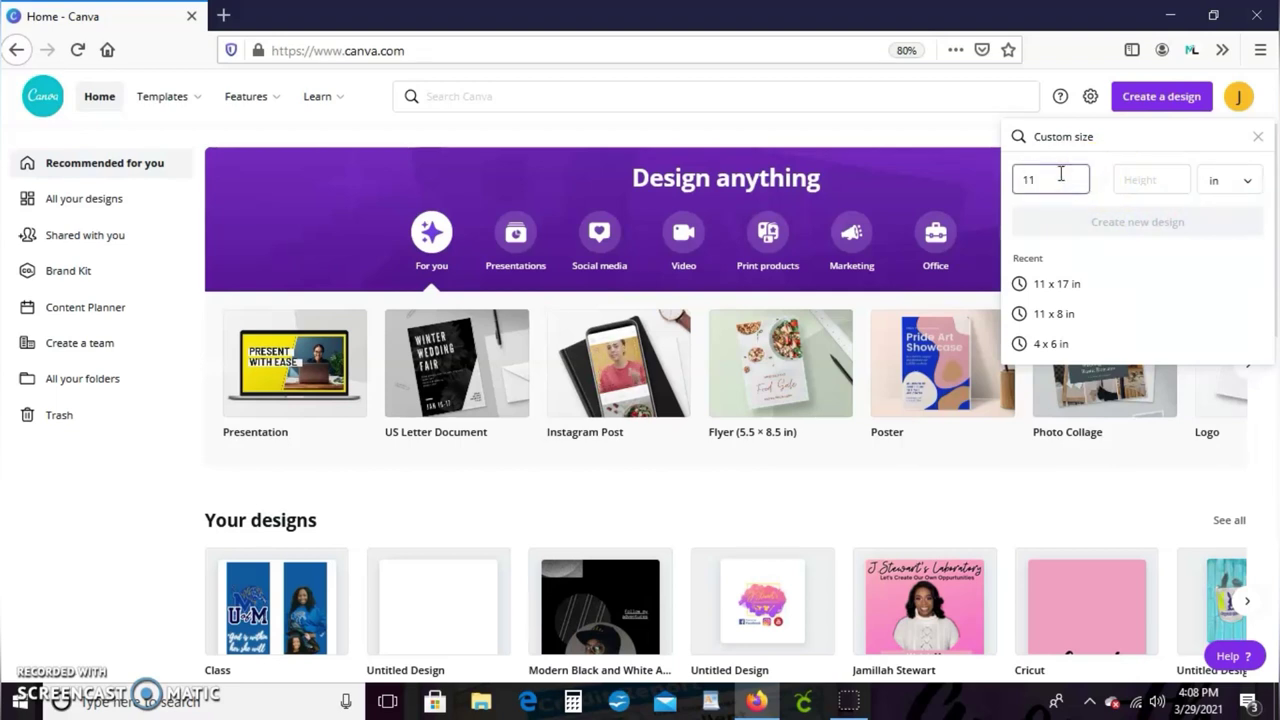
{"action": "type", "text": "11"}
{"action": "key", "text": "Tab"}
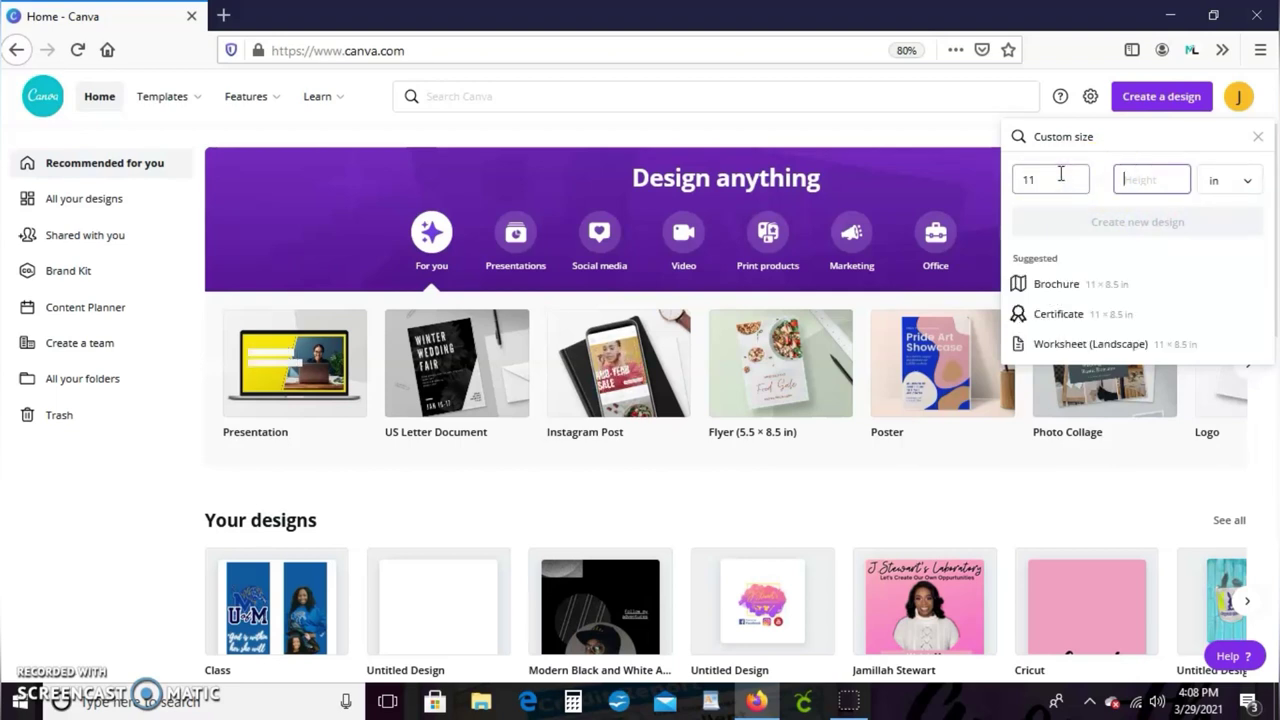
{"action": "type", "text": "17"}
{"action": "left_click", "coordinate": [1155, 220]}
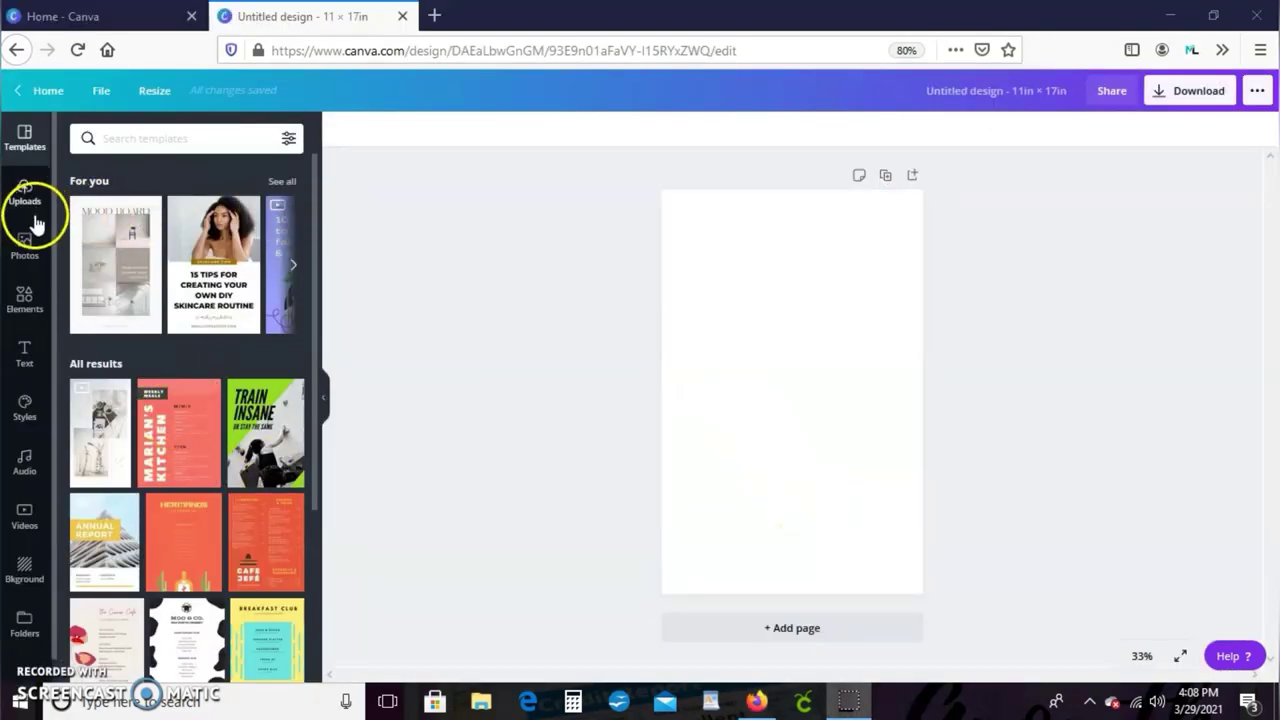
- Add a pink square from Shapes and stretch it into a 3.7 in wide, full-height left bar
{"action": "left_click", "coordinate": [29, 314]}
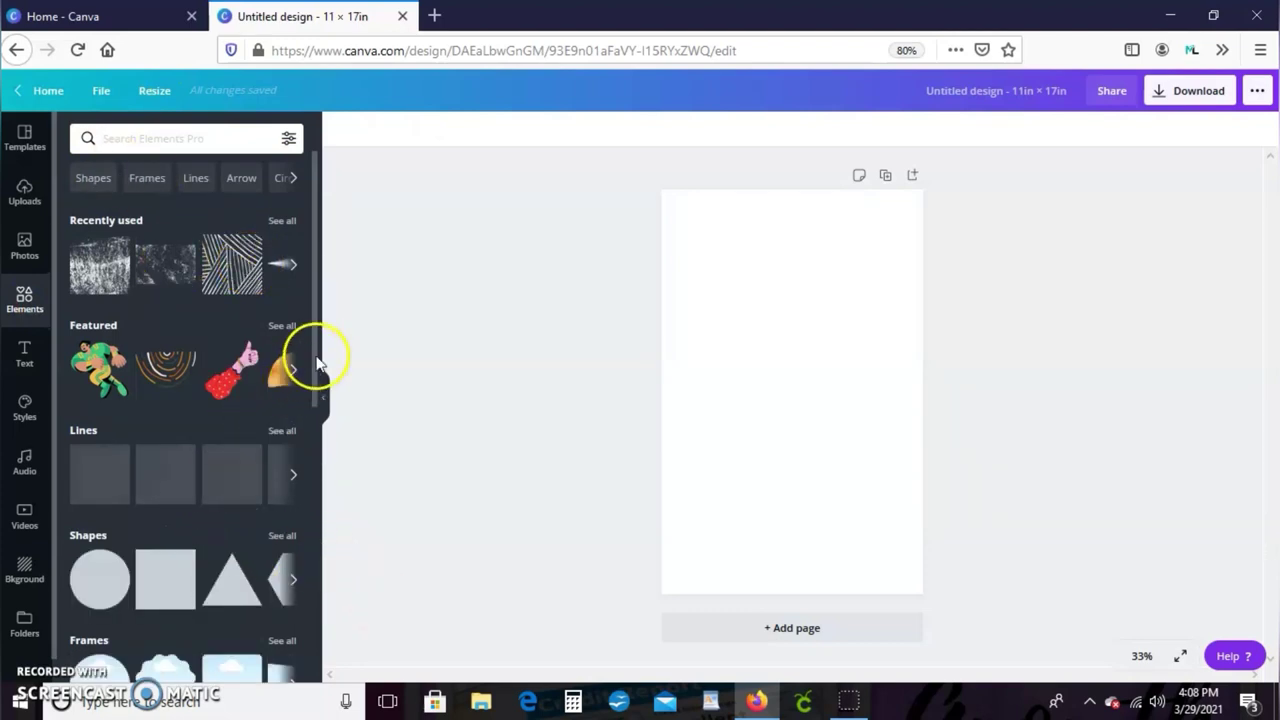
{"action": "left_click_drag", "start_coordinate": [313, 343], "coordinate": [320, 460]}
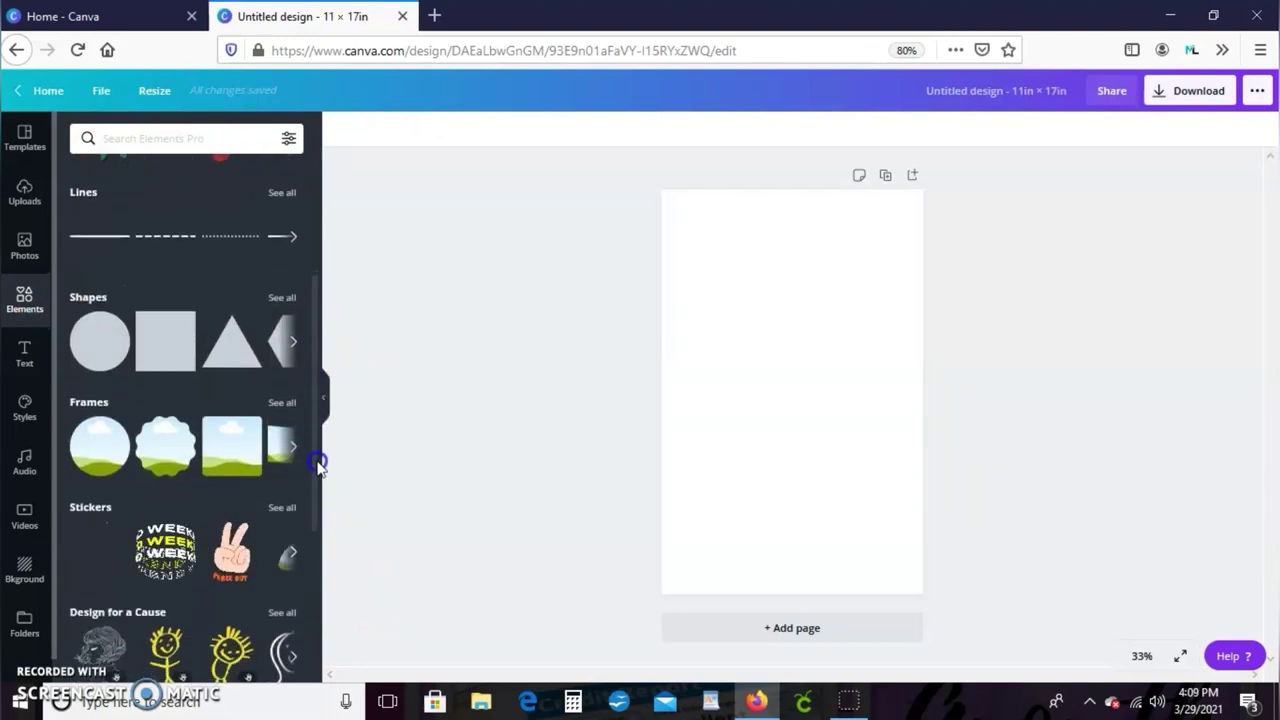
{"action": "left_click", "coordinate": [153, 364]}
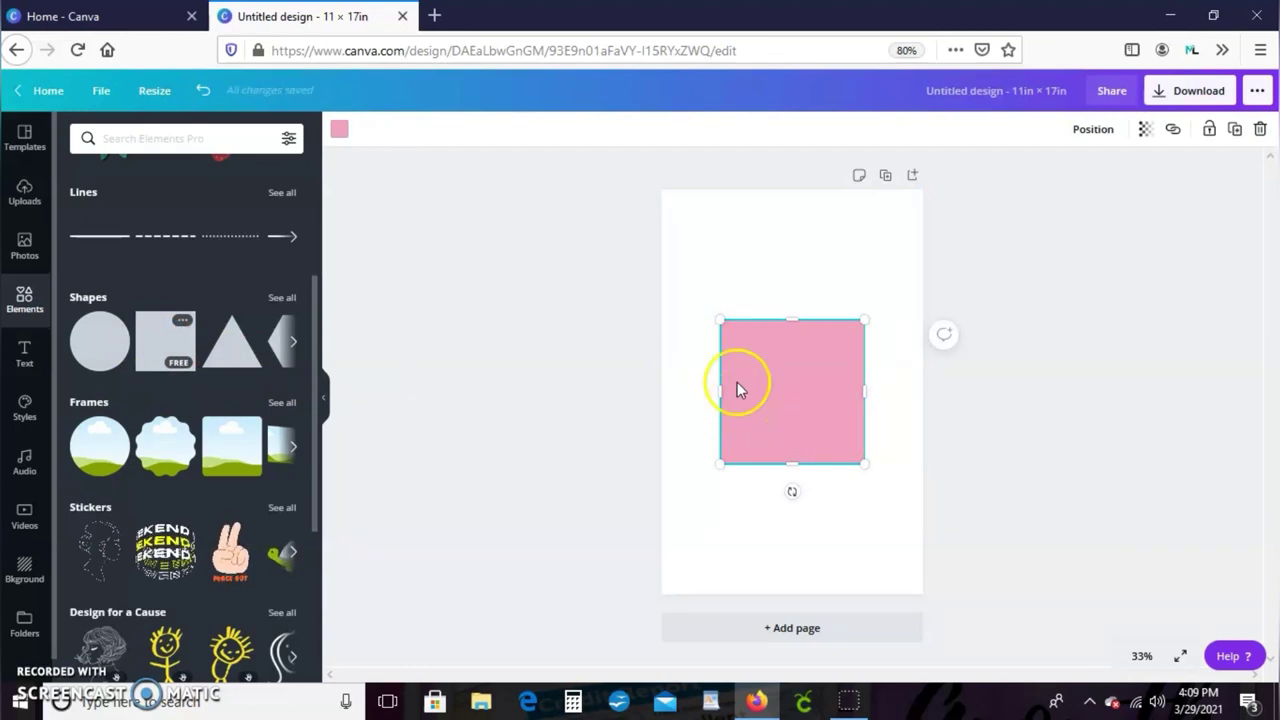
{"action": "left_click_drag", "start_coordinate": [725, 388], "coordinate": [741, 396]}
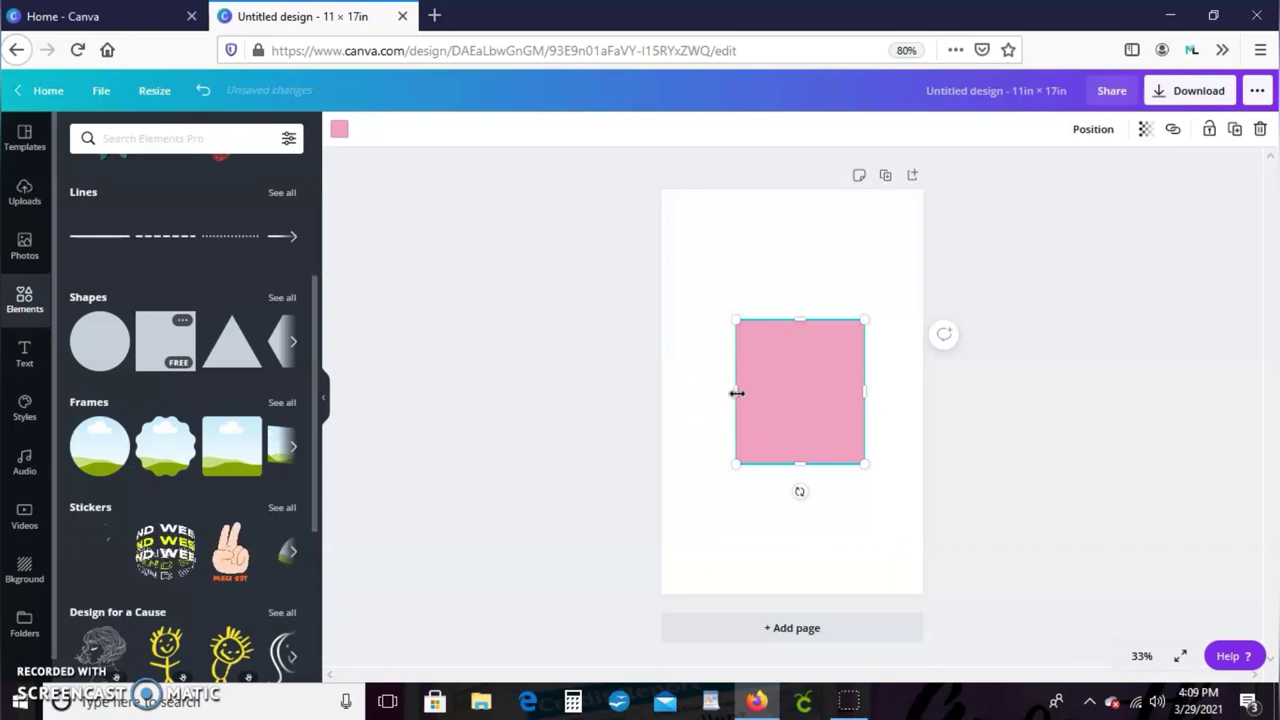
{"action": "left_click_drag", "start_coordinate": [755, 394], "coordinate": [779, 392]}
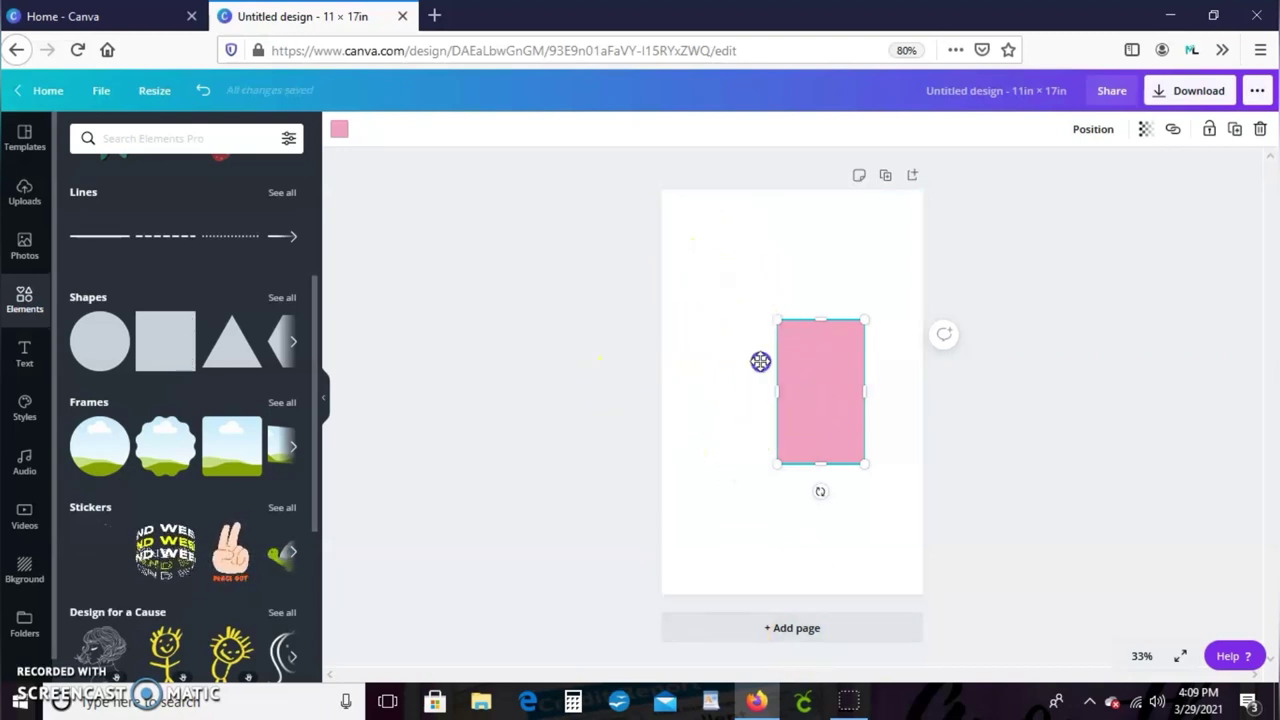
{"action": "left_click_drag", "start_coordinate": [818, 398], "coordinate": [714, 293]}
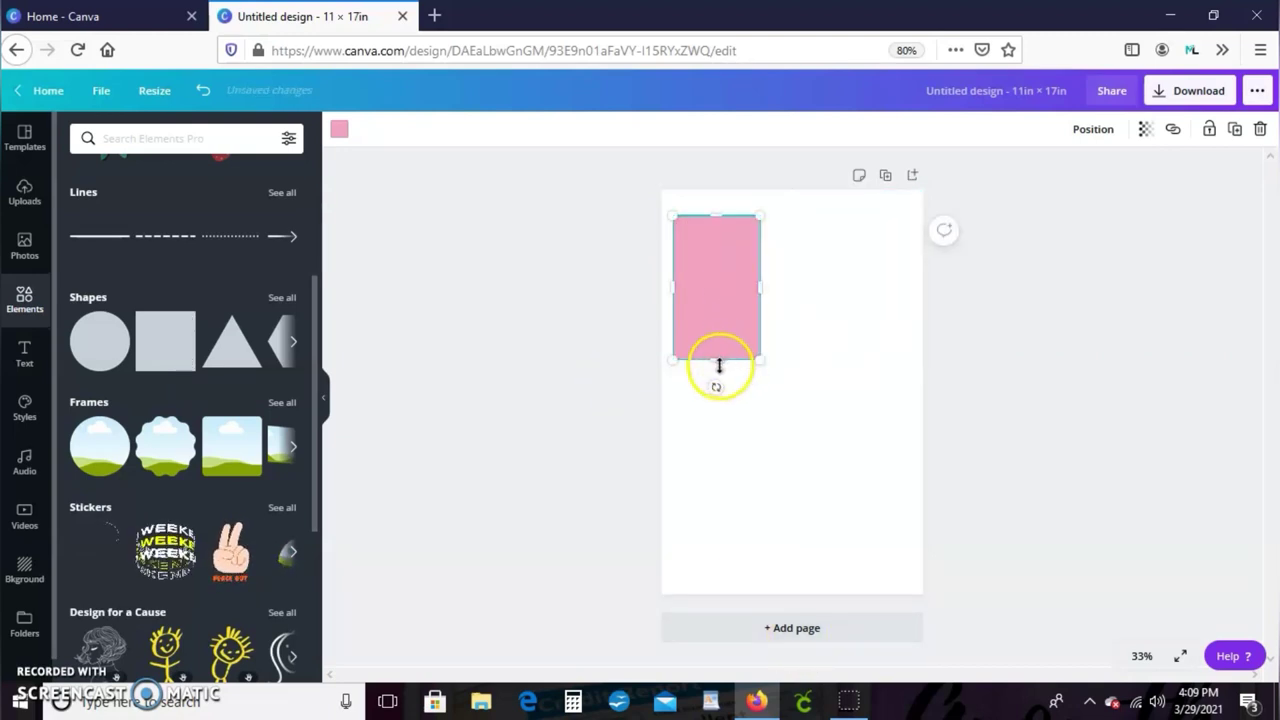
{"action": "left_click_drag", "start_coordinate": [716, 434], "coordinate": [711, 603]}
{"action": "mouse_move", "coordinate": [737, 491]}
{"action": "left_mouse_down"}
{"action": "mouse_move", "coordinate": [738, 453]}
{"action": "mouse_move", "coordinate": [745, 479]}
{"action": "left_mouse_up"}
- Duplicate the pink bar beside the first, then duplicate the whole page
{"action": "left_click", "coordinate": [1232, 132]}
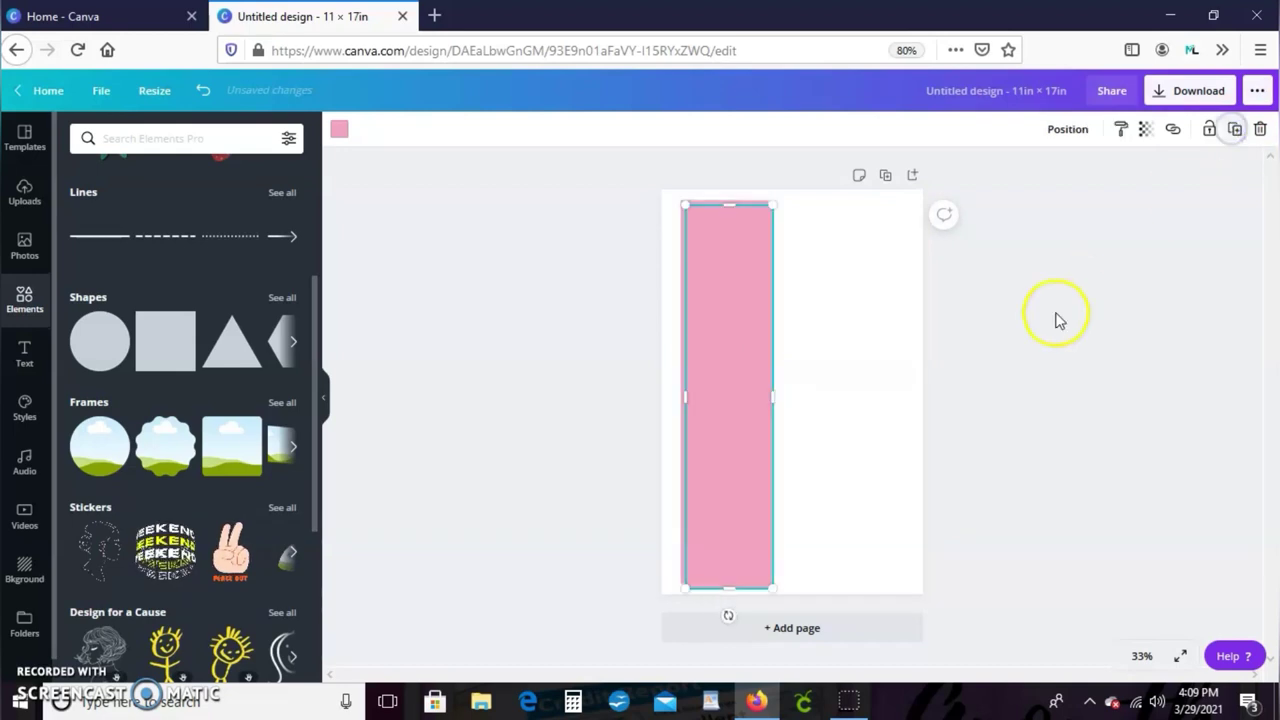
{"action": "left_click_drag", "start_coordinate": [772, 391], "coordinate": [843, 390]}
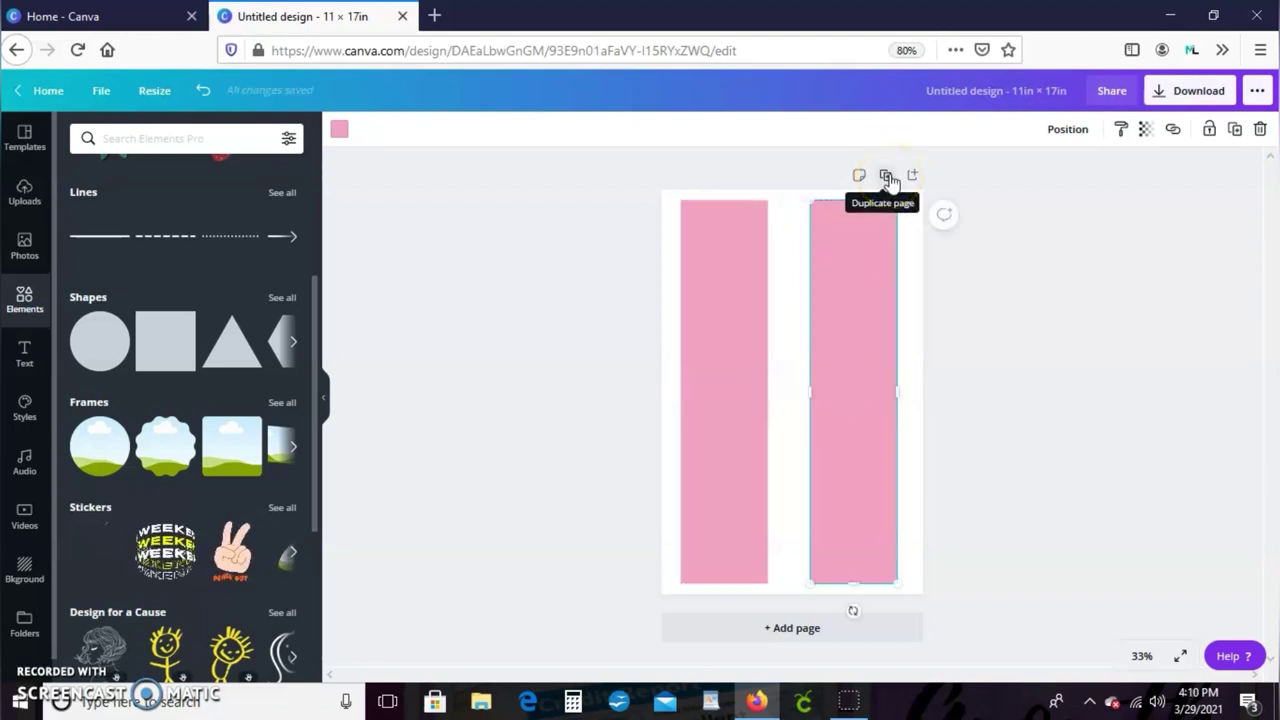
{"action": "left_click", "coordinate": [887, 177]}
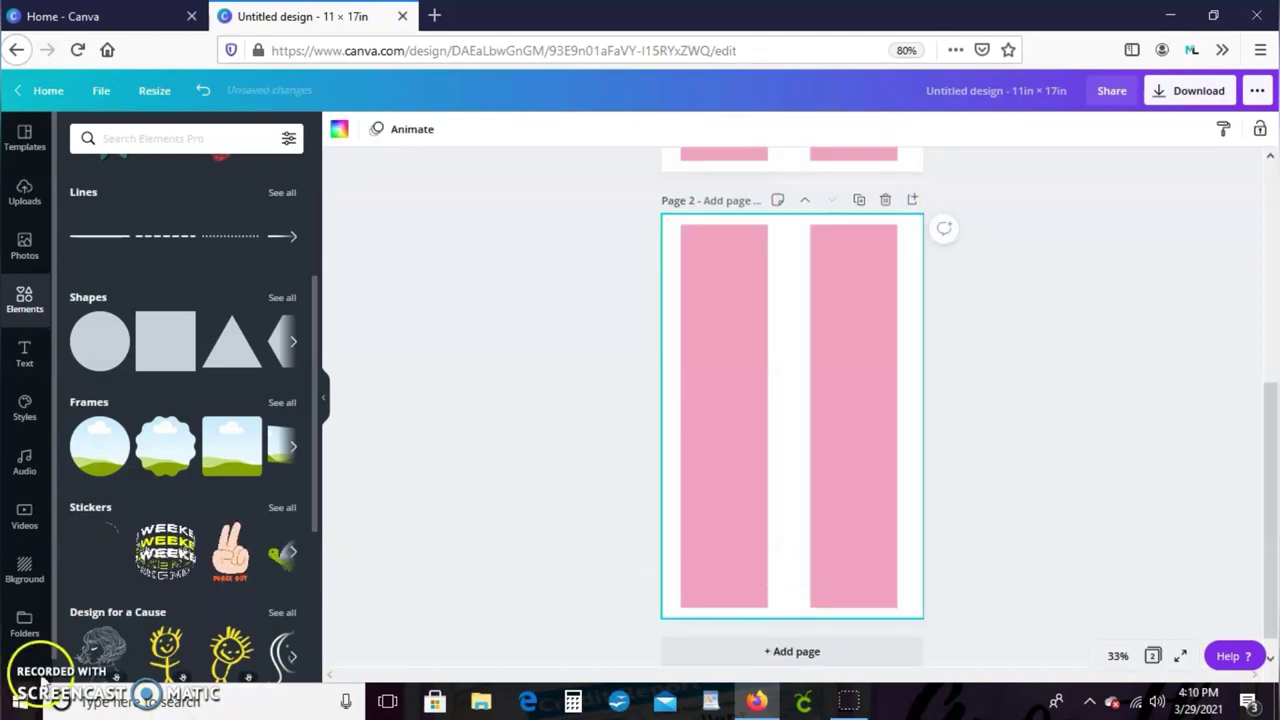
- On Page 2, shorten both pink bars to about 11.5 in tall
{"action": "scroll", "coordinate": [830, 466], "scroll_direction": "up", "scroll_amount": 2}
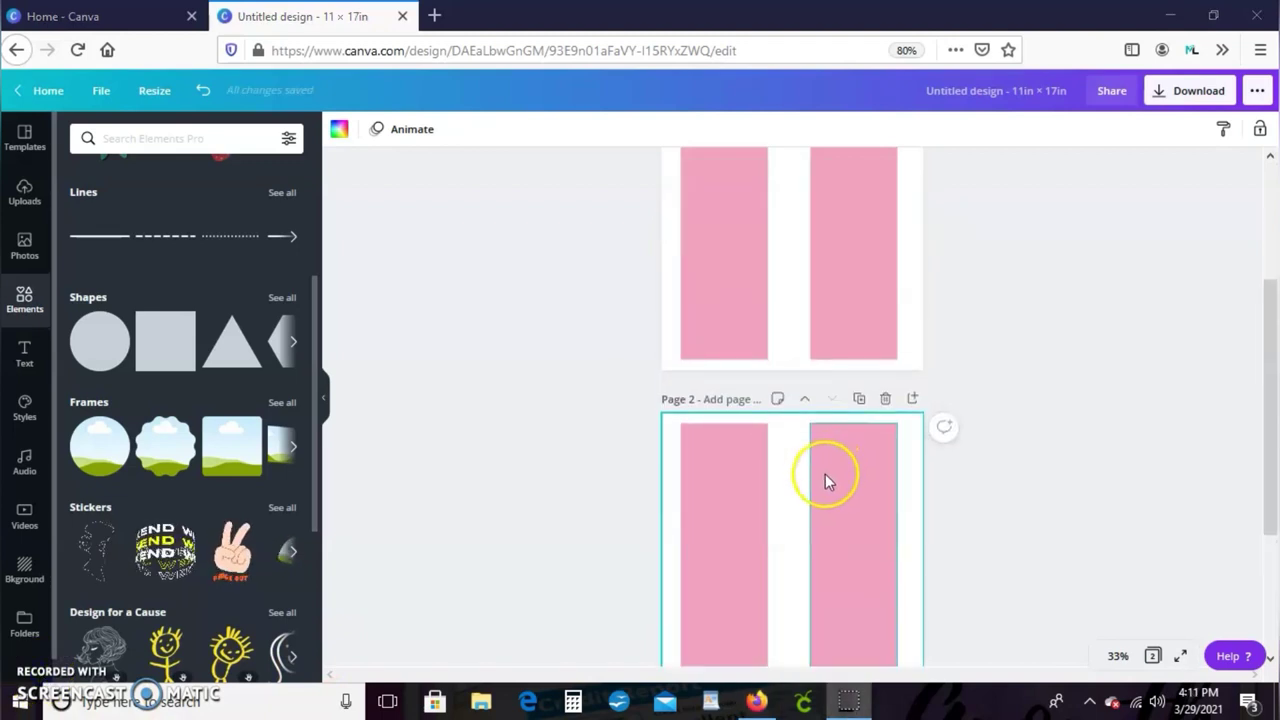
{"action": "scroll", "coordinate": [824, 480], "scroll_direction": "down", "scroll_amount": 2}
{"action": "left_click", "coordinate": [745, 493]}
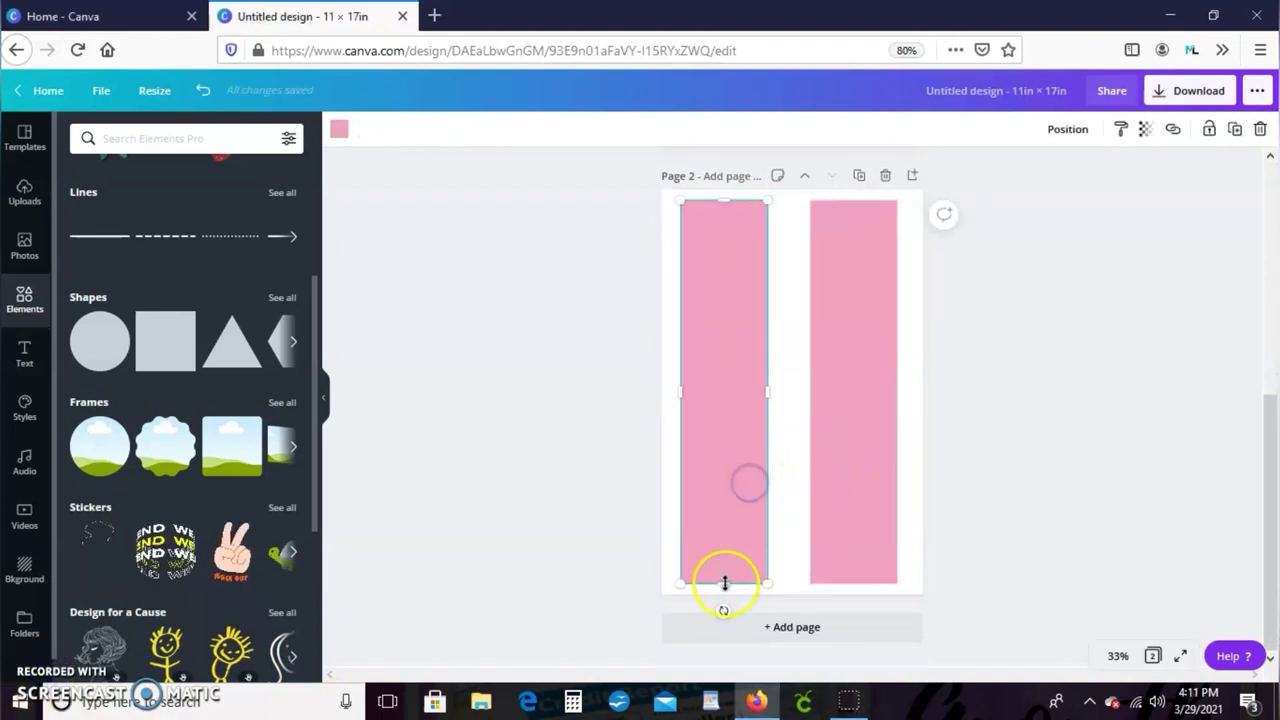
{"action": "left_click_drag", "start_coordinate": [729, 521], "coordinate": [735, 461]}
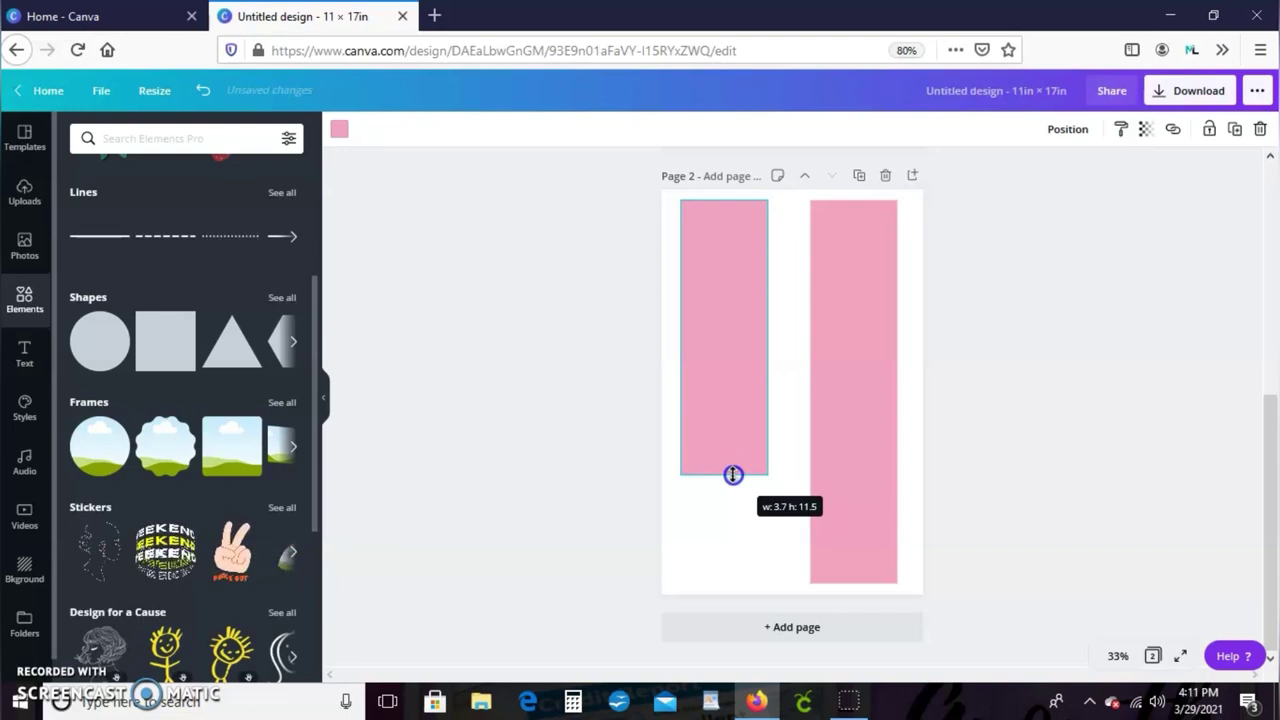
{"action": "left_click_drag", "start_coordinate": [733, 474], "coordinate": [734, 473]}
{"action": "left_click", "coordinate": [852, 430]}
{"action": "left_click_drag", "start_coordinate": [852, 533], "coordinate": [843, 477]}
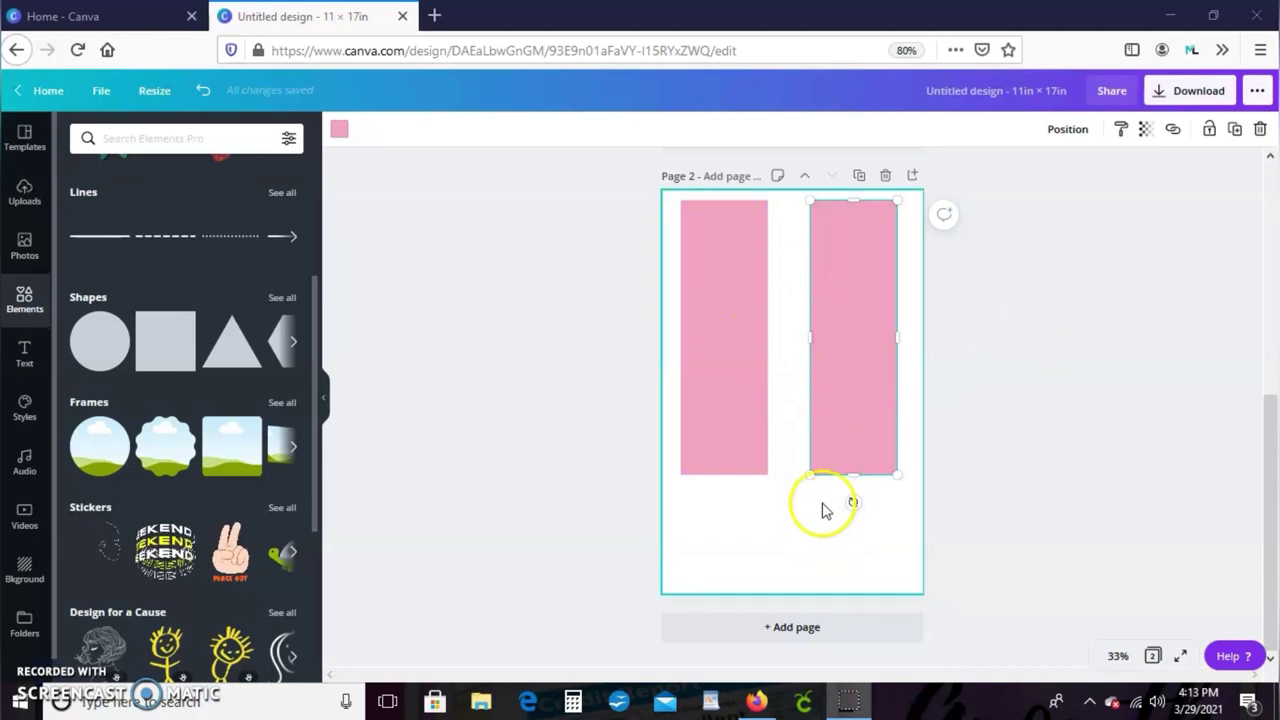
- Add a triangle rotated to -180°, shrink it to bar width, and place it under a bar
{"action": "left_click", "coordinate": [560, 395]}
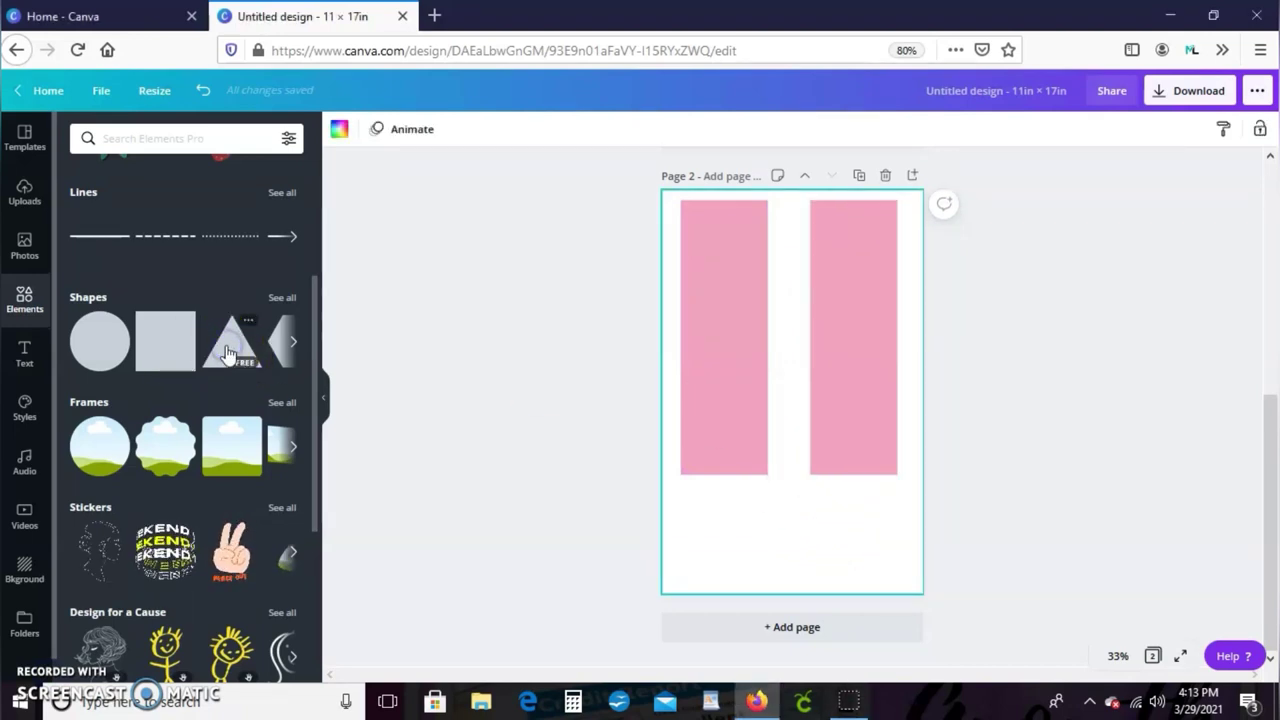
{"action": "left_click", "coordinate": [228, 353]}
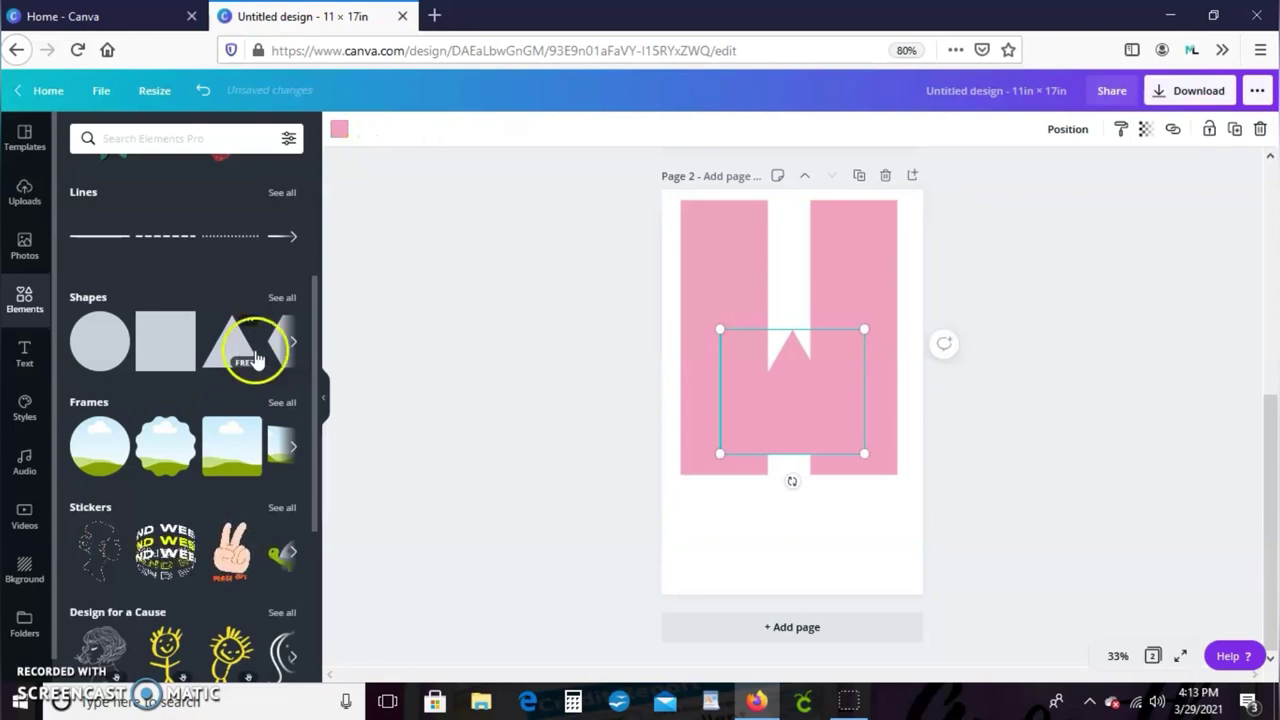
{"action": "left_click_drag", "start_coordinate": [792, 481], "coordinate": [793, 320]}
{"action": "left_click_drag", "start_coordinate": [797, 386], "coordinate": [766, 518]}
{"action": "left_click_drag", "start_coordinate": [766, 447], "coordinate": [761, 445]}
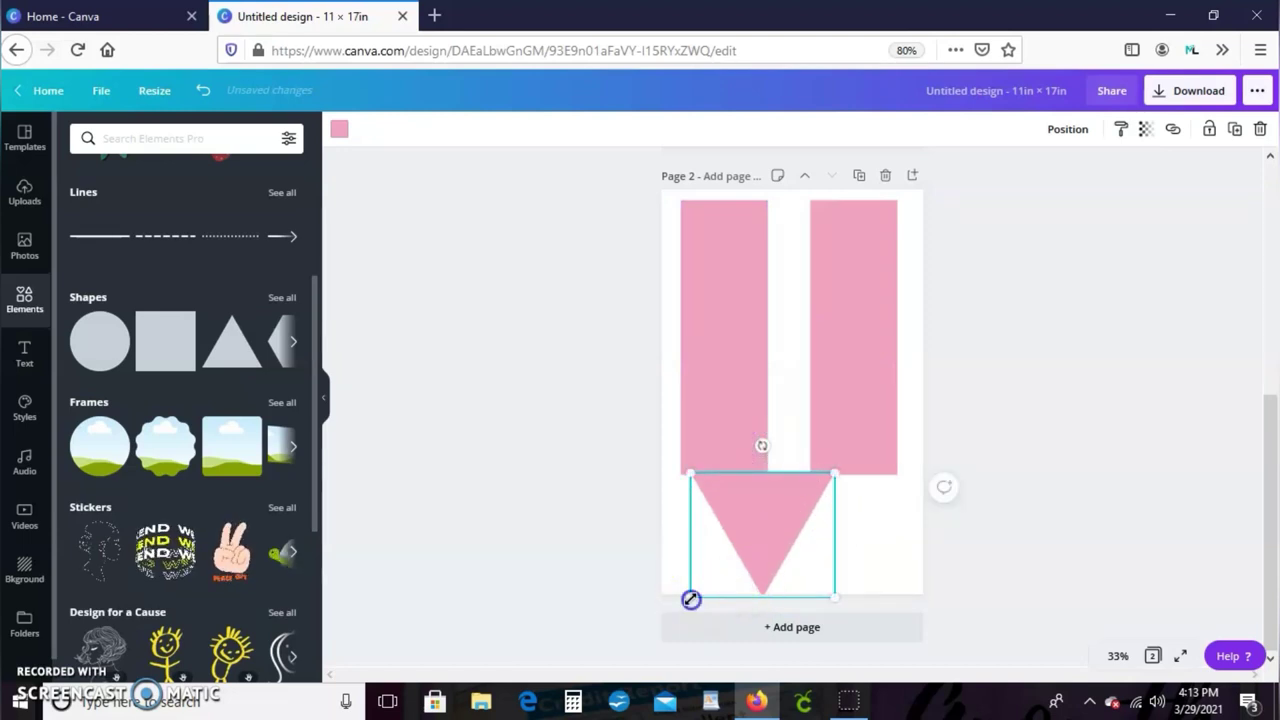
{"action": "left_click_drag", "start_coordinate": [690, 598], "coordinate": [726, 515]}
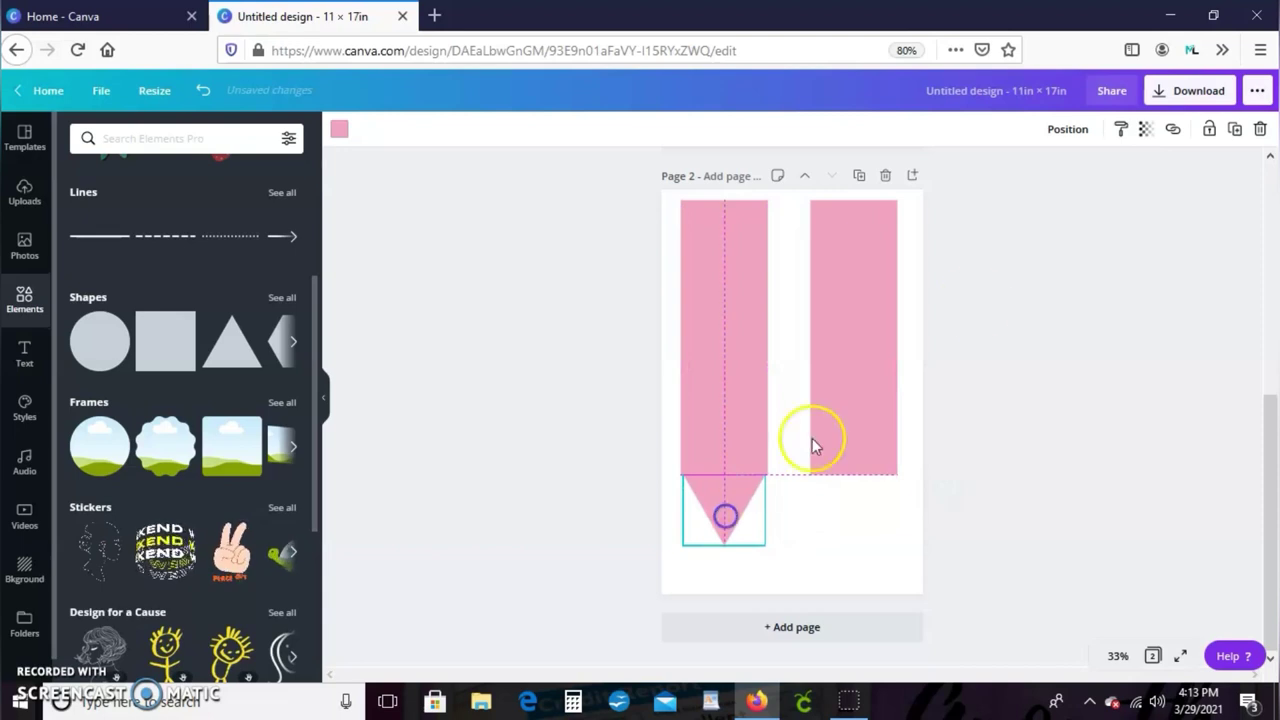
{"action": "left_click_drag", "start_coordinate": [722, 525], "coordinate": [856, 510]}
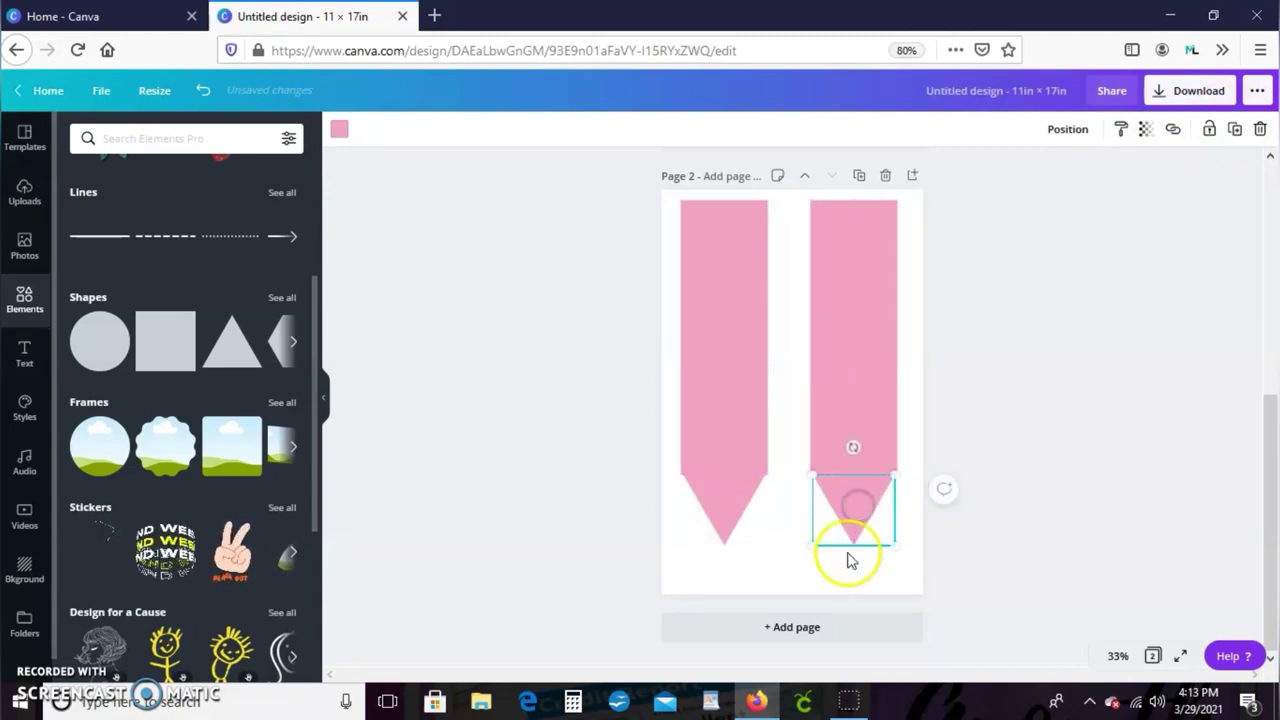
- Deselect and scroll through Page 1 to review the uploaded photos over the pink bars
{"action": "left_click", "coordinate": [789, 560]}
{"action": "scroll", "coordinate": [979, 604], "scroll_direction": "up", "scroll_amount": 5}
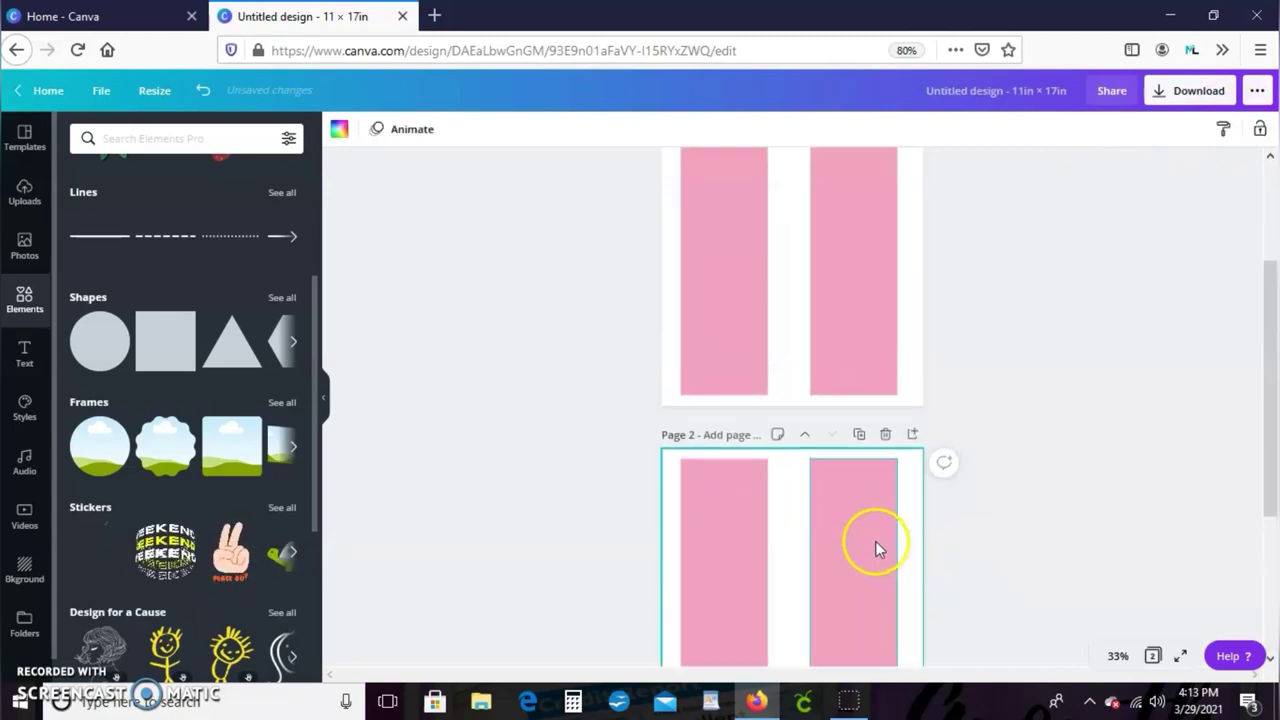
{"action": "scroll", "coordinate": [820, 540], "scroll_direction": "down", "scroll_amount": 5}
{"action": "scroll", "coordinate": [1034, 580], "scroll_direction": "up", "scroll_amount": 4}
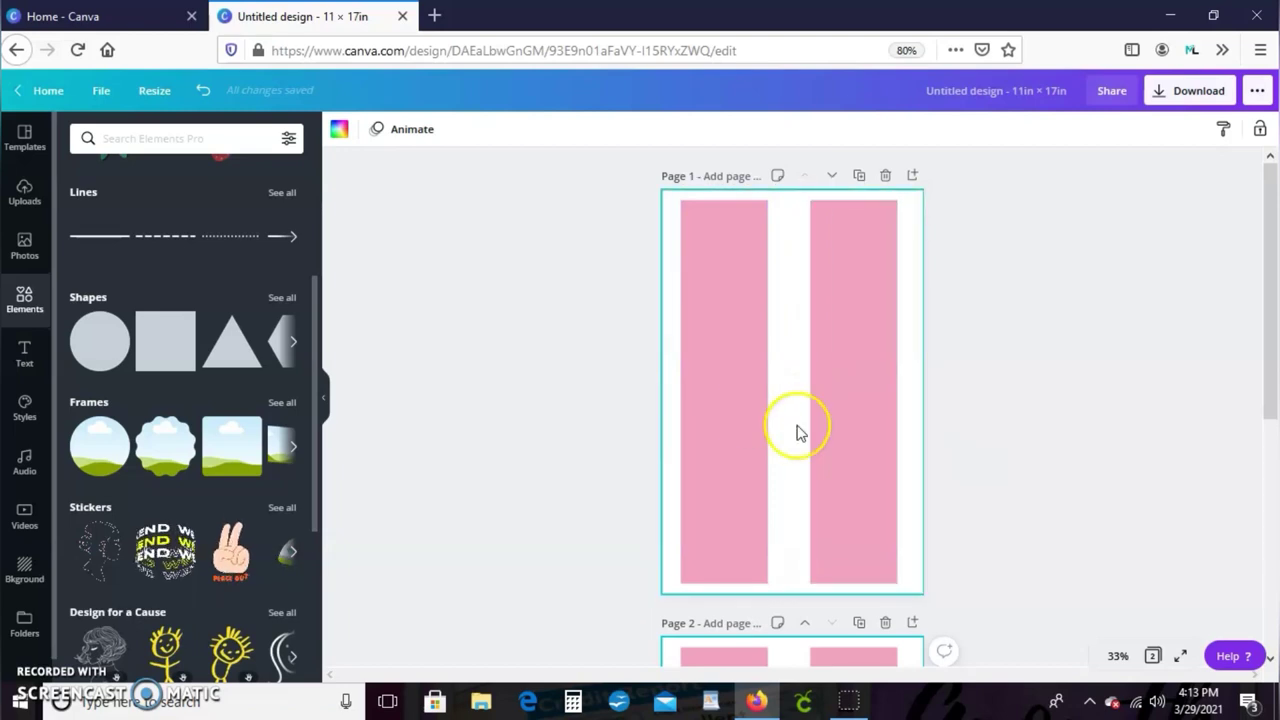
{"action": "scroll", "coordinate": [877, 591], "scroll_direction": "down", "scroll_amount": 3}
{"action": "scroll", "coordinate": [845, 597], "scroll_direction": "down", "scroll_amount": 2}
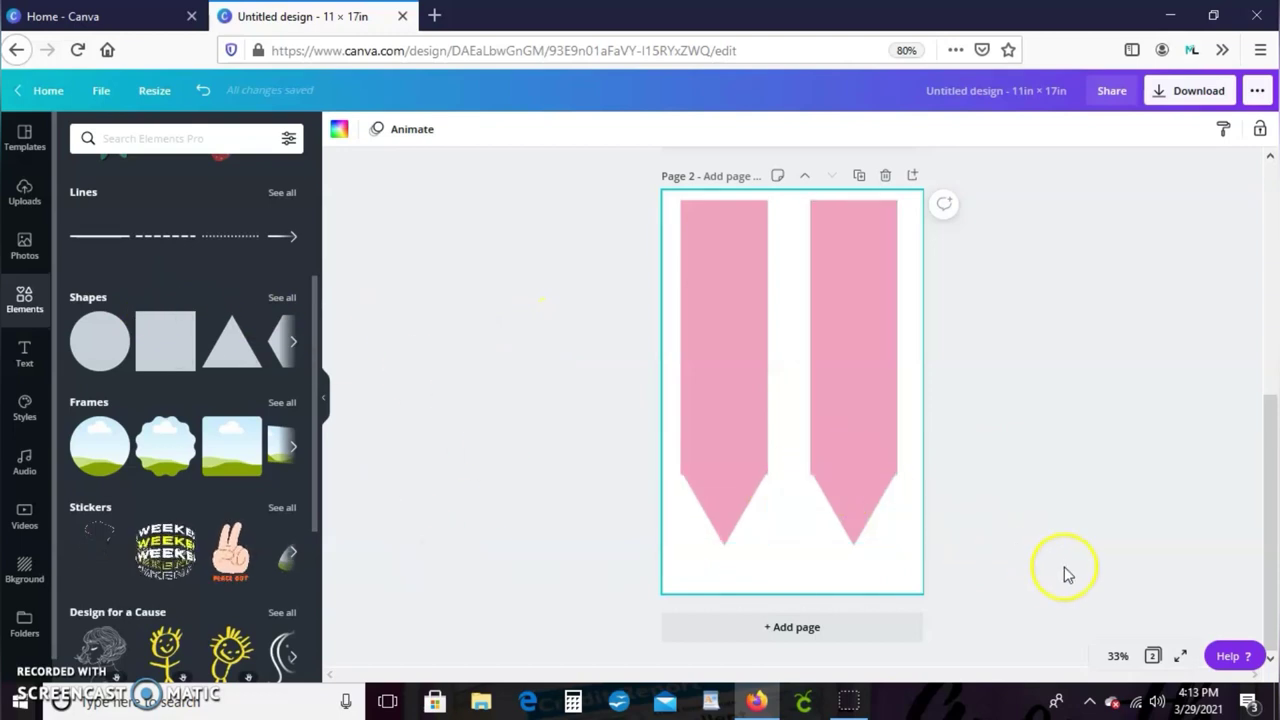
{"action": "scroll", "coordinate": [1063, 571], "scroll_direction": "up", "scroll_amount": 2}
{"action": "scroll", "coordinate": [900, 510], "scroll_direction": "up", "scroll_amount": 2}
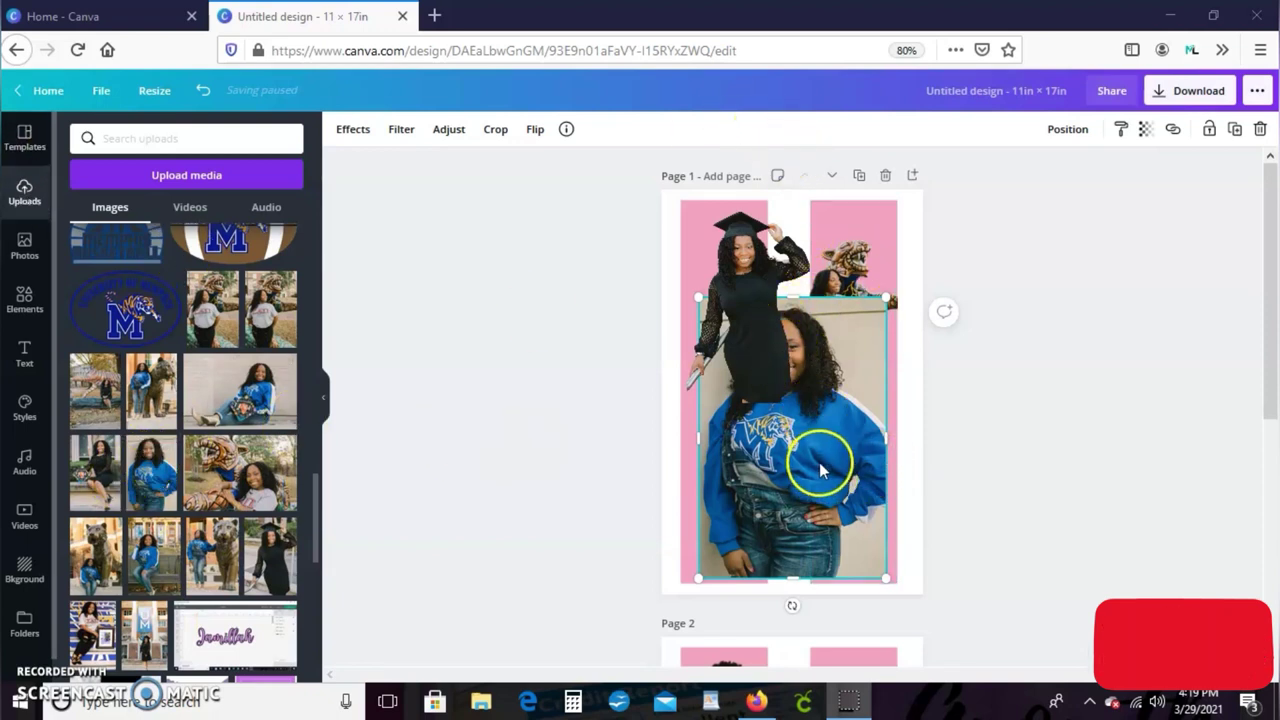
- Run Background Remover on the blue-sweater photo to cut out the girl
{"action": "left_click", "coordinate": [346, 137]}
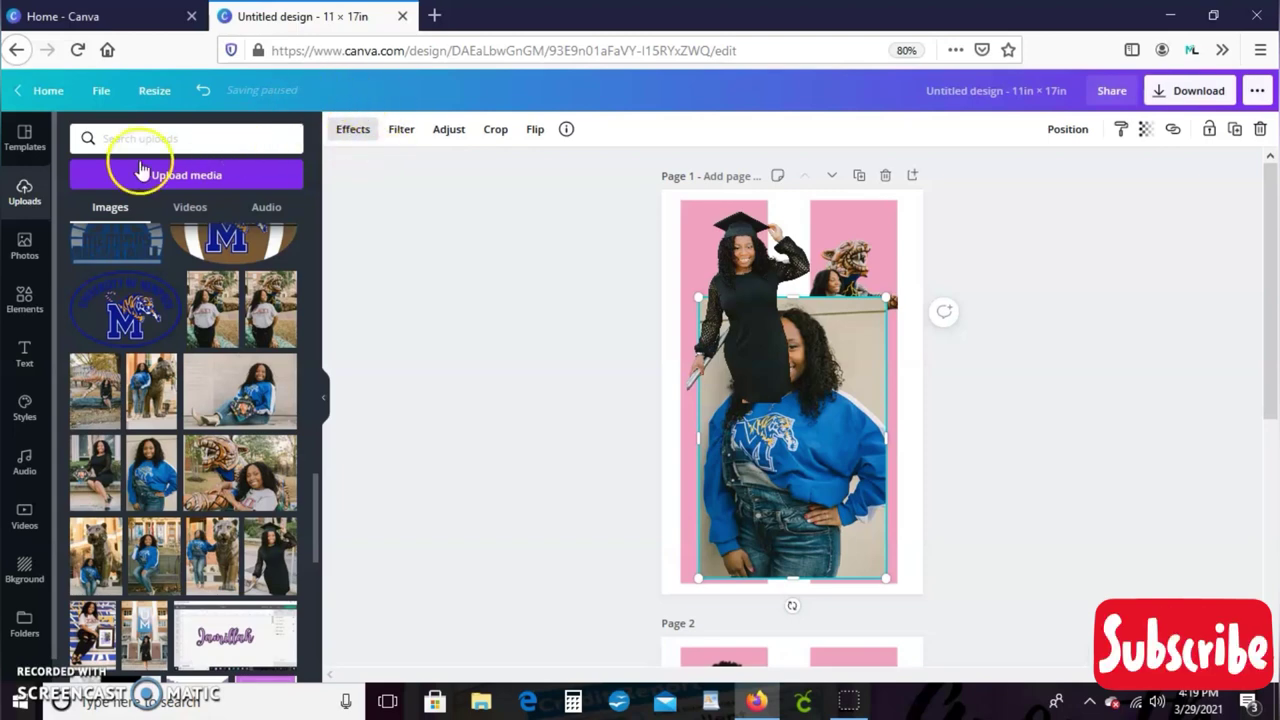
{"action": "left_click", "coordinate": [346, 137]}
{"action": "left_click", "coordinate": [344, 130]}
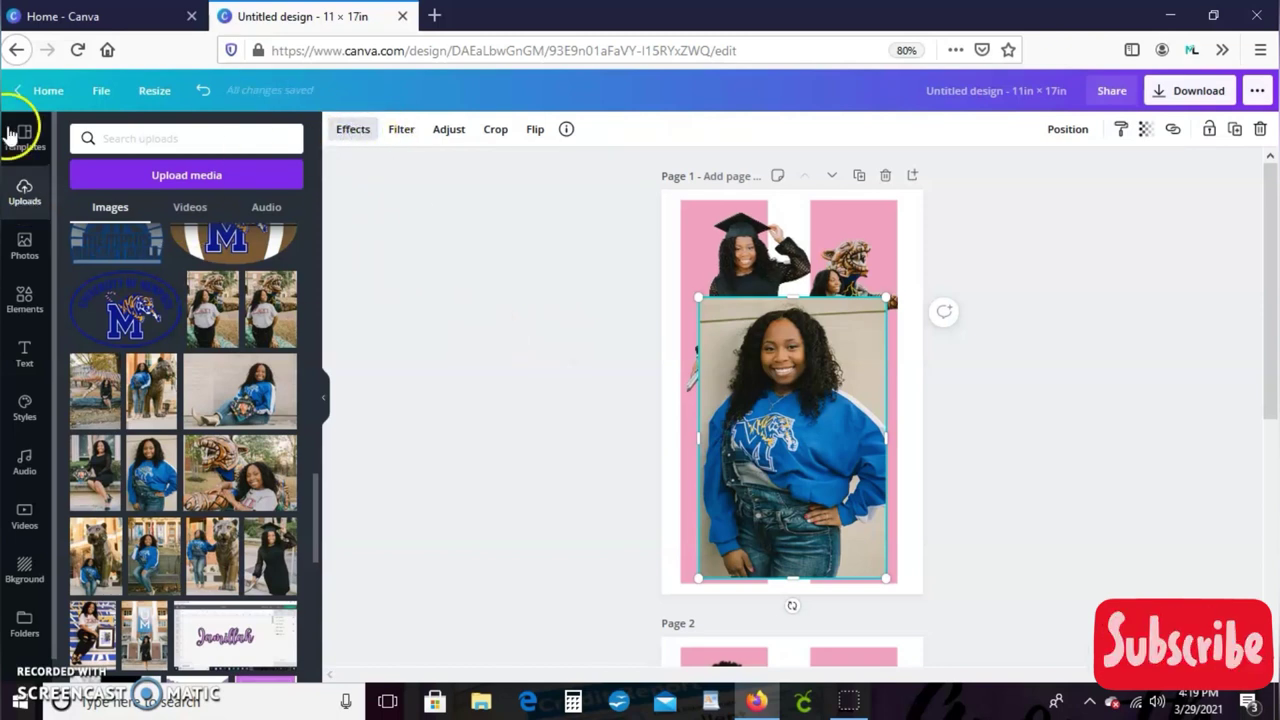
{"action": "left_click", "coordinate": [332, 131]}
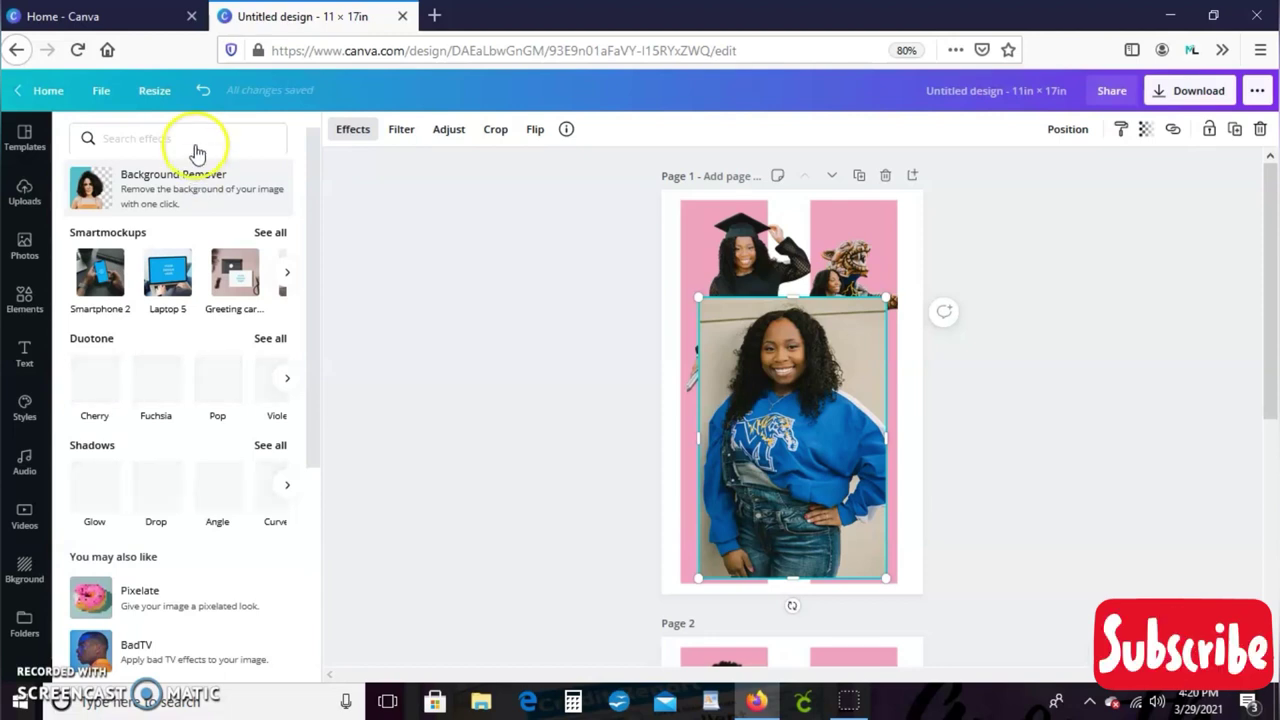
{"action": "left_click", "coordinate": [210, 207]}
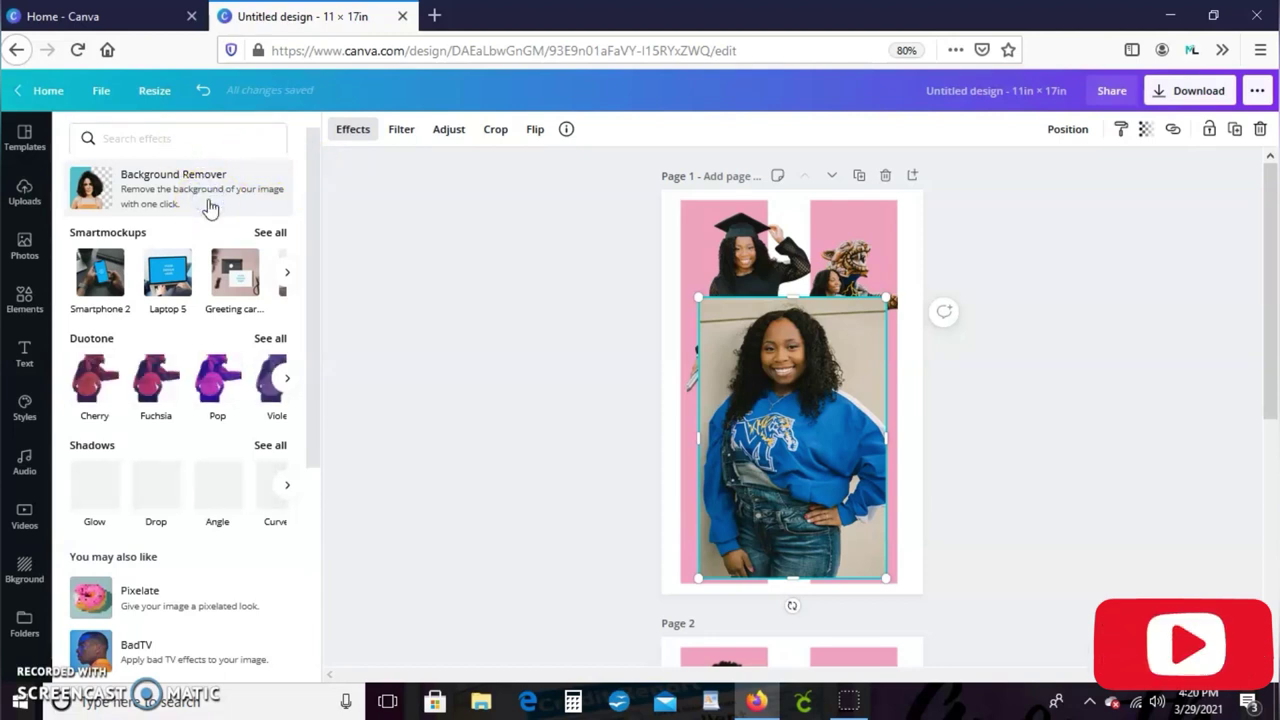
{"action": "left_click", "coordinate": [190, 187]}
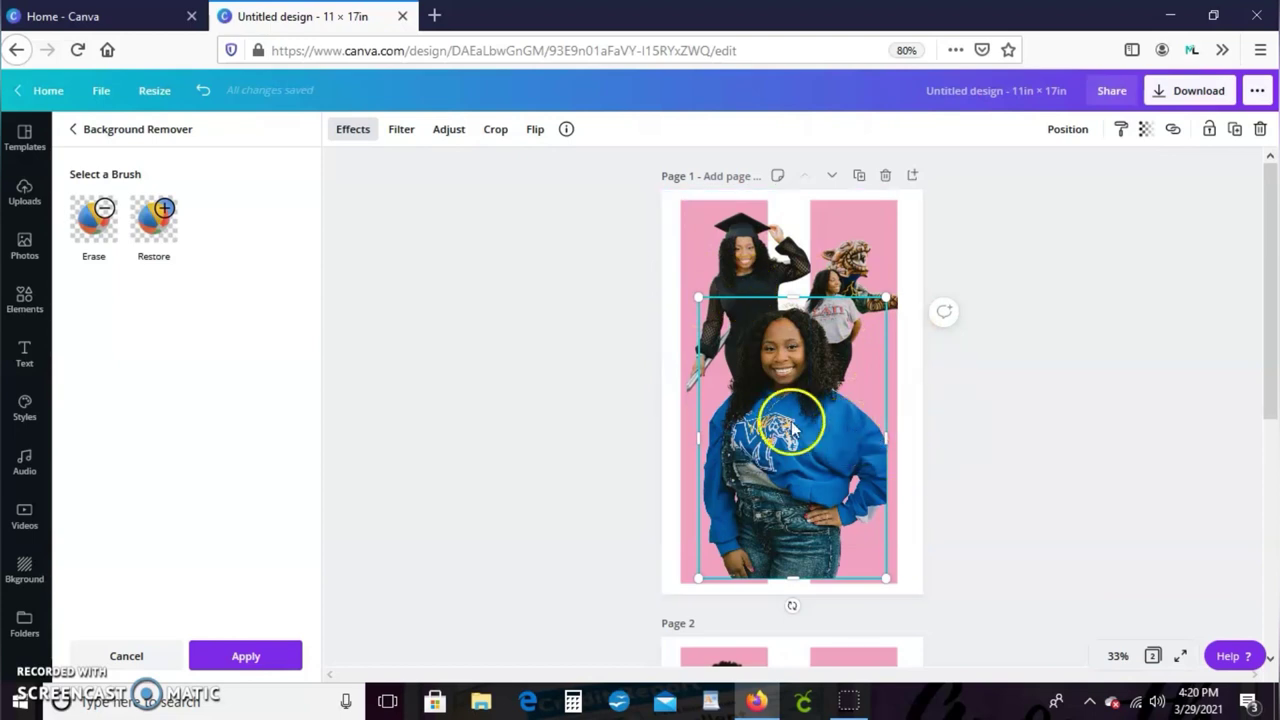
- Apply the background removal and shrink the sweater and tiger photos toward the right strip
{"action": "left_click", "coordinate": [242, 655]}
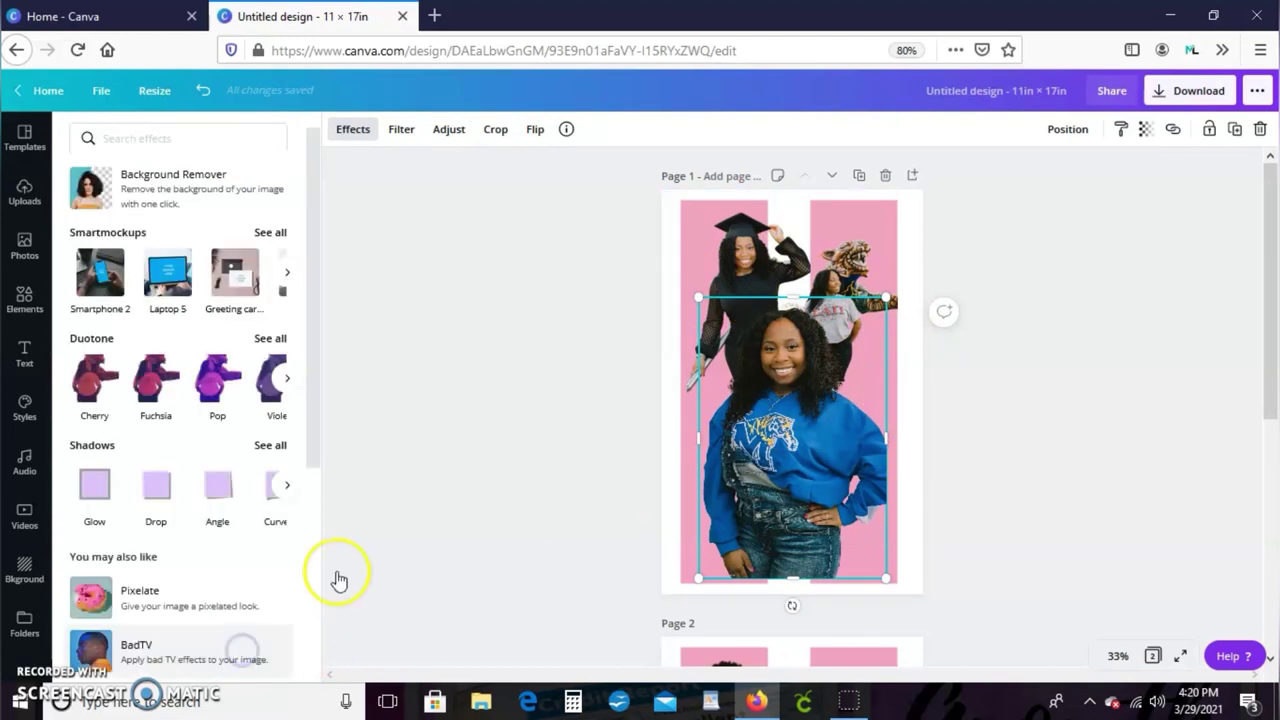
{"action": "left_click_drag", "start_coordinate": [792, 384], "coordinate": [816, 358]}
{"action": "left_click", "coordinate": [912, 362]}
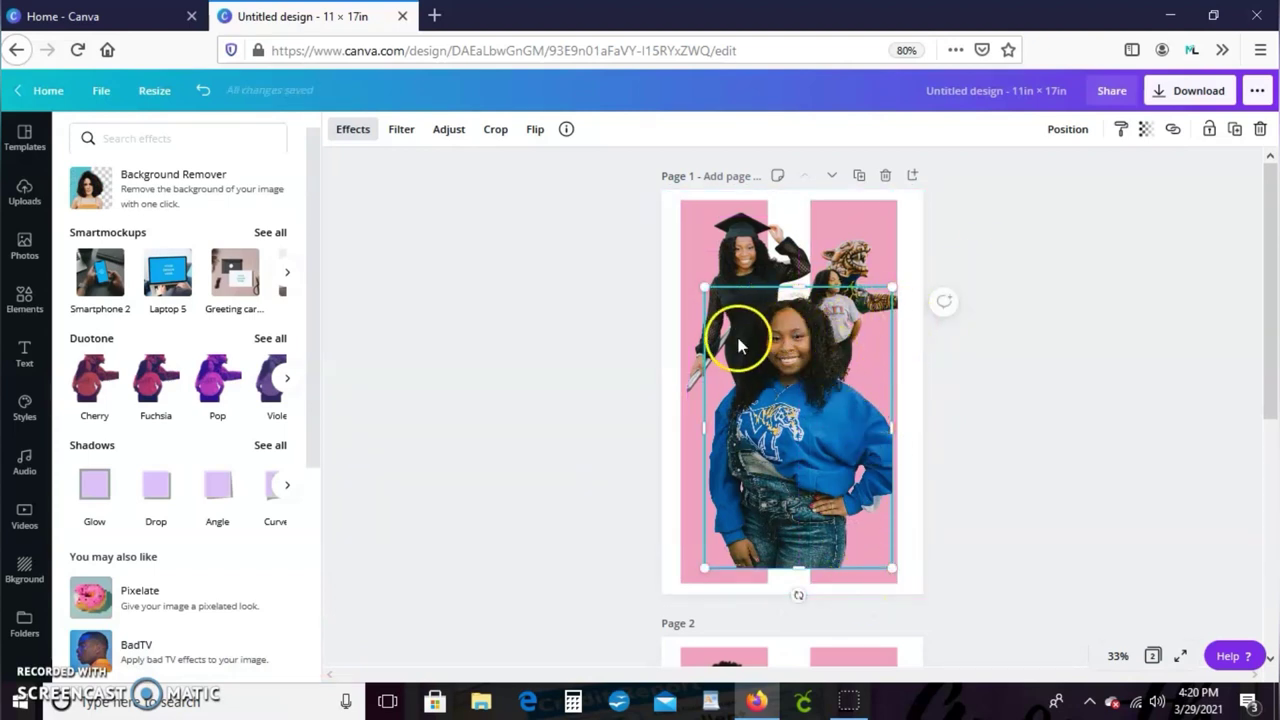
{"action": "left_click_drag", "start_coordinate": [704, 288], "coordinate": [796, 424]}
{"action": "left_click_drag", "start_coordinate": [850, 500], "coordinate": [850, 463]}
{"action": "left_click", "coordinate": [840, 300]}
{"action": "left_click_drag", "start_coordinate": [890, 236], "coordinate": [893, 229]}
- Recolour both pink strips cobalt blue
{"action": "left_click", "coordinate": [853, 560]}
{"action": "left_click", "coordinate": [337, 129]}
{"action": "left_click", "coordinate": [875, 492]}
{"action": "left_click", "coordinate": [853, 556]}
{"action": "left_click", "coordinate": [337, 129]}
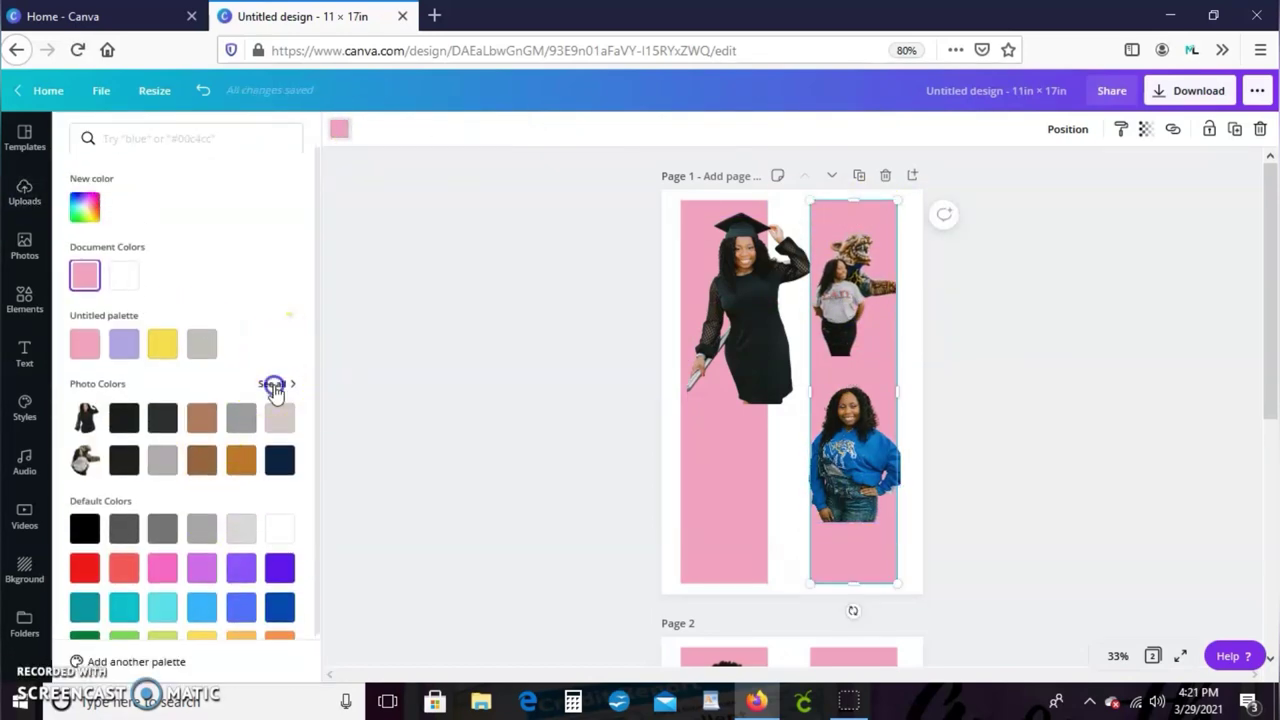
{"action": "left_click", "coordinate": [274, 389]}
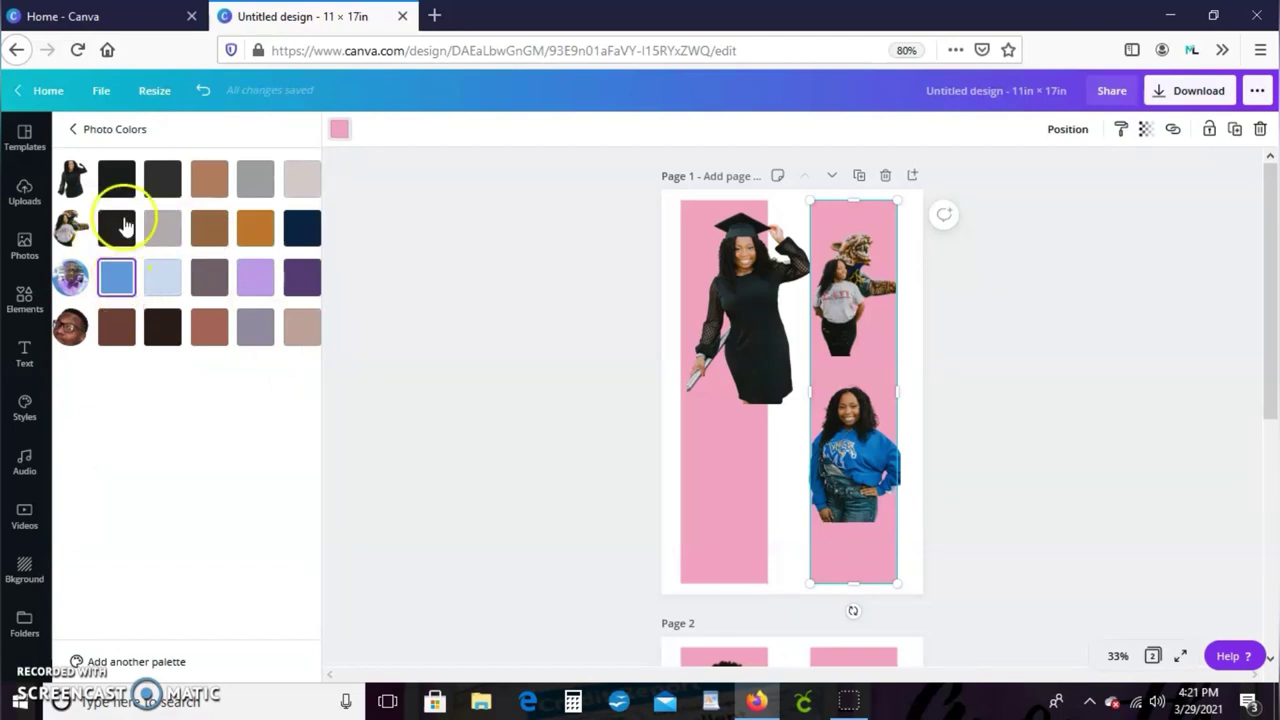
{"action": "left_click", "coordinate": [70, 131]}
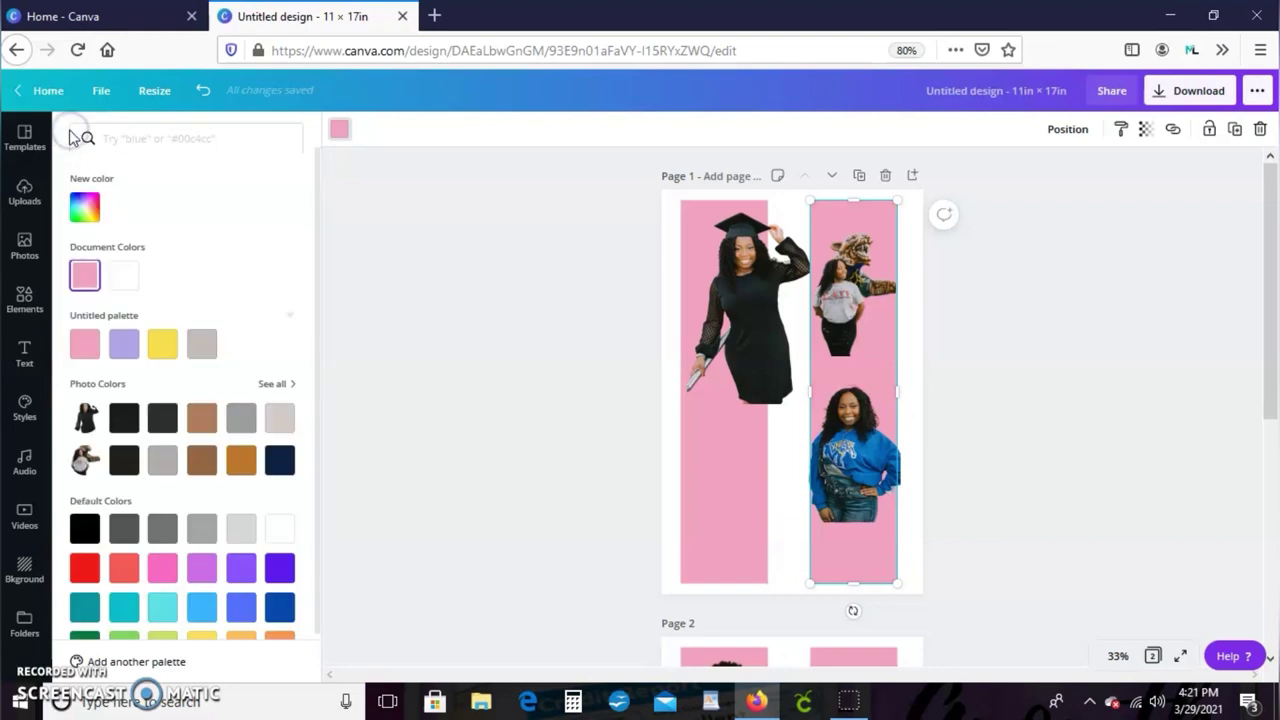
{"action": "left_click", "coordinate": [275, 619]}
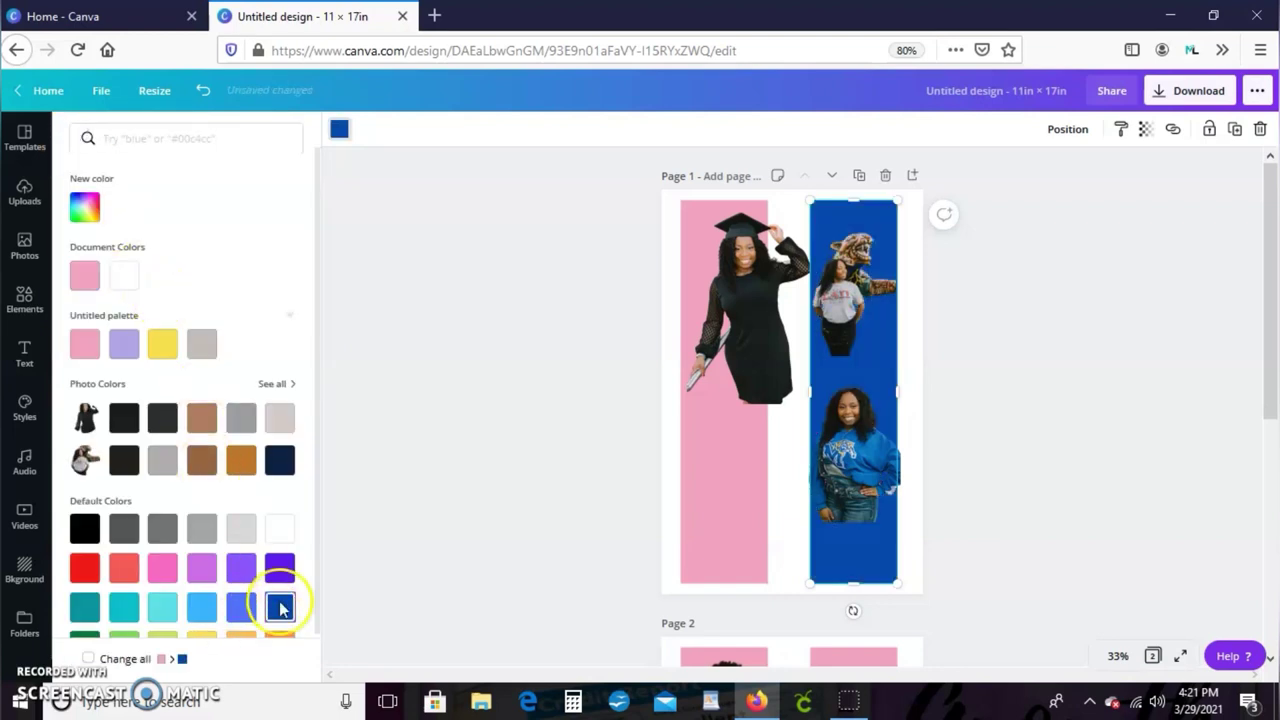
{"action": "left_click", "coordinate": [730, 511]}
{"action": "left_click", "coordinate": [281, 612]}
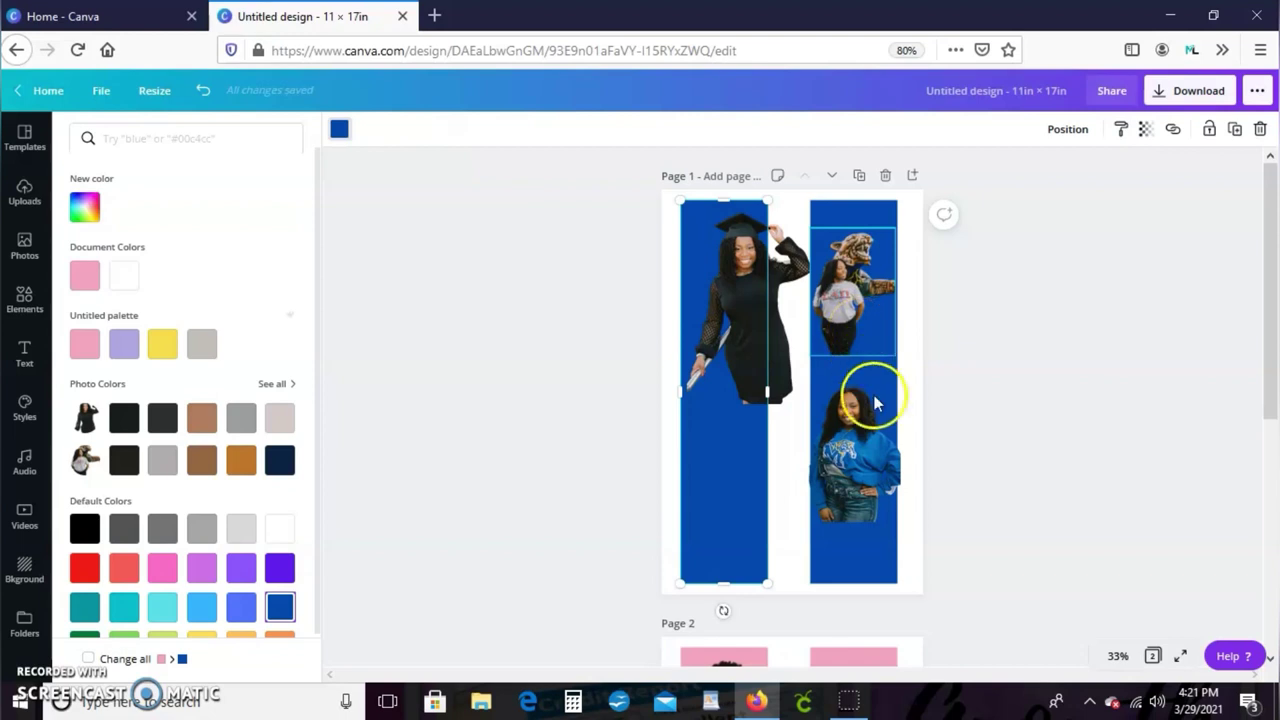
- Shrink the sweater photo slightly and line it up with the right strip
{"action": "left_click_drag", "start_coordinate": [860, 448], "coordinate": [859, 464]}
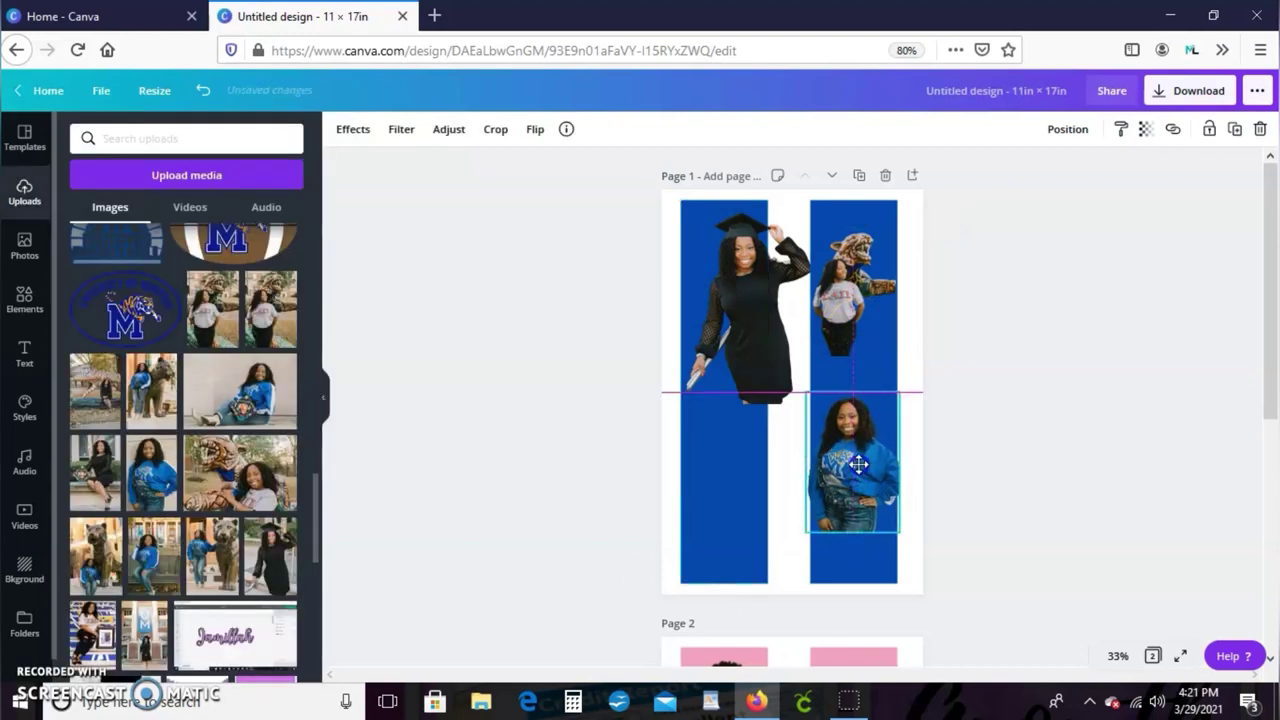
{"action": "left_click_drag", "start_coordinate": [899, 393], "coordinate": [886, 408]}
{"action": "left_click_drag", "start_coordinate": [851, 477], "coordinate": [856, 505]}
- Move the graduation photo onto the right strip, shrink it, and send it back one layer
{"action": "left_click_drag", "start_coordinate": [751, 346], "coordinate": [809, 391]}
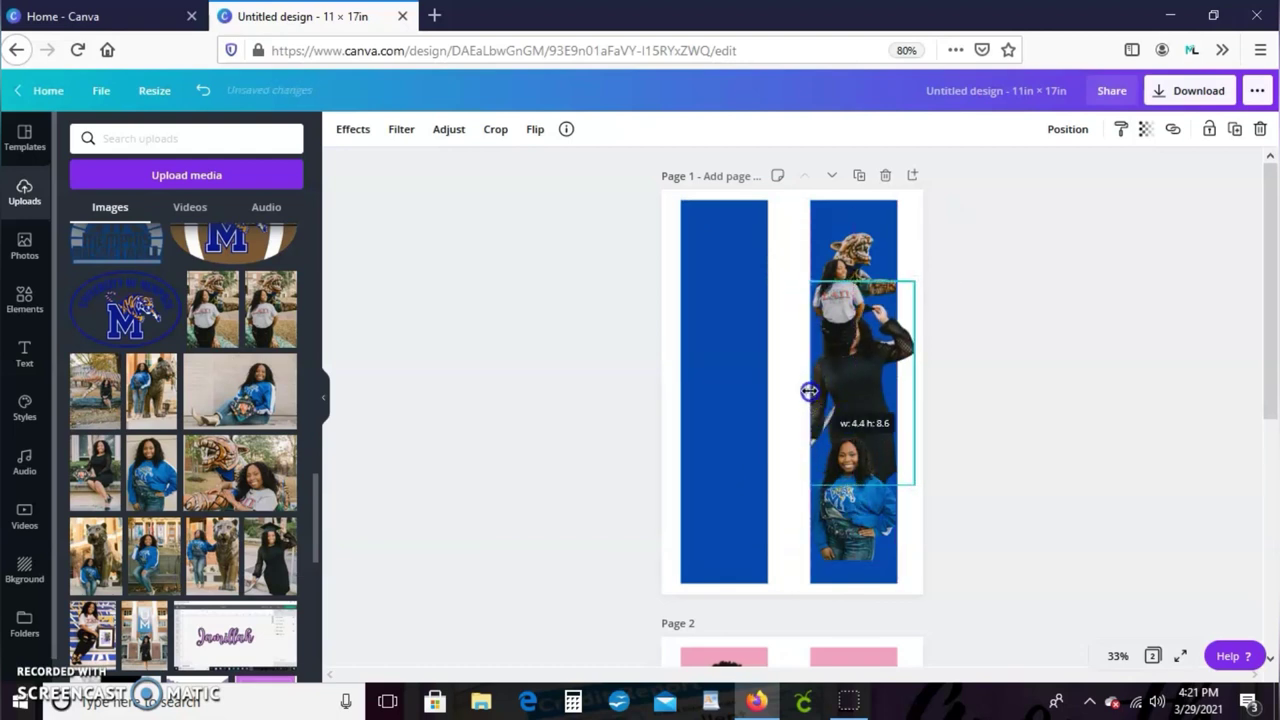
{"action": "left_click_drag", "start_coordinate": [911, 286], "coordinate": [887, 313]}
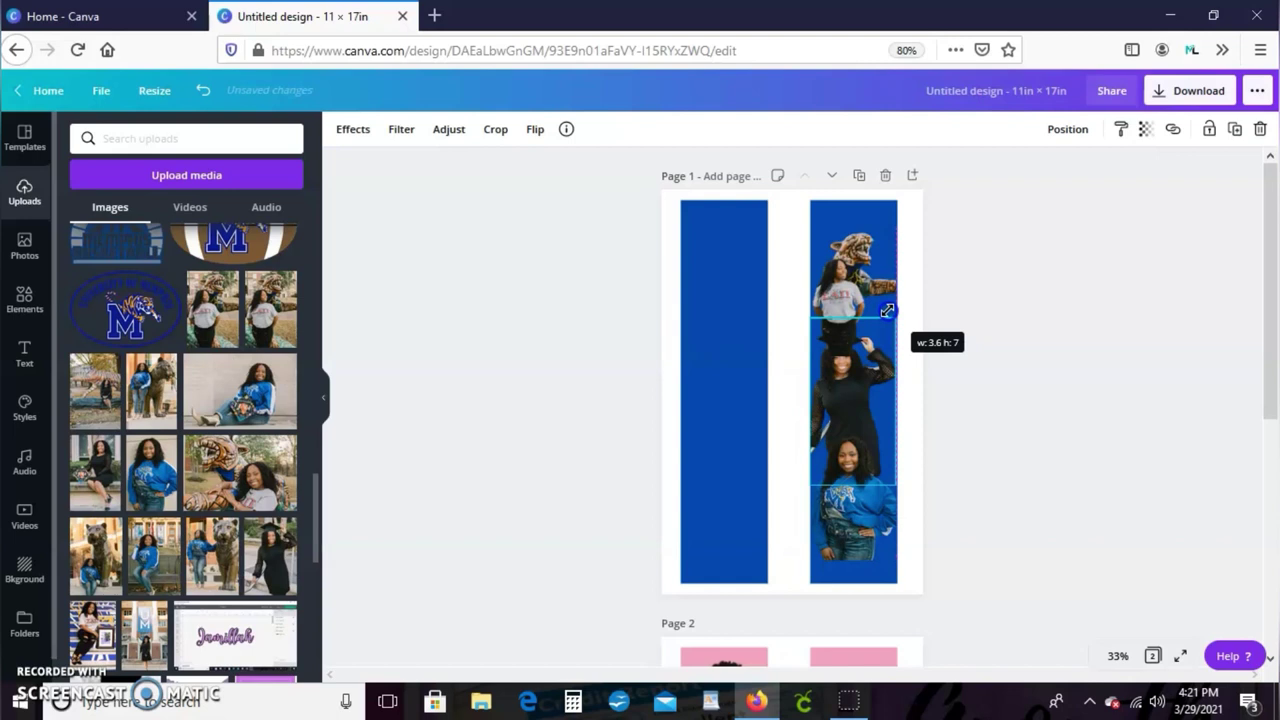
{"action": "left_click_drag", "start_coordinate": [873, 283], "coordinate": [875, 285]}
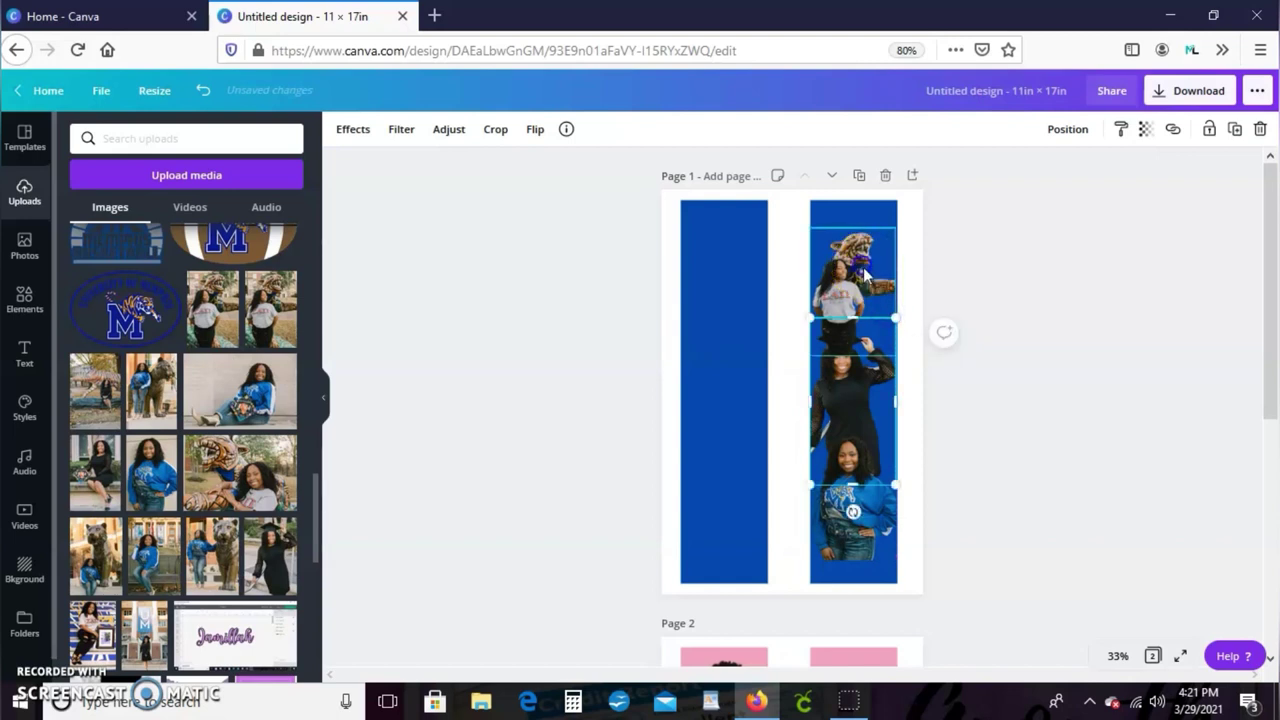
{"action": "left_click", "coordinate": [1066, 131]}
{"action": "left_click", "coordinate": [1028, 176]}
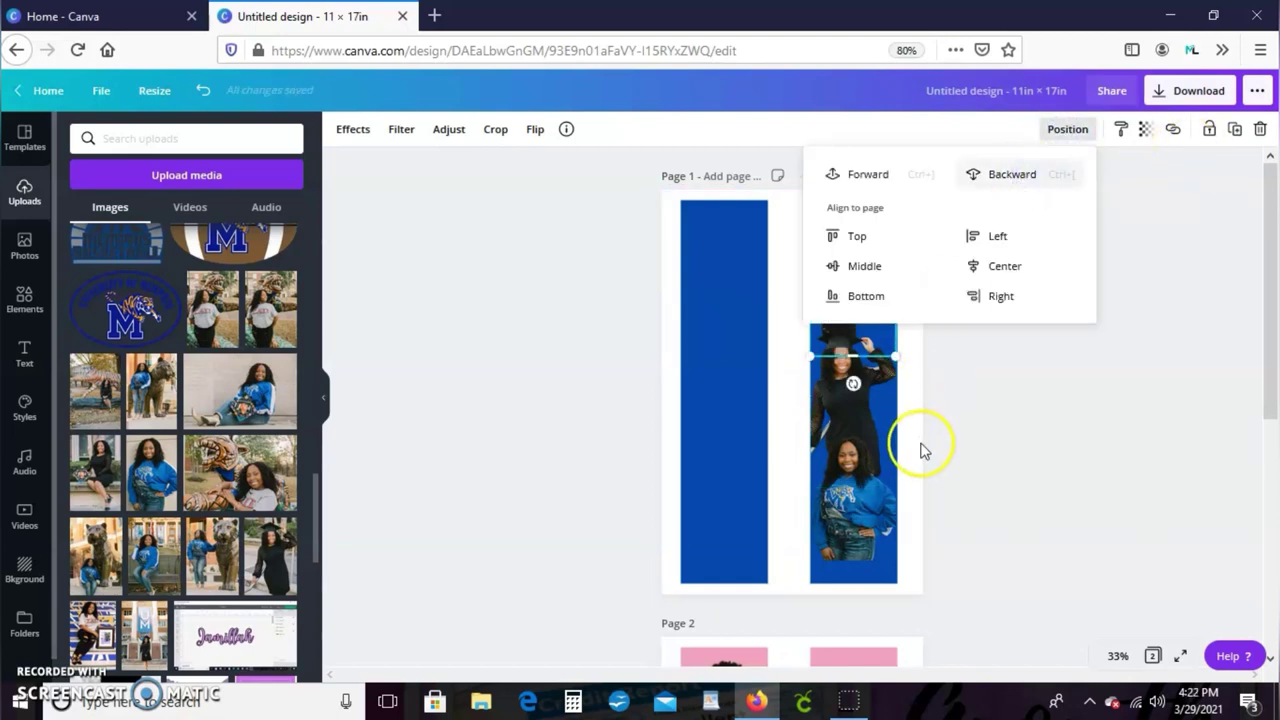
{"action": "left_click", "coordinate": [986, 354]}
- Resize the bottom sweater photo to fit the strip width
{"action": "left_click", "coordinate": [885, 445]}
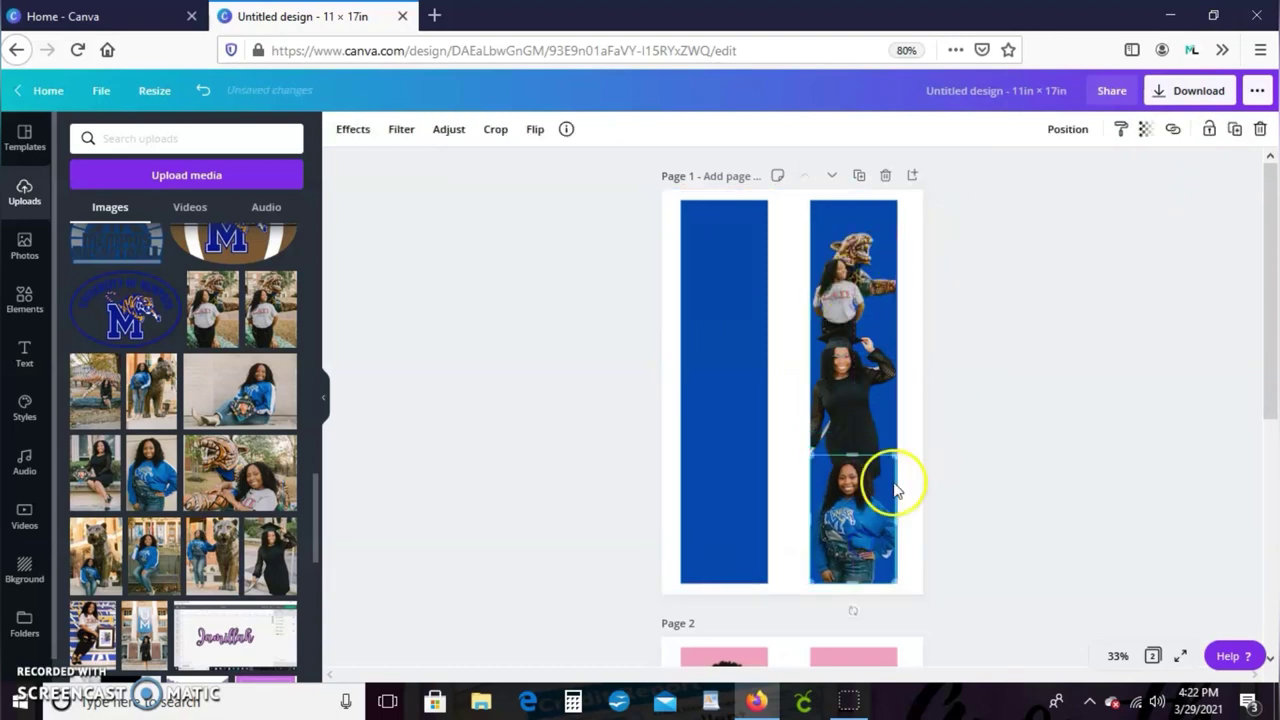
{"action": "left_click_drag", "start_coordinate": [903, 457], "coordinate": [905, 418]}
{"action": "left_click_drag", "start_coordinate": [919, 500], "coordinate": [894, 500]}
{"action": "left_click", "coordinate": [834, 277]}
- Fit the top tiger photo to the right strip's width and zoom the page to 50%
{"action": "left_click_drag", "start_coordinate": [884, 240], "coordinate": [900, 208]}
{"action": "left_click_drag", "start_coordinate": [906, 280], "coordinate": [898, 282]}
{"action": "left_click", "coordinate": [1170, 405]}
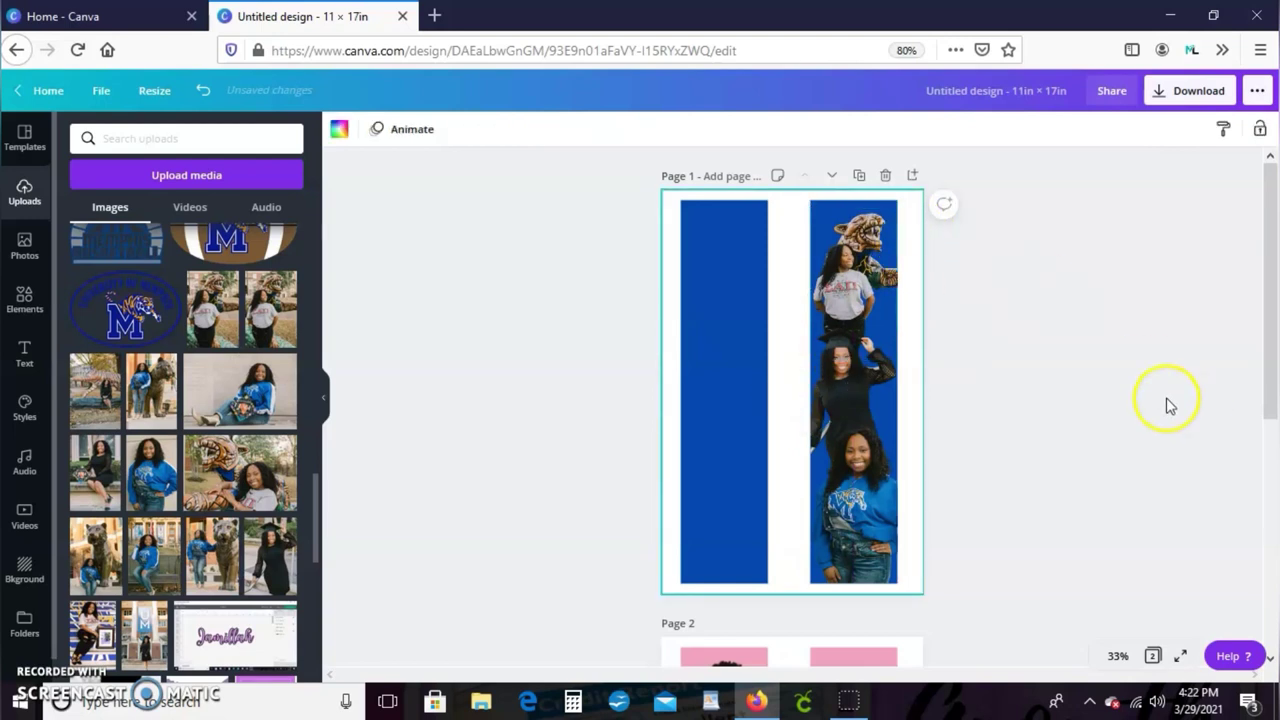
{"action": "left_click", "coordinate": [1119, 657]}
{"action": "left_click", "coordinate": [1103, 479]}
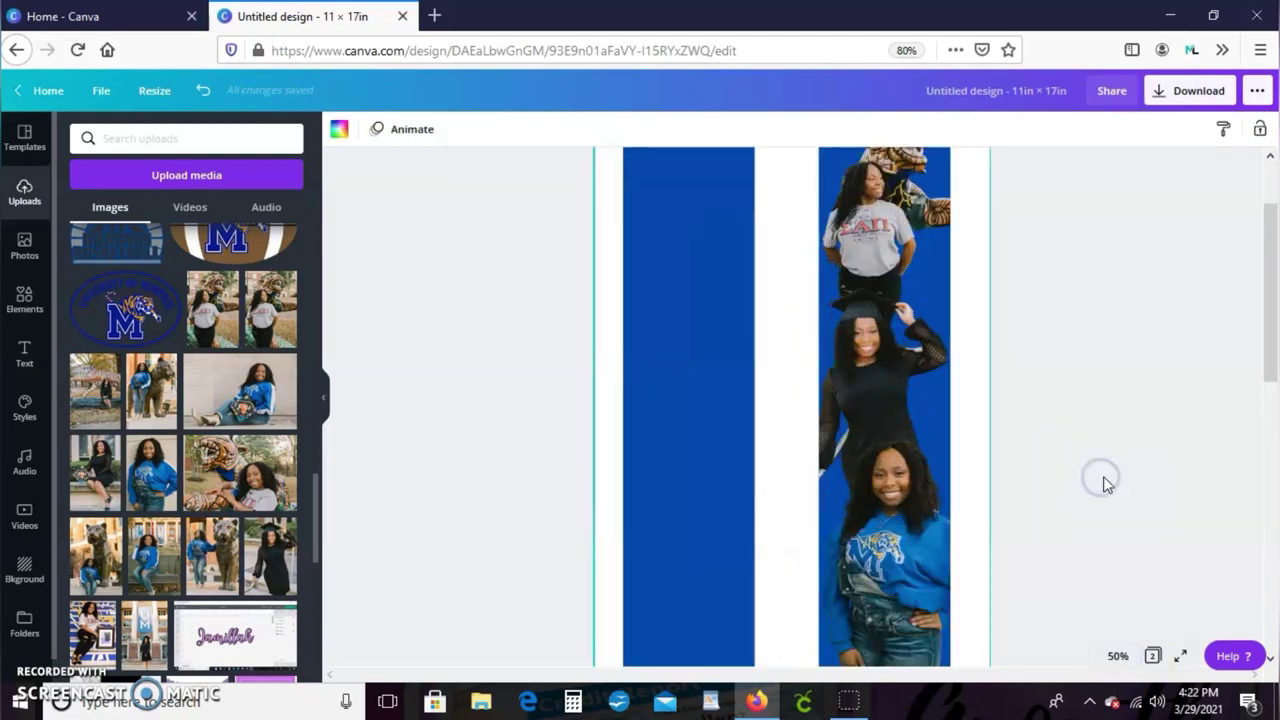
{"action": "scroll", "coordinate": [797, 400], "scroll_direction": "down", "scroll_amount": 3}
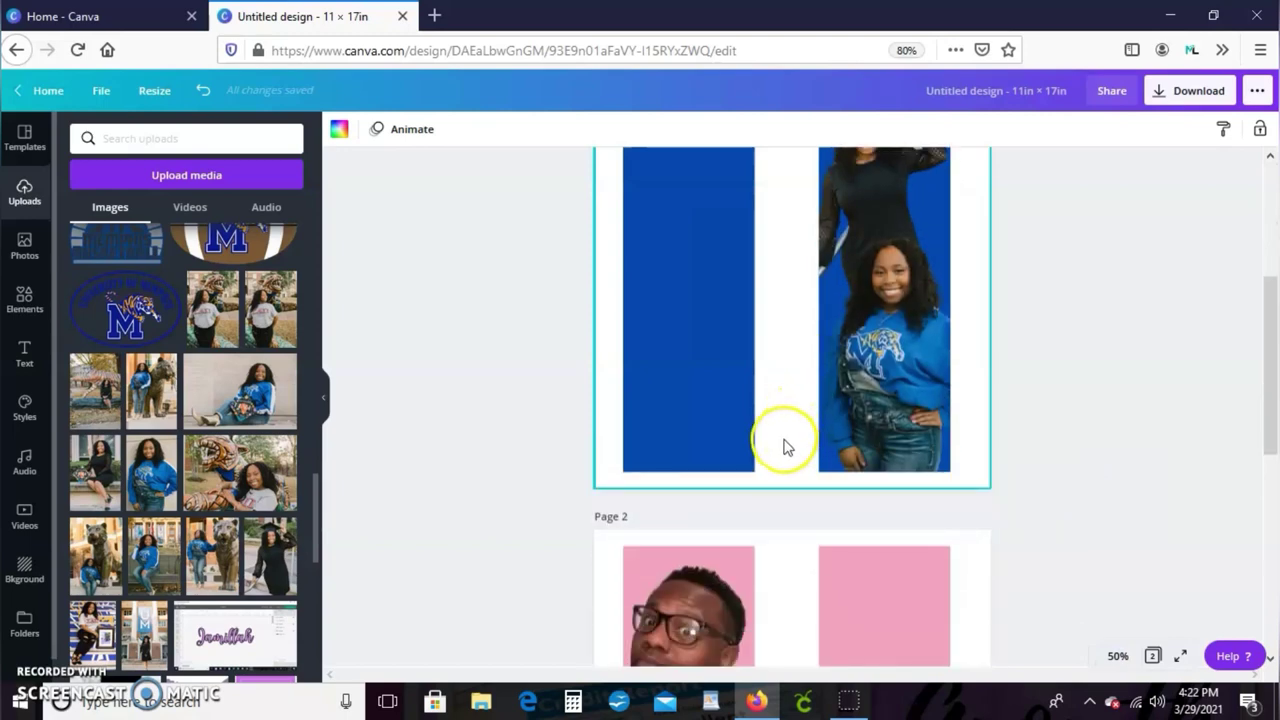
{"action": "scroll", "coordinate": [780, 450], "scroll_direction": "up", "scroll_amount": 3}
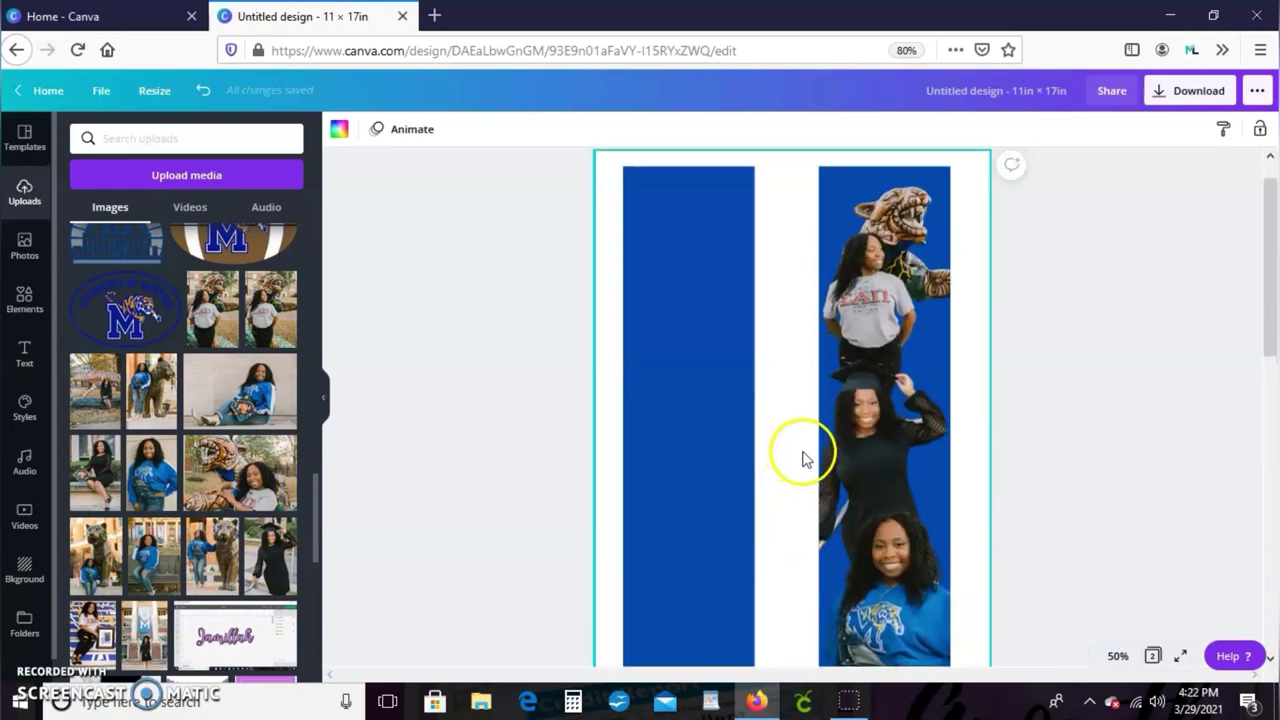
{"action": "scroll", "coordinate": [812, 445], "scroll_direction": "up", "scroll_amount": 1}
{"action": "scroll", "coordinate": [800, 434], "scroll_direction": "down", "scroll_amount": 1}
{"action": "scroll", "coordinate": [812, 425], "scroll_direction": "up", "scroll_amount": 1}
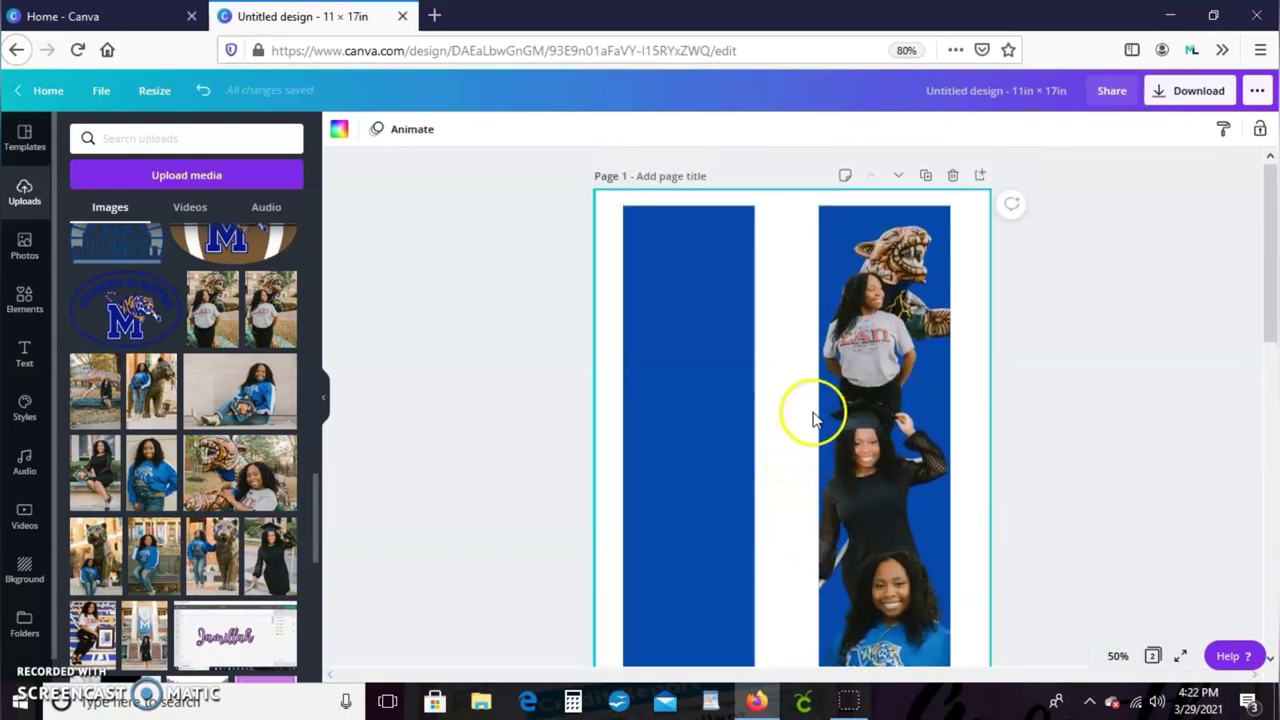
- Lower the top and bottom photos' transparency to about 90
{"action": "left_click", "coordinate": [905, 335]}
{"action": "left_click", "coordinate": [1142, 133]}
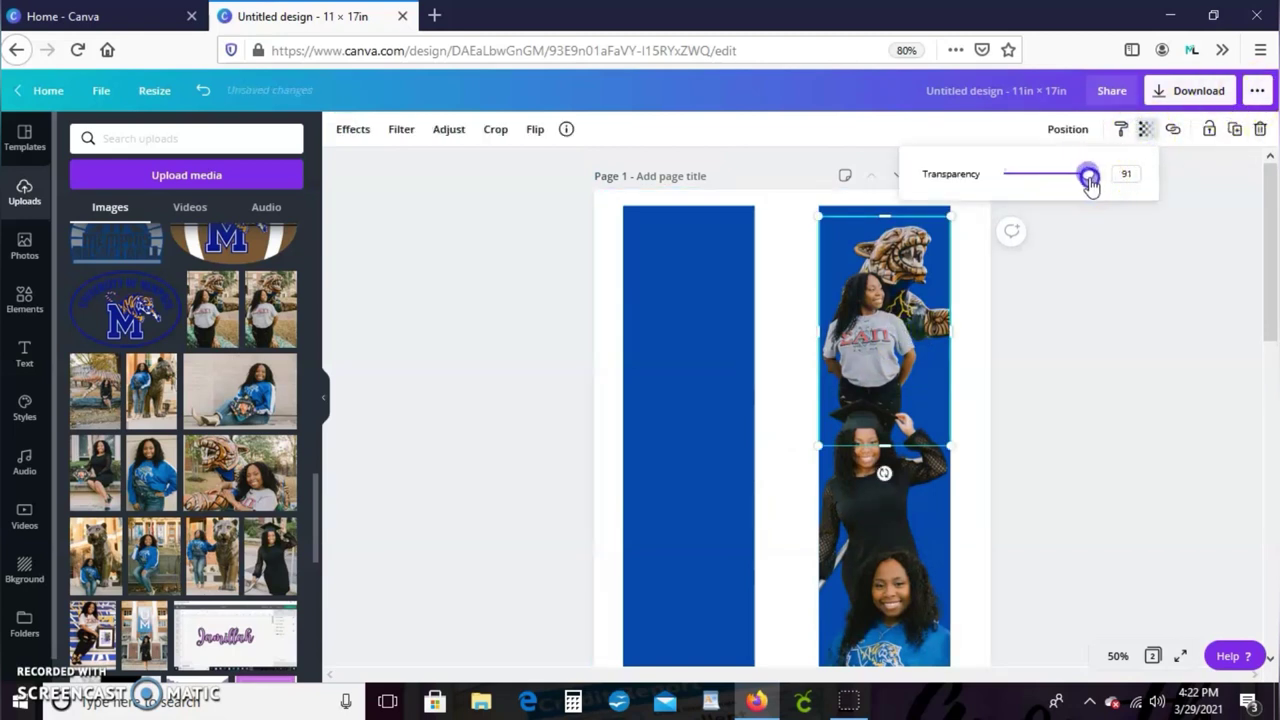
{"action": "left_click", "coordinate": [793, 384]}
{"action": "scroll", "coordinate": [849, 277], "scroll_direction": "down", "scroll_amount": 3}
{"action": "scroll", "coordinate": [905, 445], "scroll_direction": "down", "scroll_amount": 1}
{"action": "left_click", "coordinate": [903, 473]}
{"action": "scroll", "coordinate": [1108, 371], "scroll_direction": "up", "scroll_amount": 5}
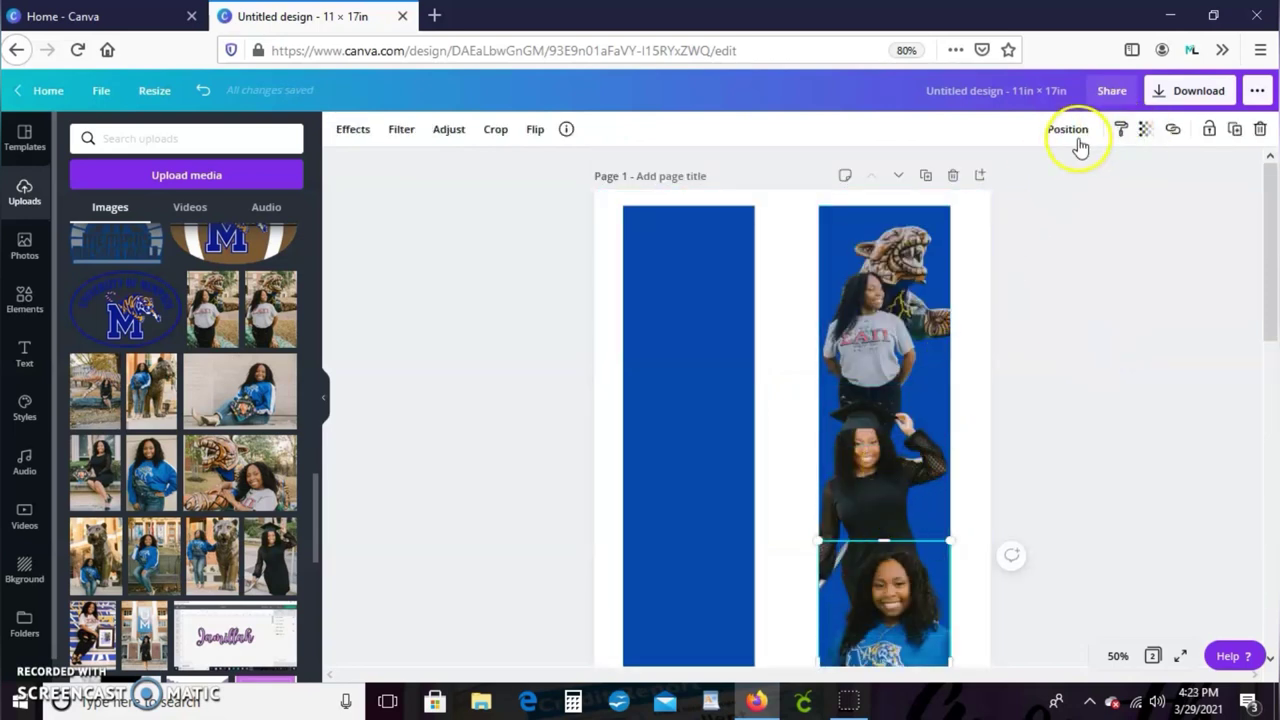
{"action": "left_click", "coordinate": [1145, 129]}
{"action": "left_click_drag", "start_coordinate": [1098, 174], "coordinate": [1083, 183]}
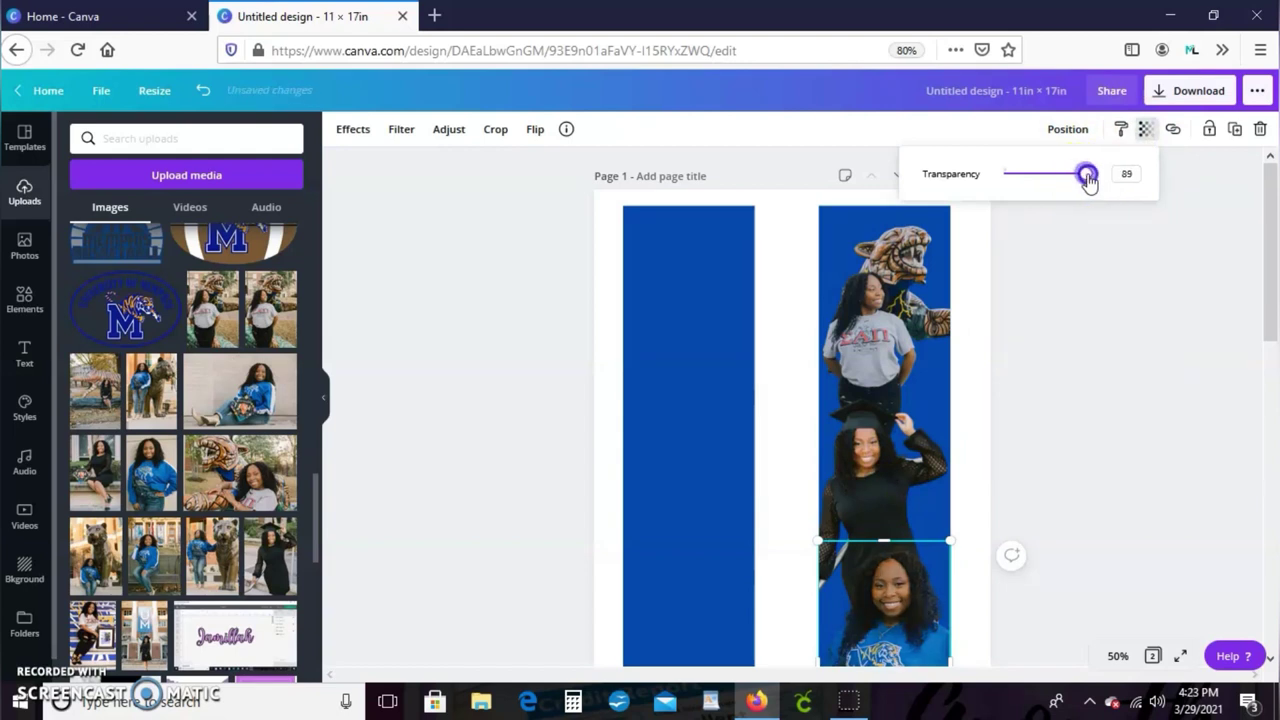
{"action": "left_click", "coordinate": [795, 289]}
{"action": "scroll", "coordinate": [790, 298], "scroll_direction": "down", "scroll_amount": 2}
{"action": "scroll", "coordinate": [790, 298], "scroll_direction": "down", "scroll_amount": 1}
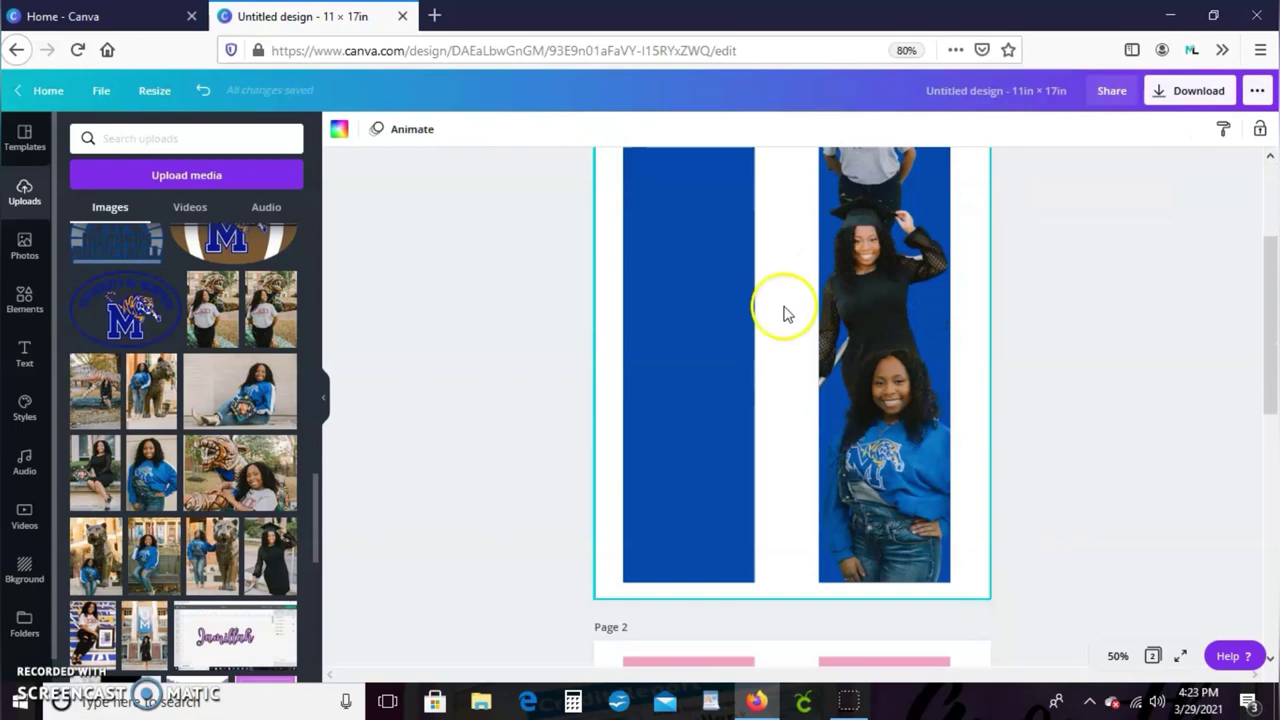
{"action": "scroll", "coordinate": [785, 313], "scroll_direction": "up", "scroll_amount": 3}
{"action": "scroll", "coordinate": [790, 312], "scroll_direction": "down", "scroll_amount": 10}
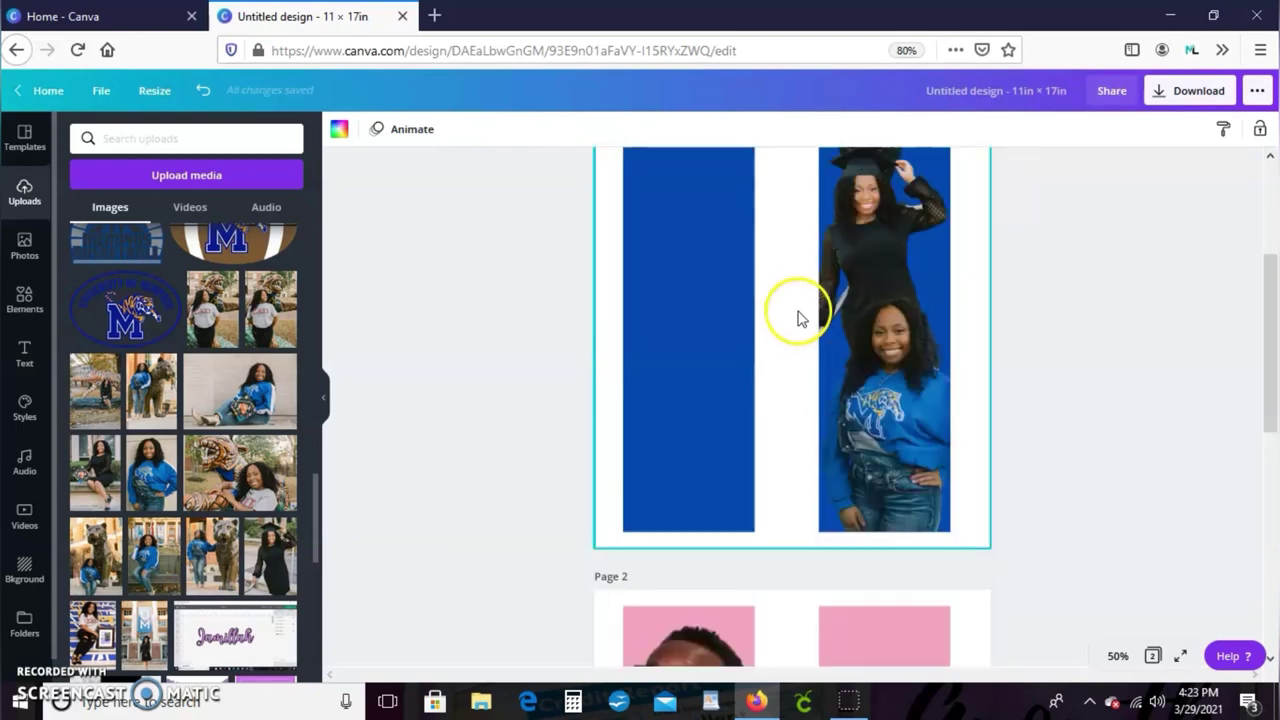
{"action": "scroll", "coordinate": [779, 423], "scroll_direction": "up", "scroll_amount": 10}
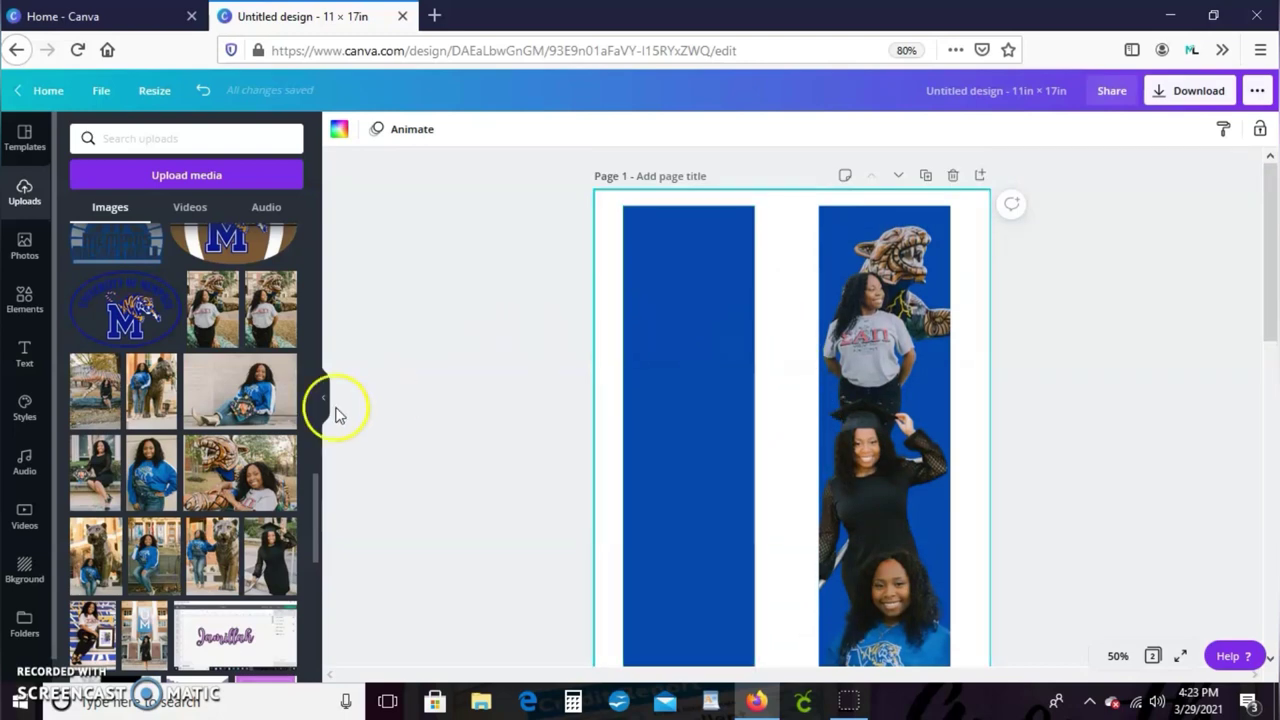
- Add the M BASKETBALL and U of M logos onto the left strip, shrinking the tiger logo
{"action": "scroll", "coordinate": [198, 376], "scroll_direction": "up", "scroll_amount": 15}
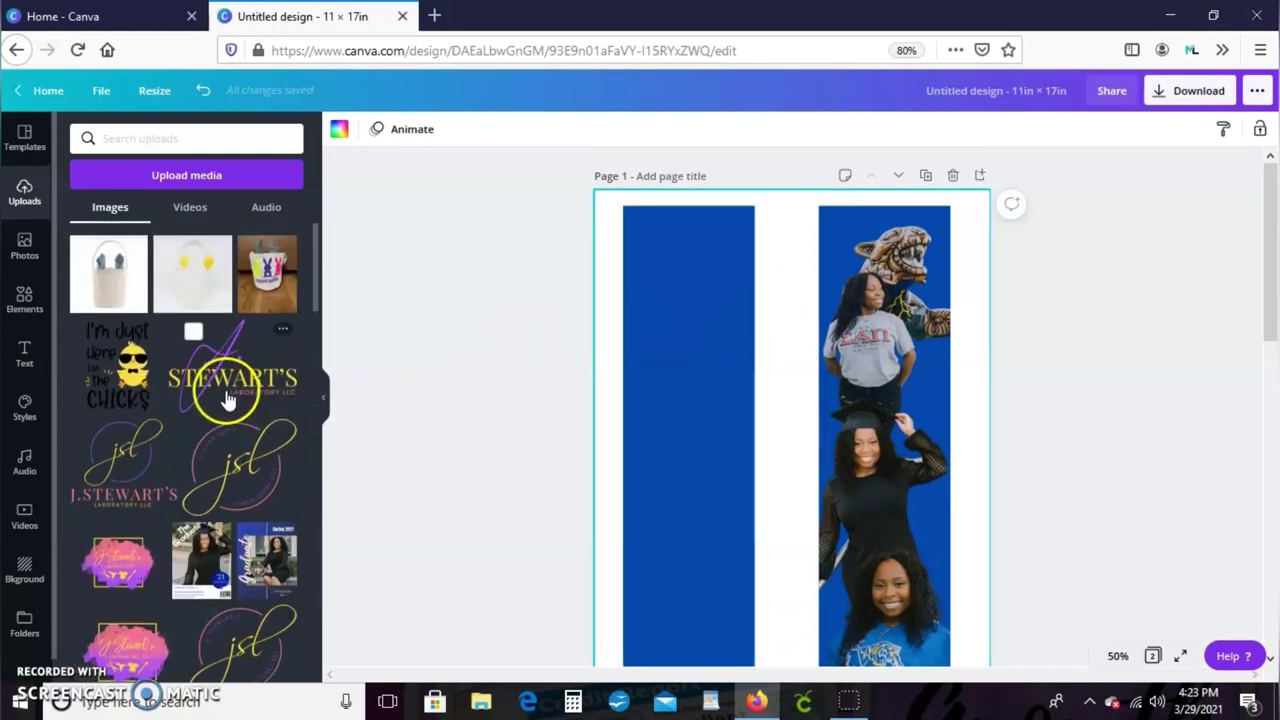
{"action": "scroll", "coordinate": [219, 395], "scroll_direction": "down", "scroll_amount": 10}
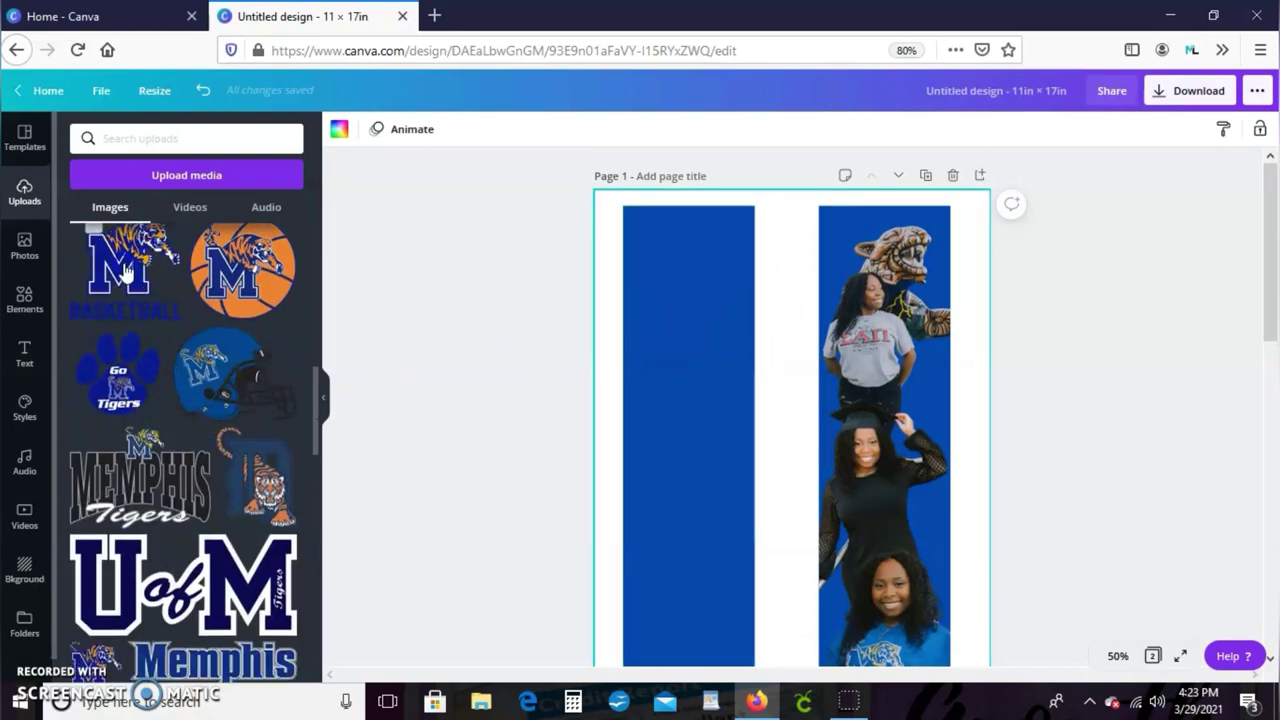
{"action": "left_click", "coordinate": [124, 270]}
{"action": "left_click_drag", "start_coordinate": [837, 517], "coordinate": [690, 347]}
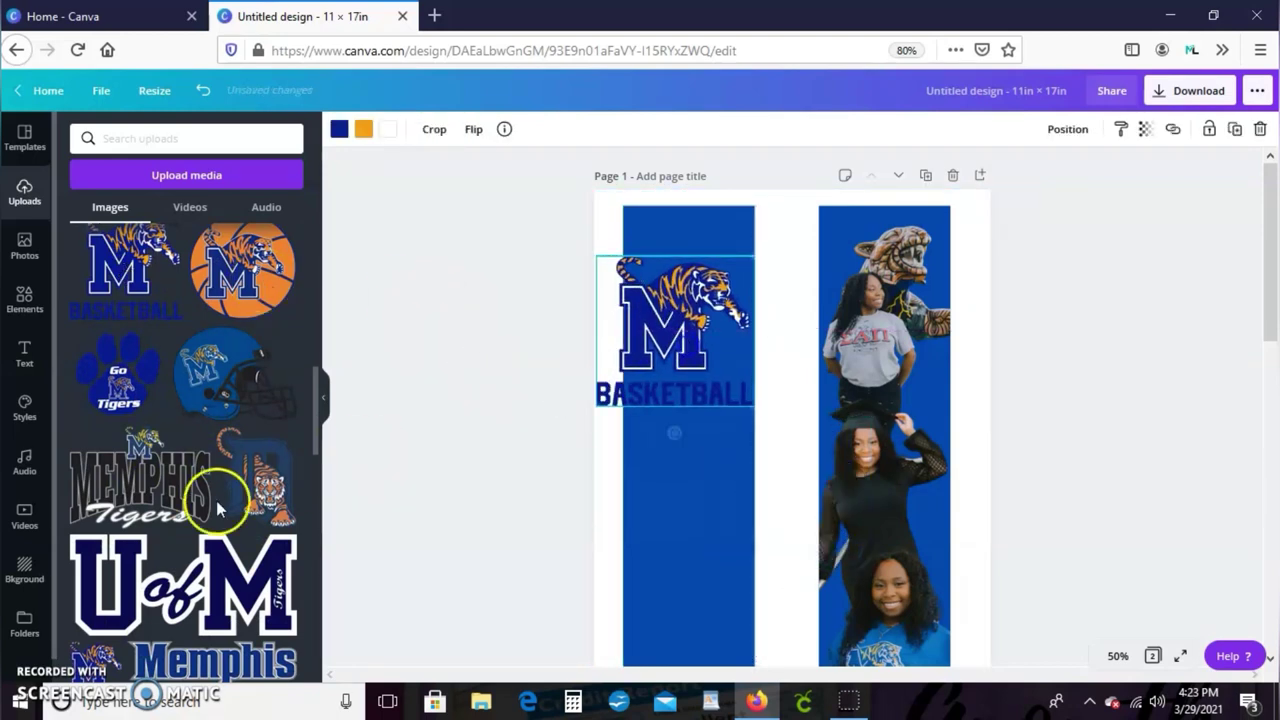
{"action": "left_click", "coordinate": [175, 600]}
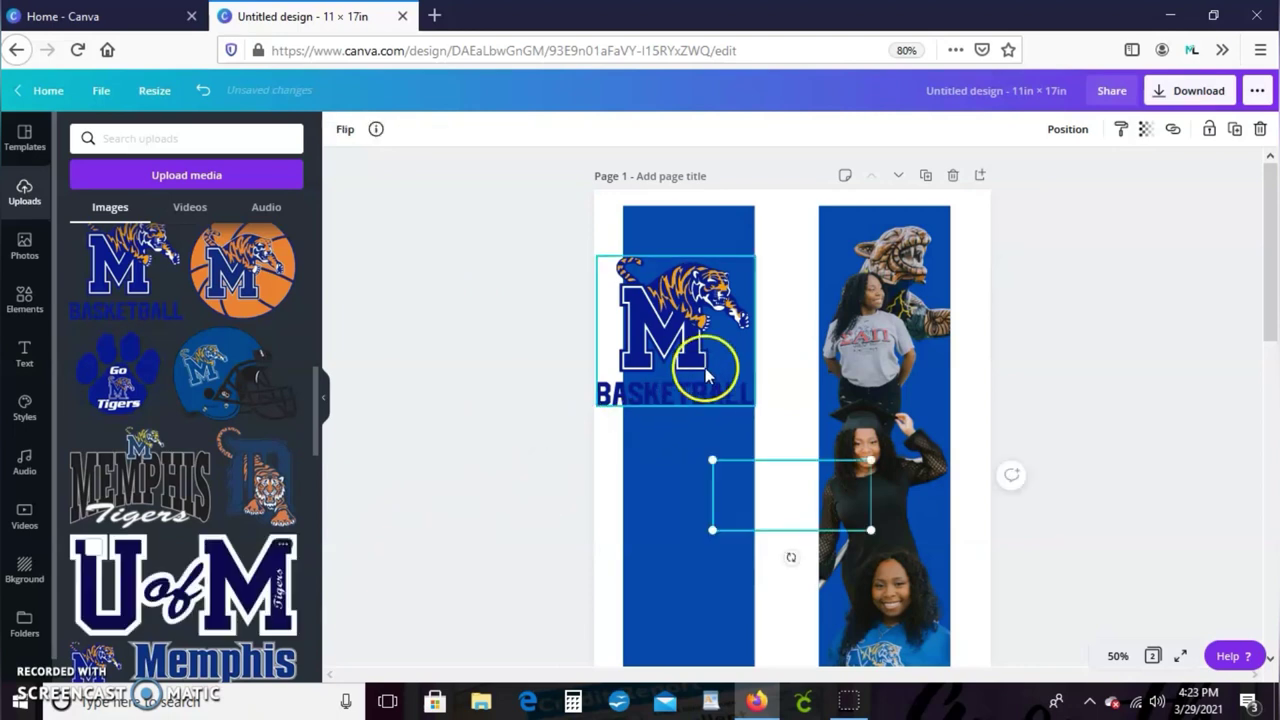
{"action": "left_click_drag", "start_coordinate": [684, 502], "coordinate": [596, 502]}
{"action": "left_click", "coordinate": [643, 337]}
{"action": "left_click_drag", "start_coordinate": [688, 343], "coordinate": [696, 331]}
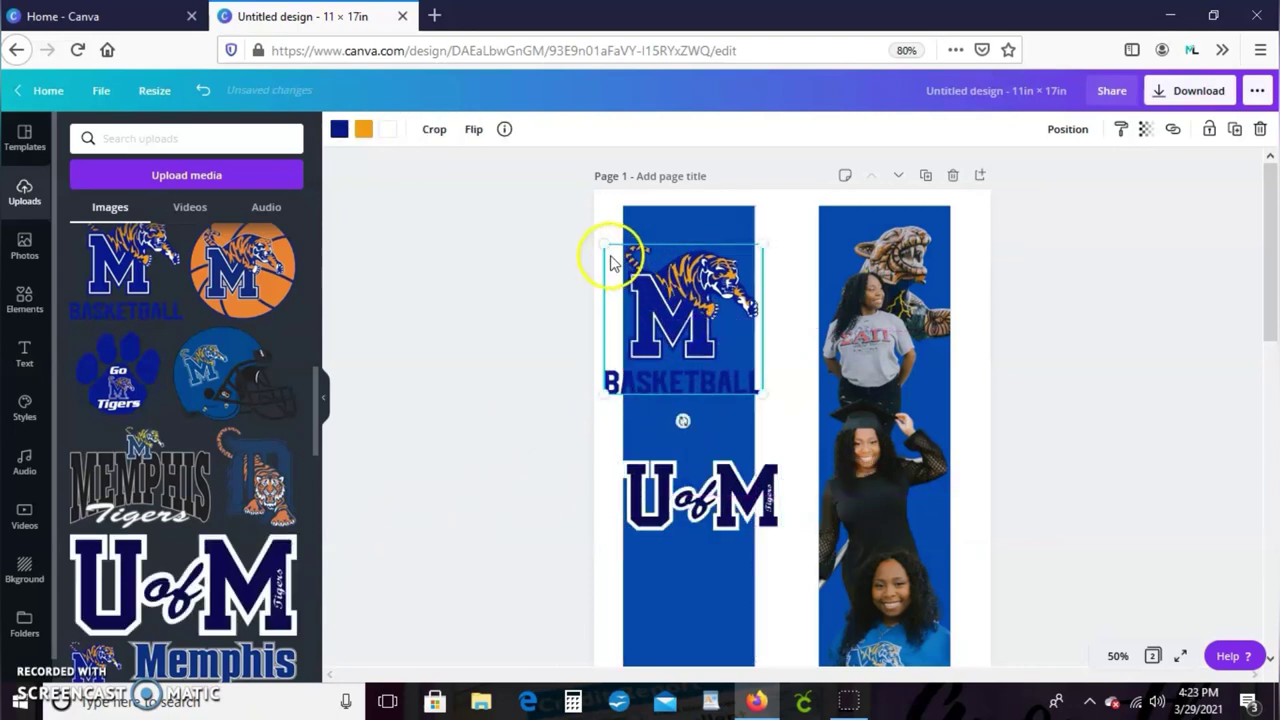
{"action": "left_click_drag", "start_coordinate": [604, 245], "coordinate": [643, 281]}
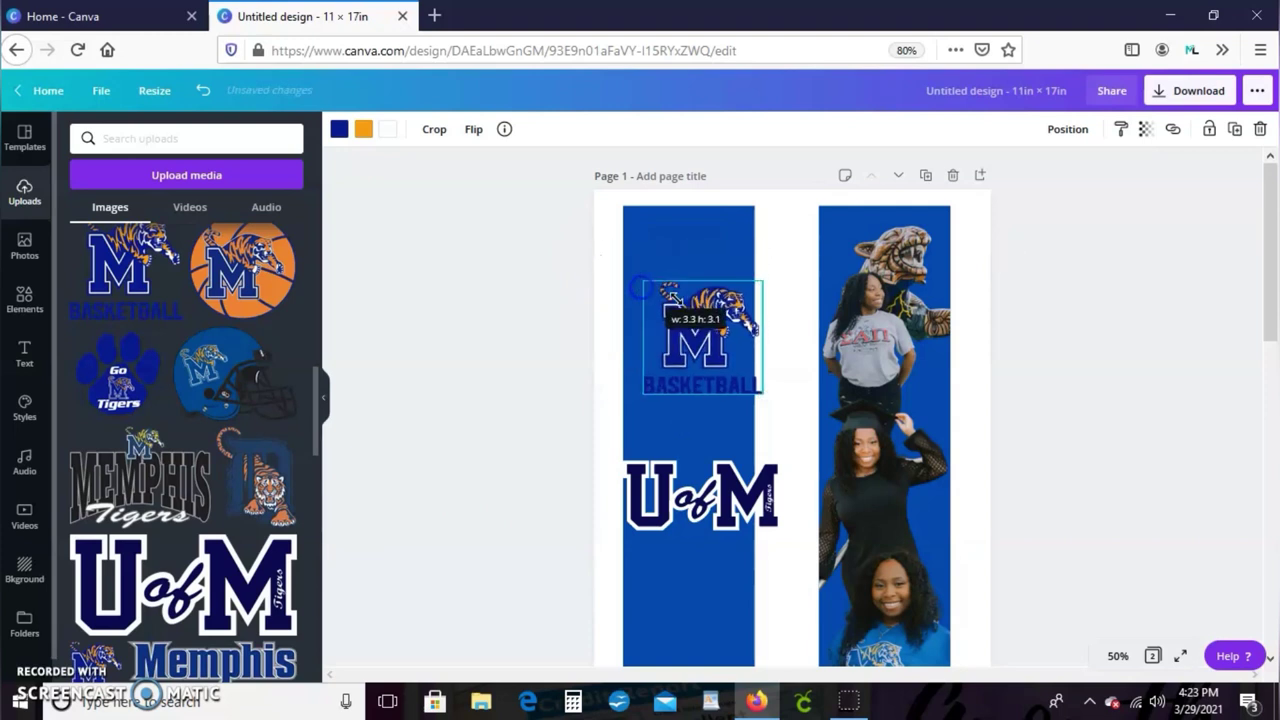
{"action": "left_click_drag", "start_coordinate": [711, 358], "coordinate": [714, 329]}
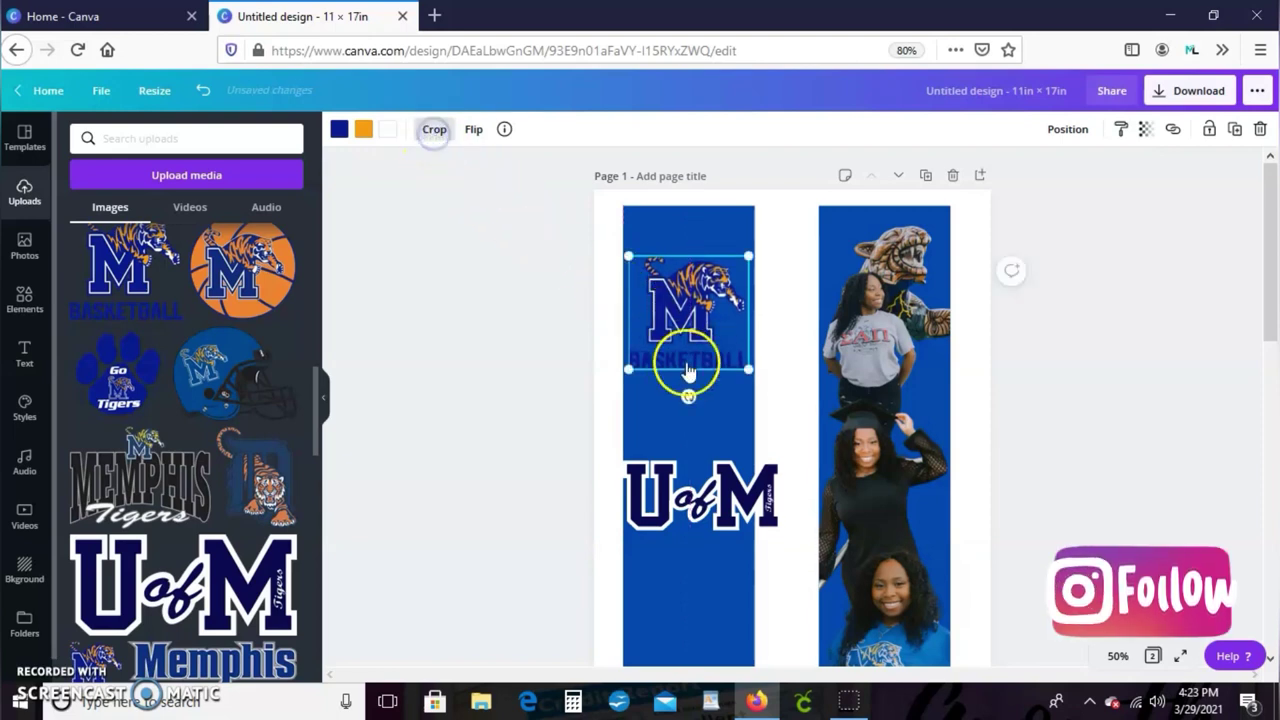
- Crop BASKETBALL off the tiger logo, enlarge it, and place the U of M logo beneath
{"action": "left_click", "coordinate": [433, 131]}
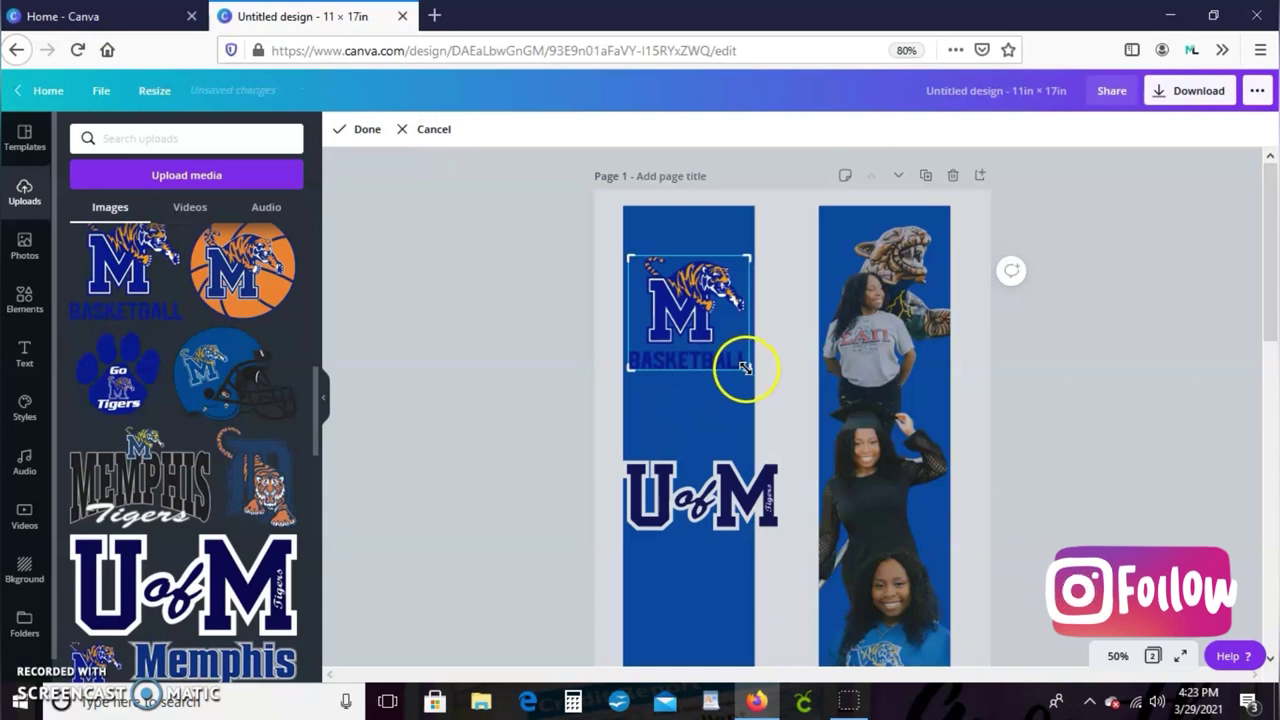
{"action": "left_click_drag", "start_coordinate": [745, 368], "coordinate": [749, 344]}
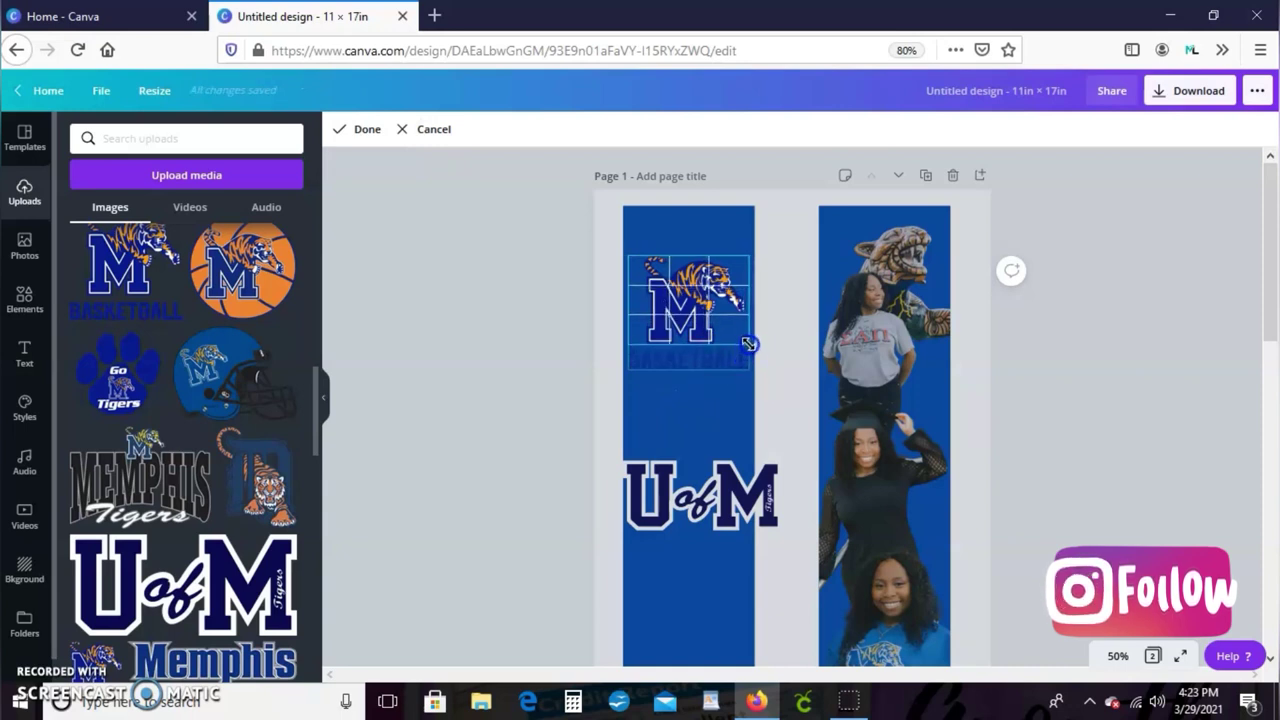
{"action": "left_click", "coordinate": [366, 129]}
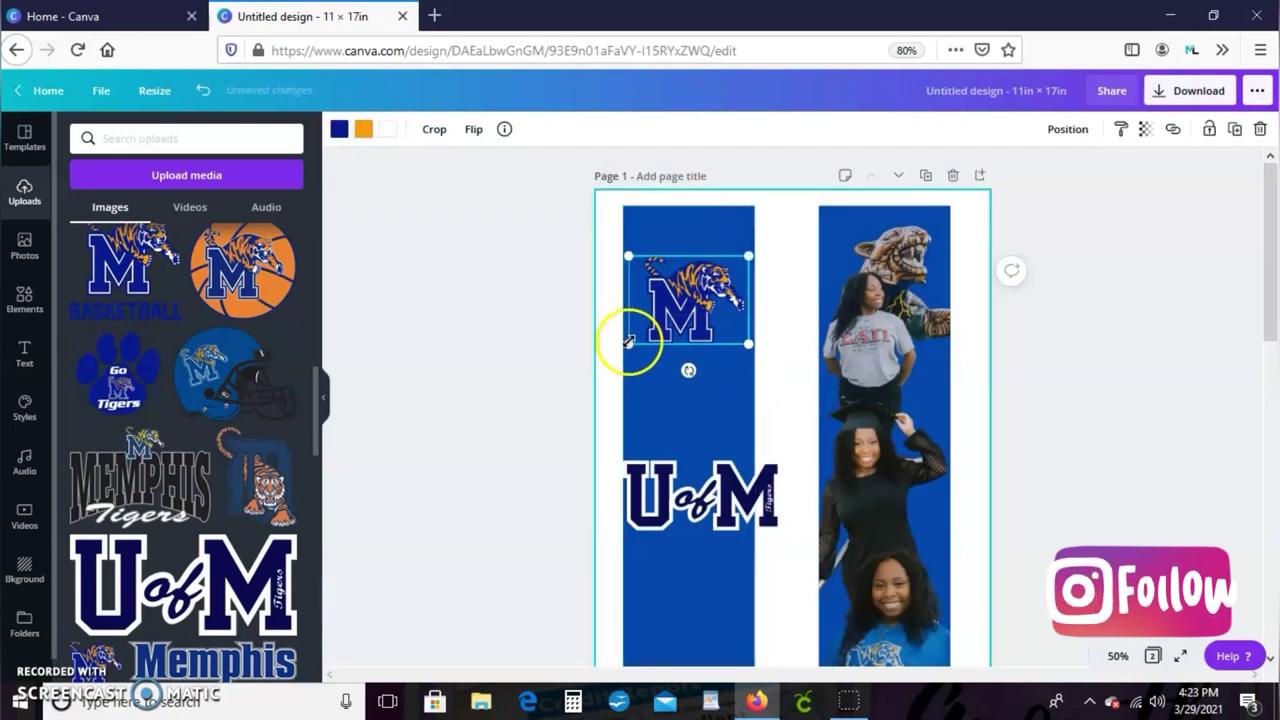
{"action": "left_click_drag", "start_coordinate": [627, 345], "coordinate": [612, 351]}
{"action": "left_click_drag", "start_coordinate": [700, 495], "coordinate": [703, 330]}
- Set the tiger logo's transparency to 80
{"action": "left_click", "coordinate": [686, 271]}
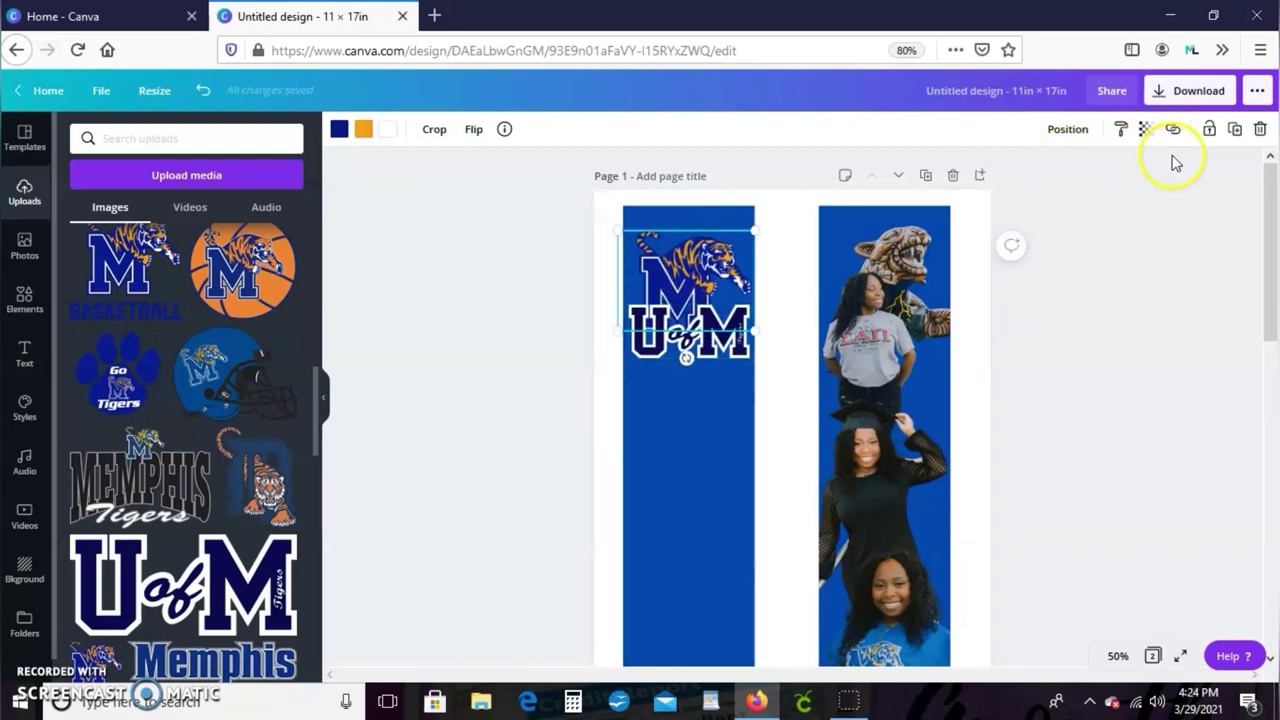
{"action": "left_click", "coordinate": [1143, 129]}
{"action": "left_click_drag", "start_coordinate": [1092, 173], "coordinate": [1075, 178]}
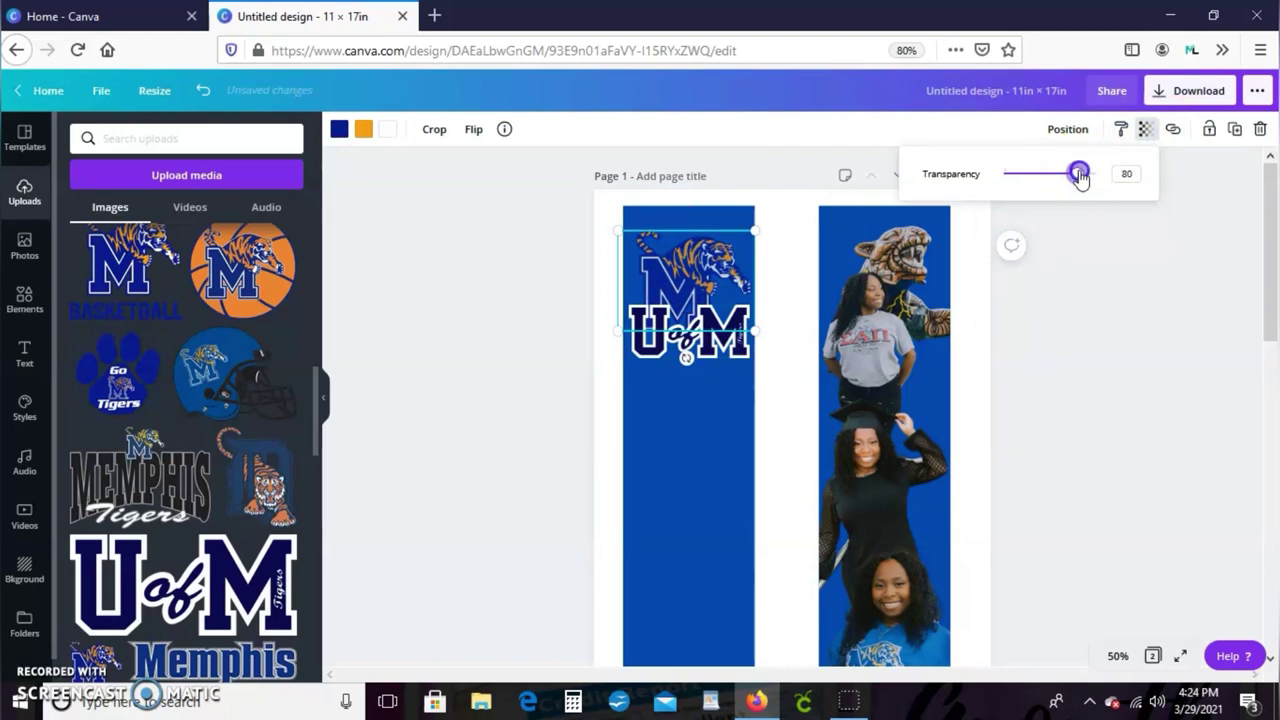
{"action": "left_click_drag", "start_coordinate": [1079, 175], "coordinate": [1075, 174]}
{"action": "left_click", "coordinate": [766, 214]}
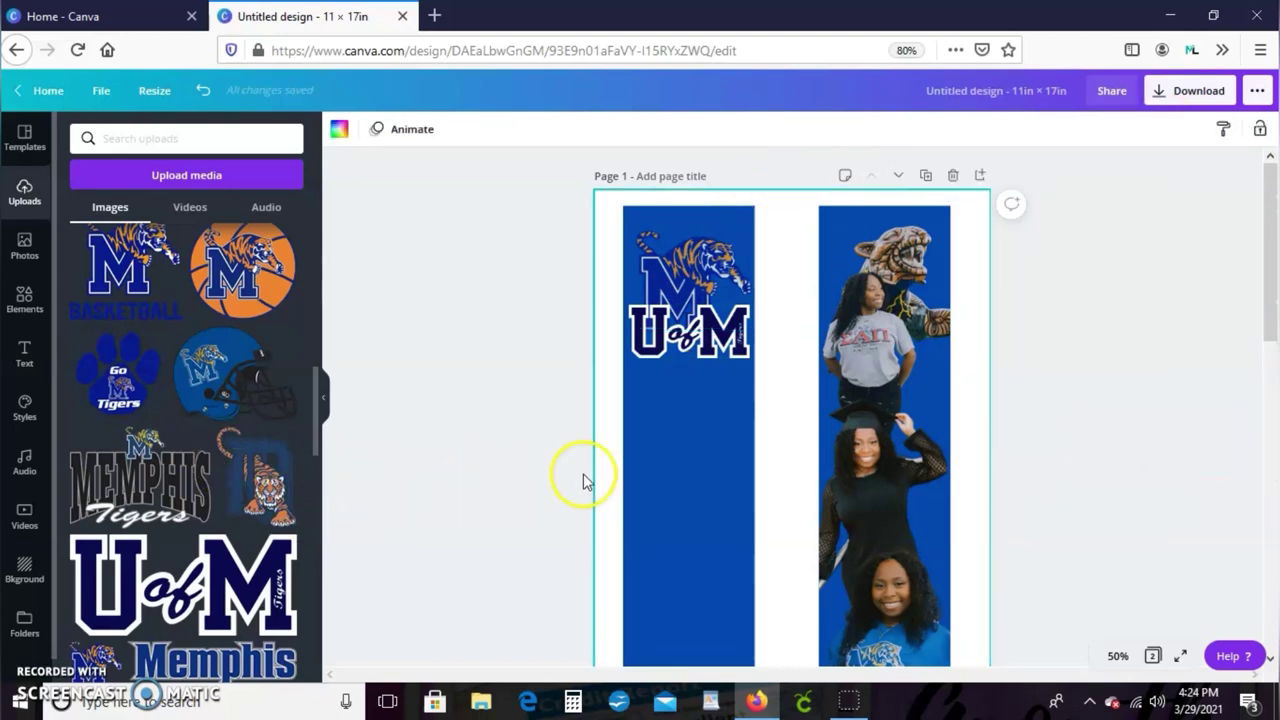
- Add a heading on the left blue strip with the Psalms 46:5 verse in Playlist Script, size 70.2
{"action": "left_click", "coordinate": [693, 527]}
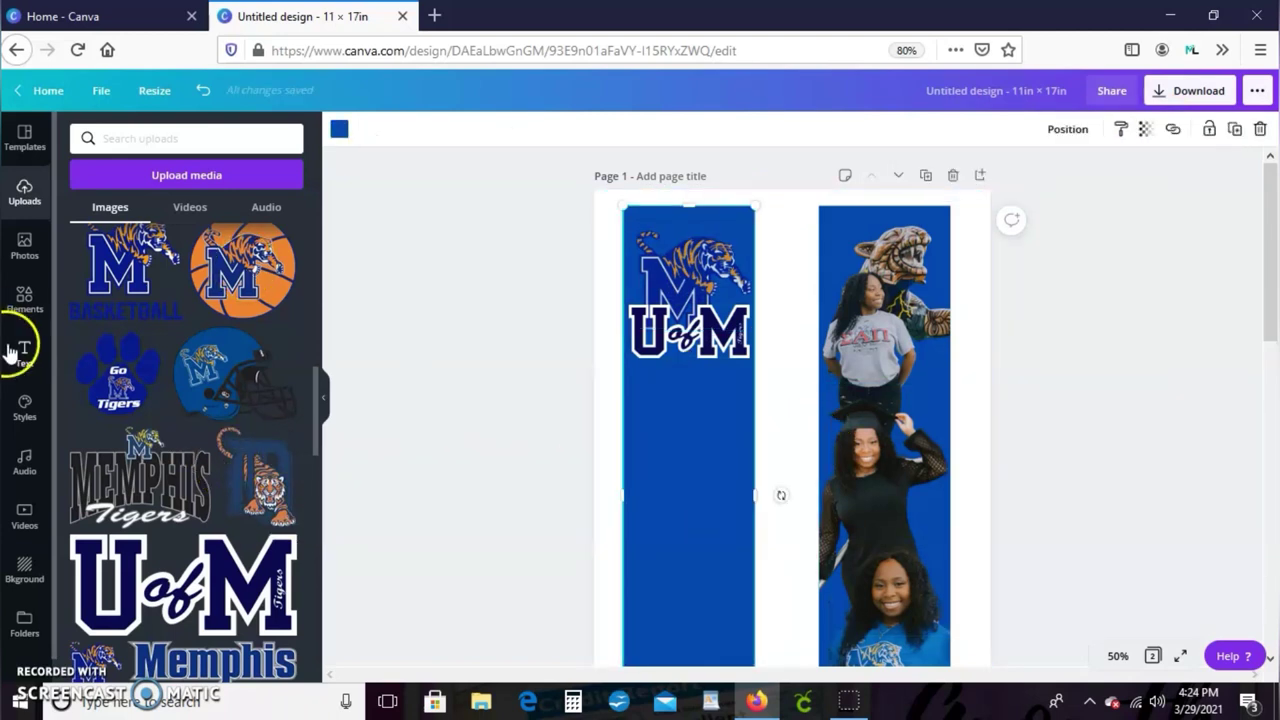
{"action": "left_click", "coordinate": [33, 358]}
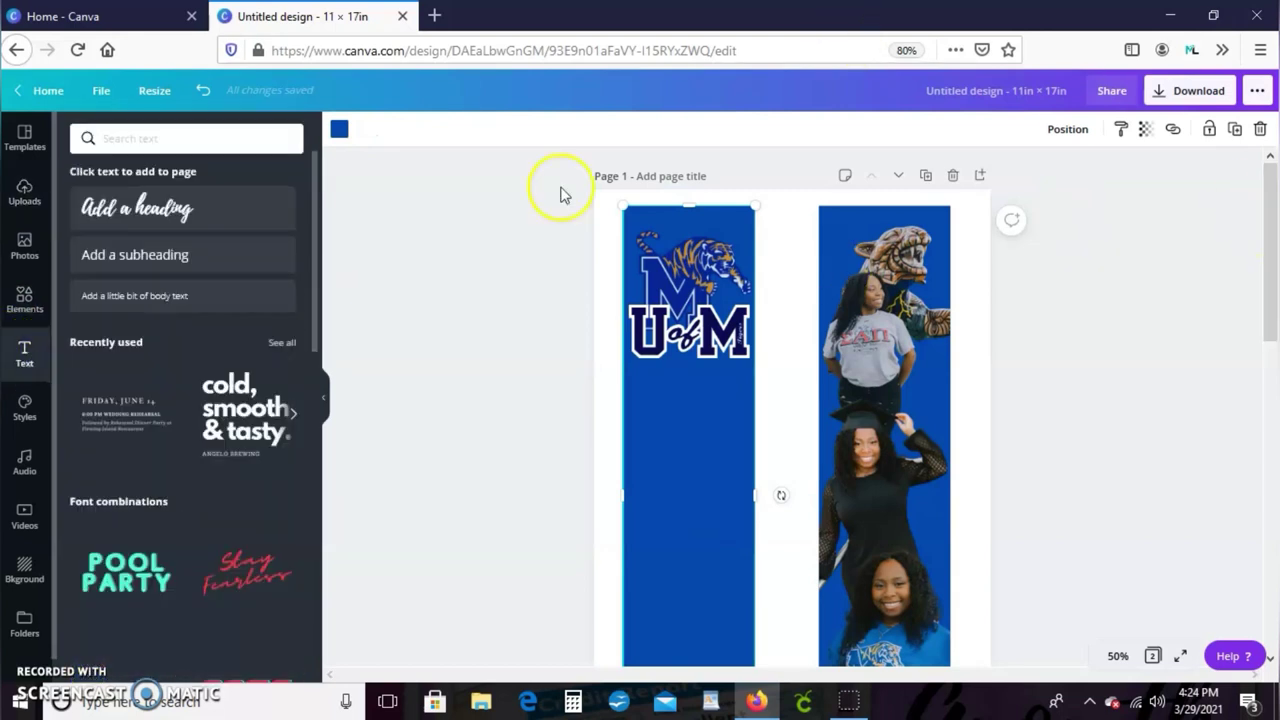
{"action": "left_click", "coordinate": [184, 210]}
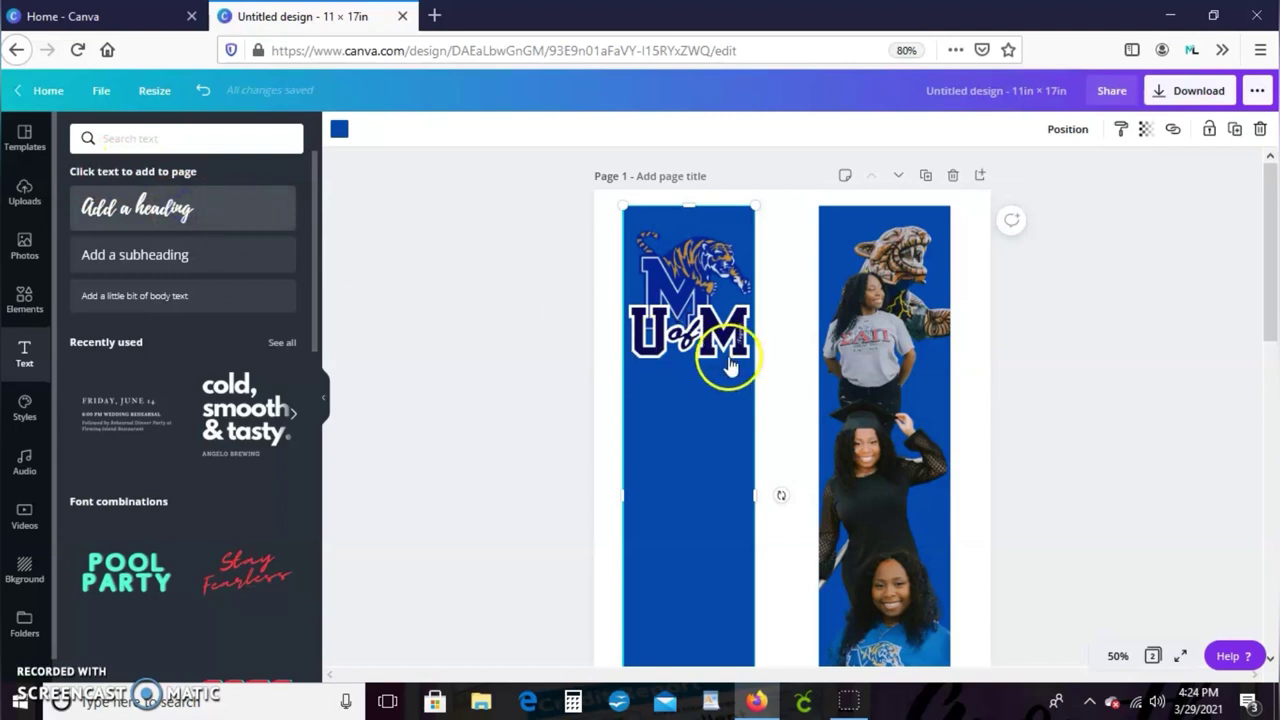
{"action": "scroll", "coordinate": [771, 405], "scroll_direction": "down", "scroll_amount": 1}
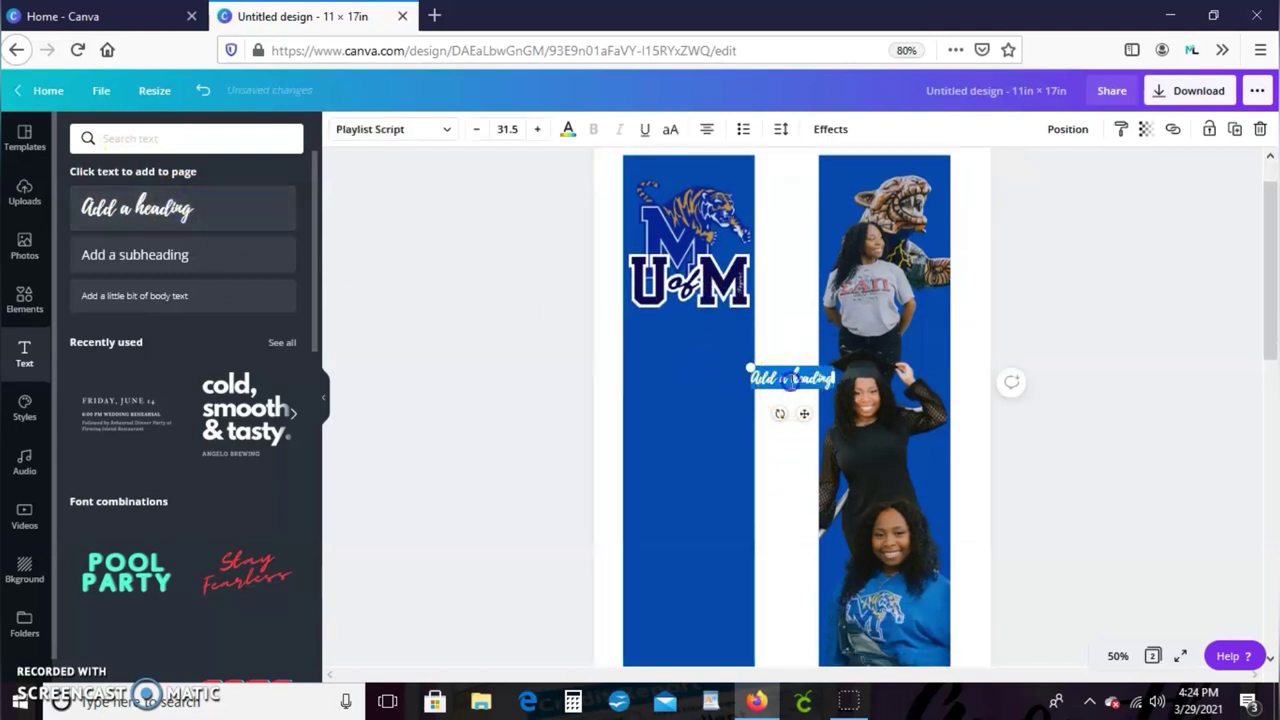
{"action": "left_click_drag", "start_coordinate": [805, 413], "coordinate": [698, 407]}
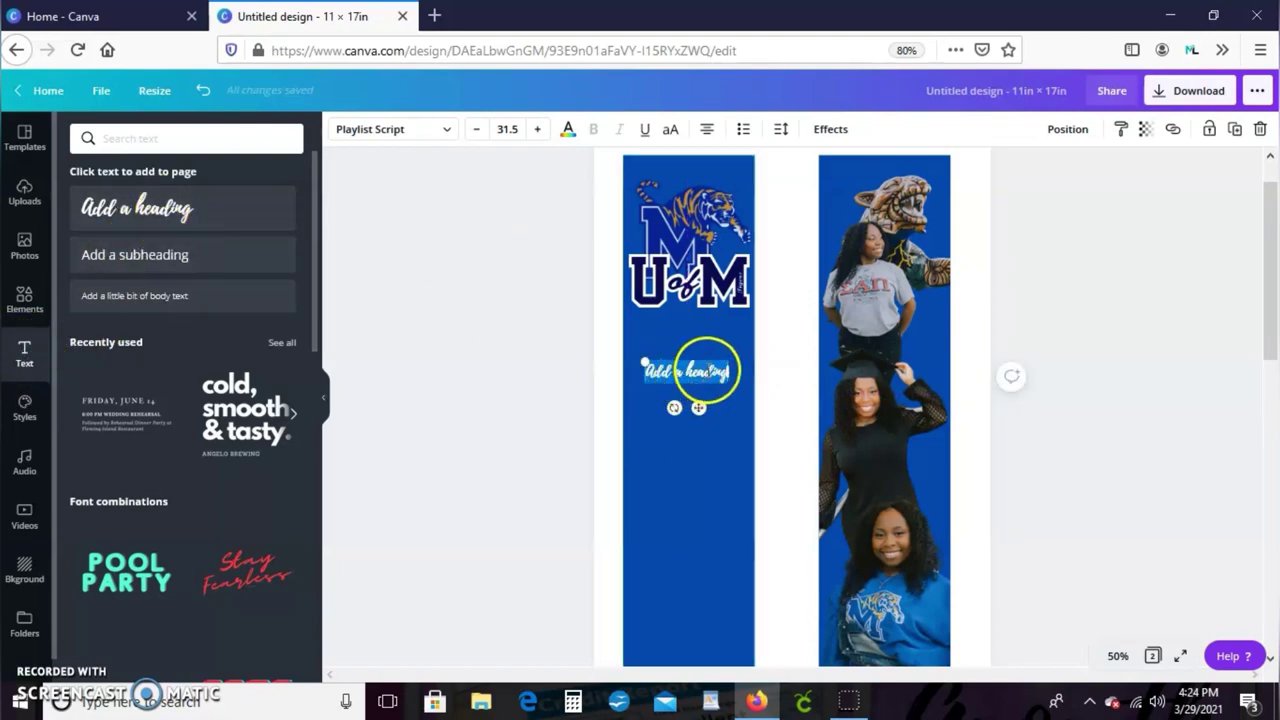
{"action": "left_click", "coordinate": [696, 494]}
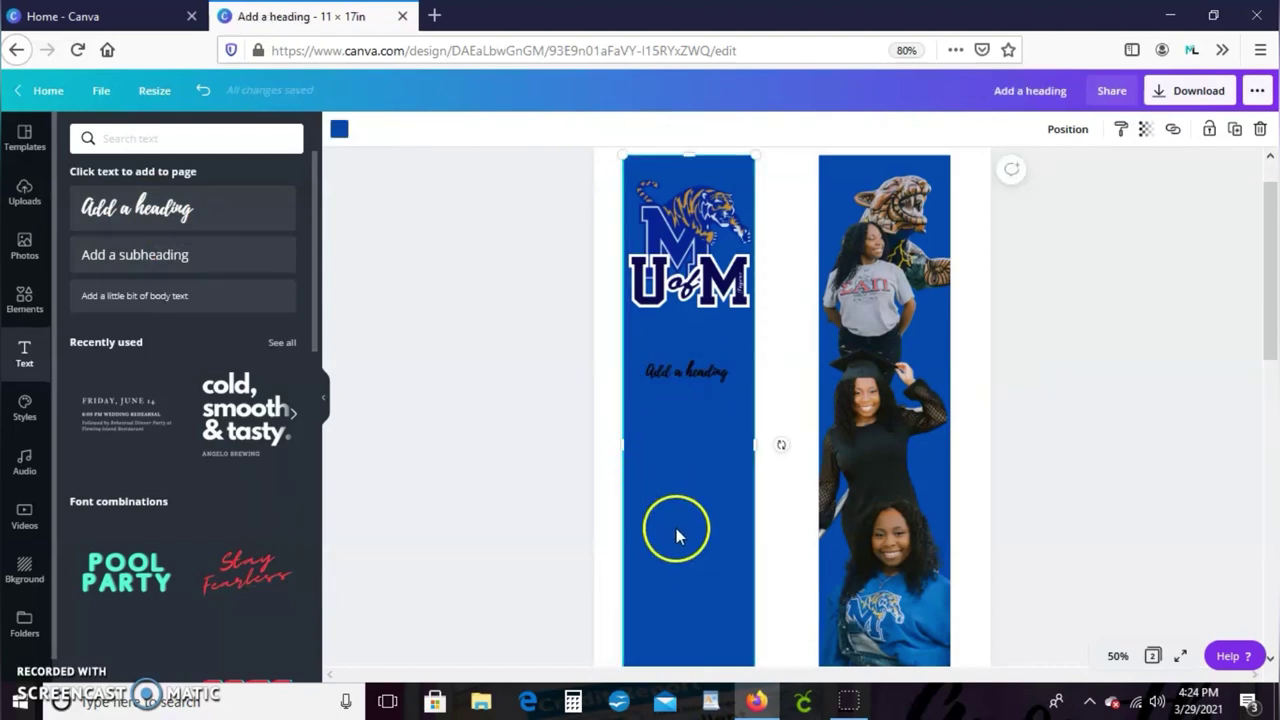
{"action": "key", "text": "t"}
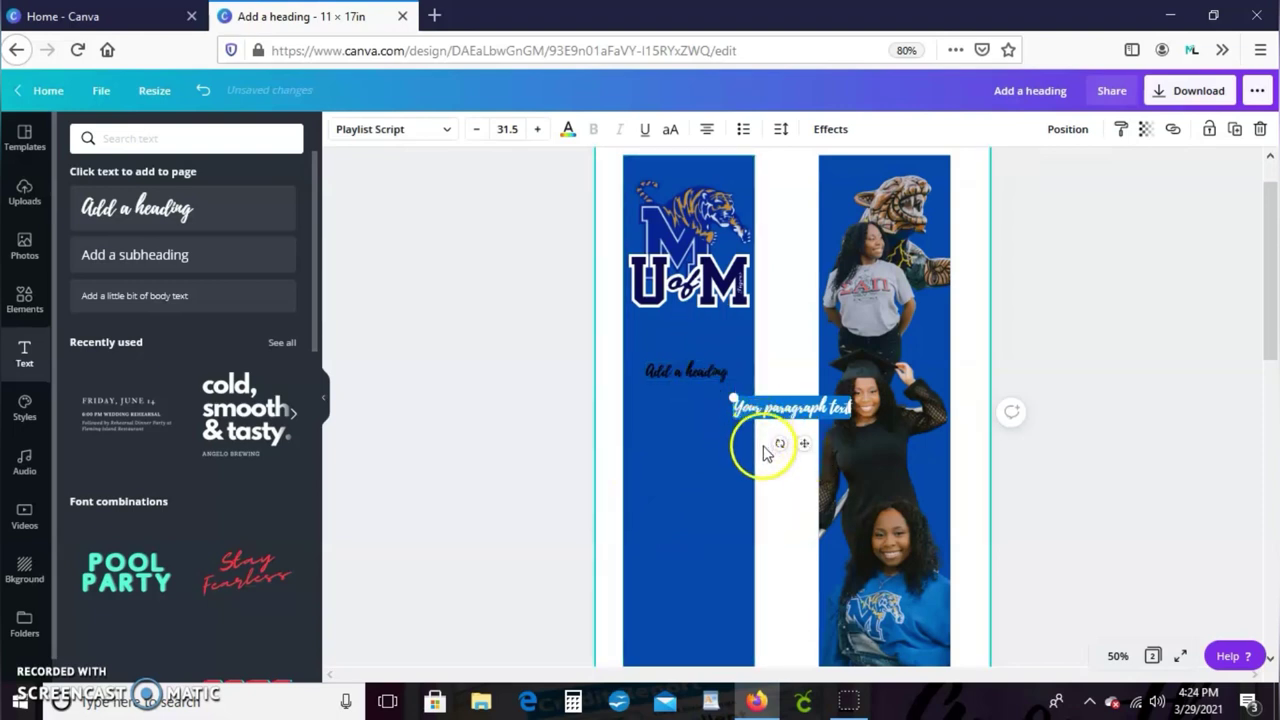
{"action": "key", "text": "BackSpace"}
{"action": "left_click", "coordinate": [691, 376]}
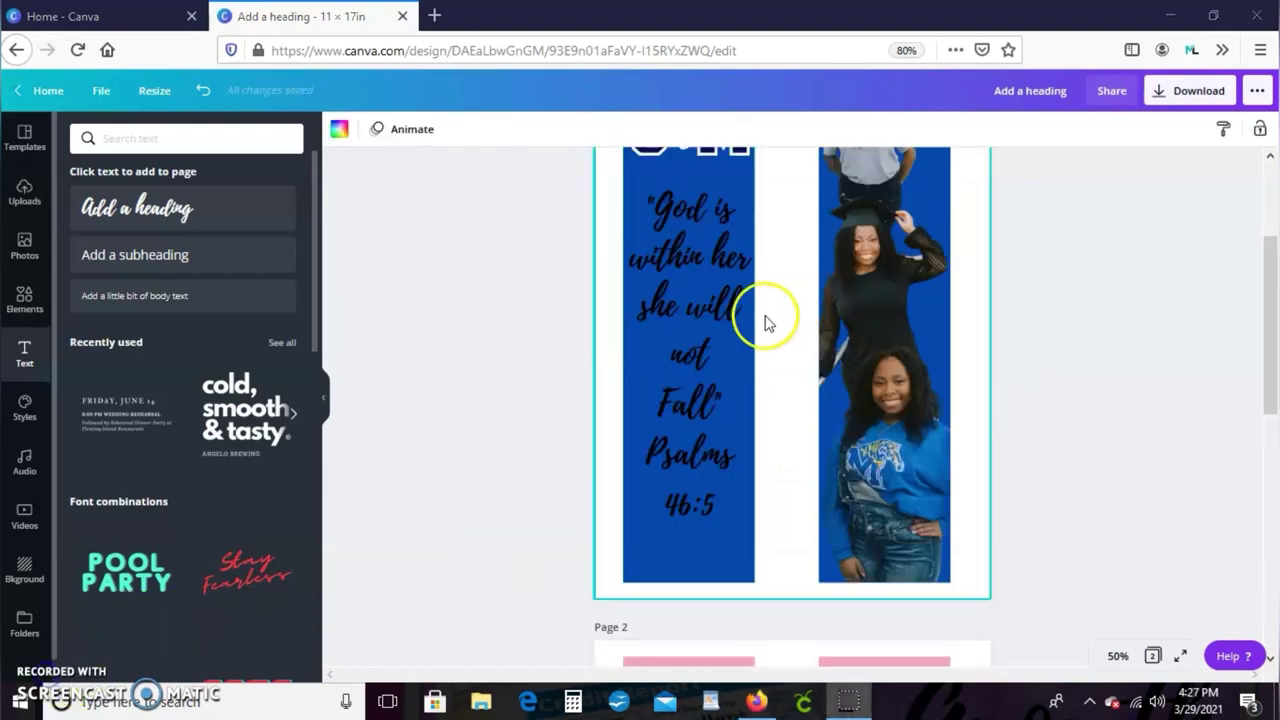
{"action": "scroll", "coordinate": [740, 340], "scroll_direction": "down", "scroll_amount": 1}
{"action": "scroll", "coordinate": [730, 340], "scroll_direction": "up", "scroll_amount": 1}
- Make the Psalms 46:5 verse white with a Neon glow at intensity 18
{"action": "left_click", "coordinate": [712, 325]}
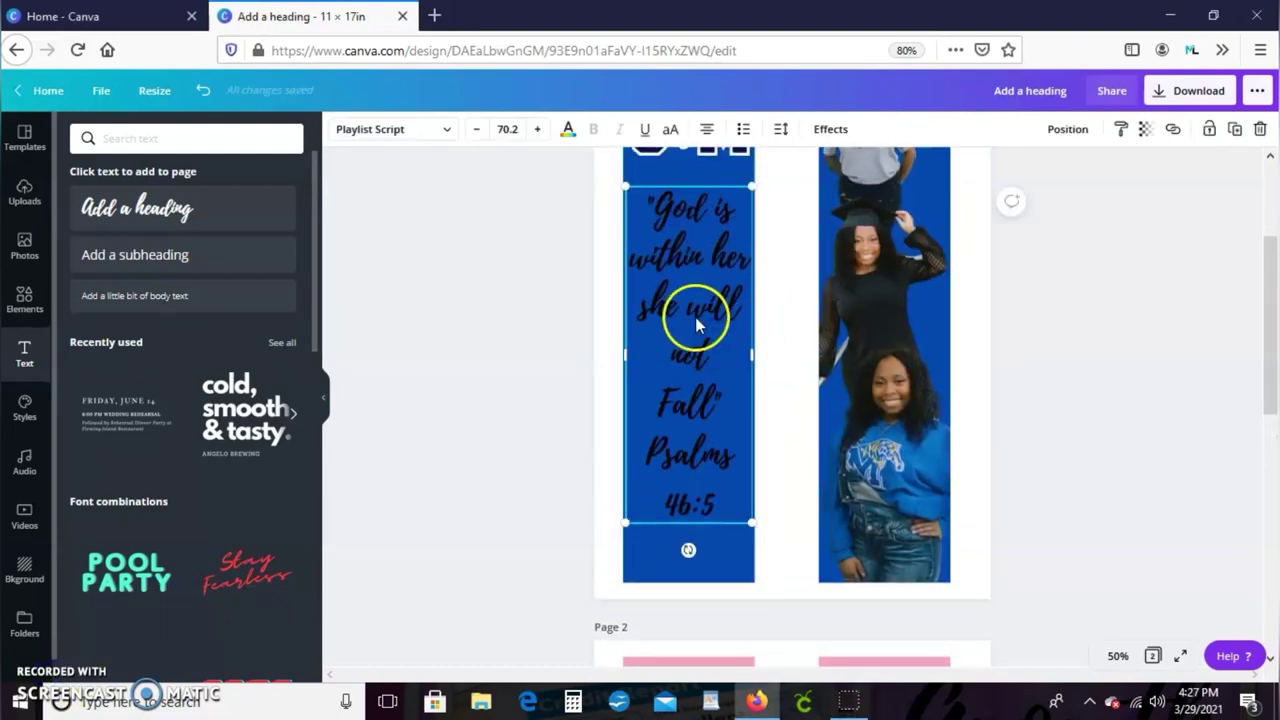
{"action": "left_click", "coordinate": [831, 131]}
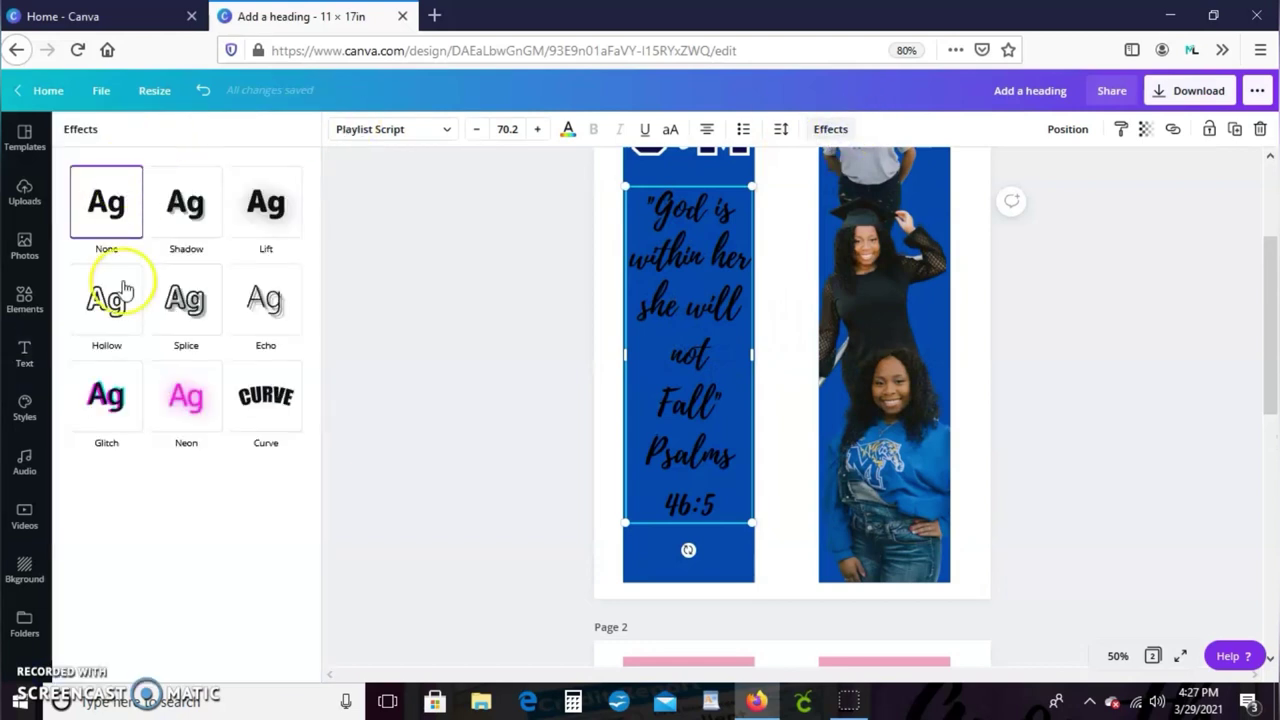
{"action": "left_click", "coordinate": [184, 408]}
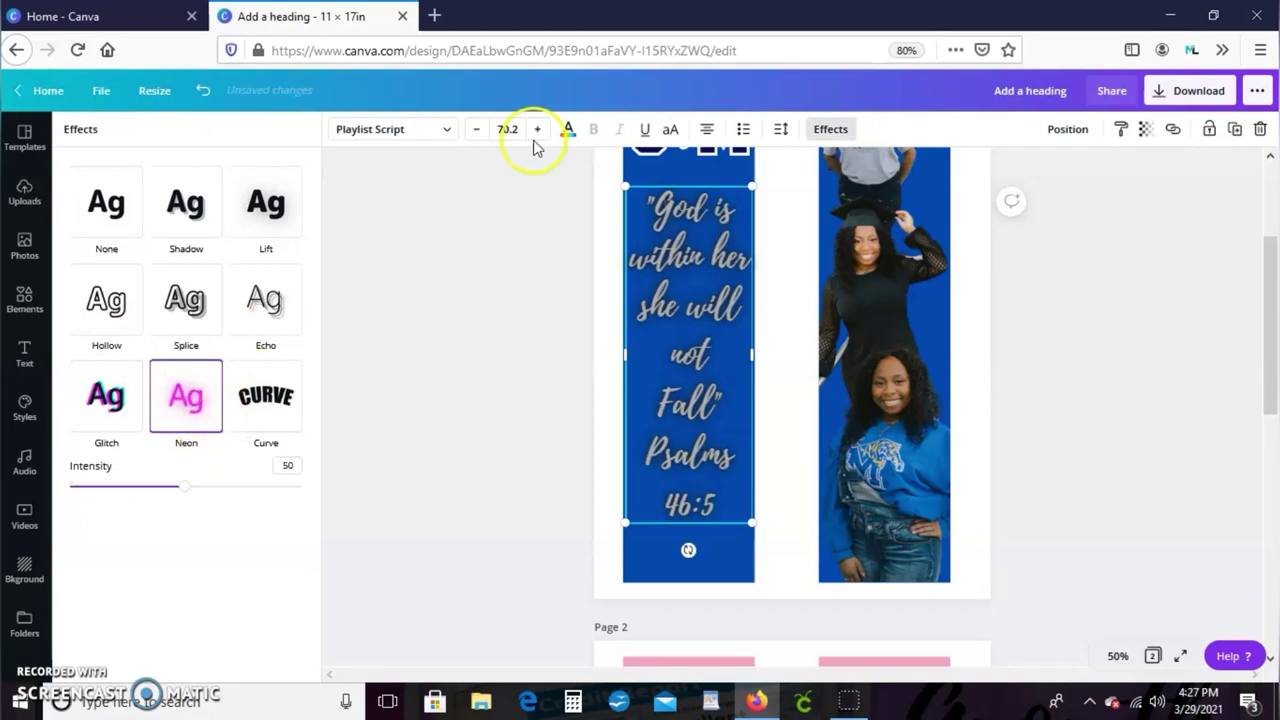
{"action": "left_click", "coordinate": [568, 133]}
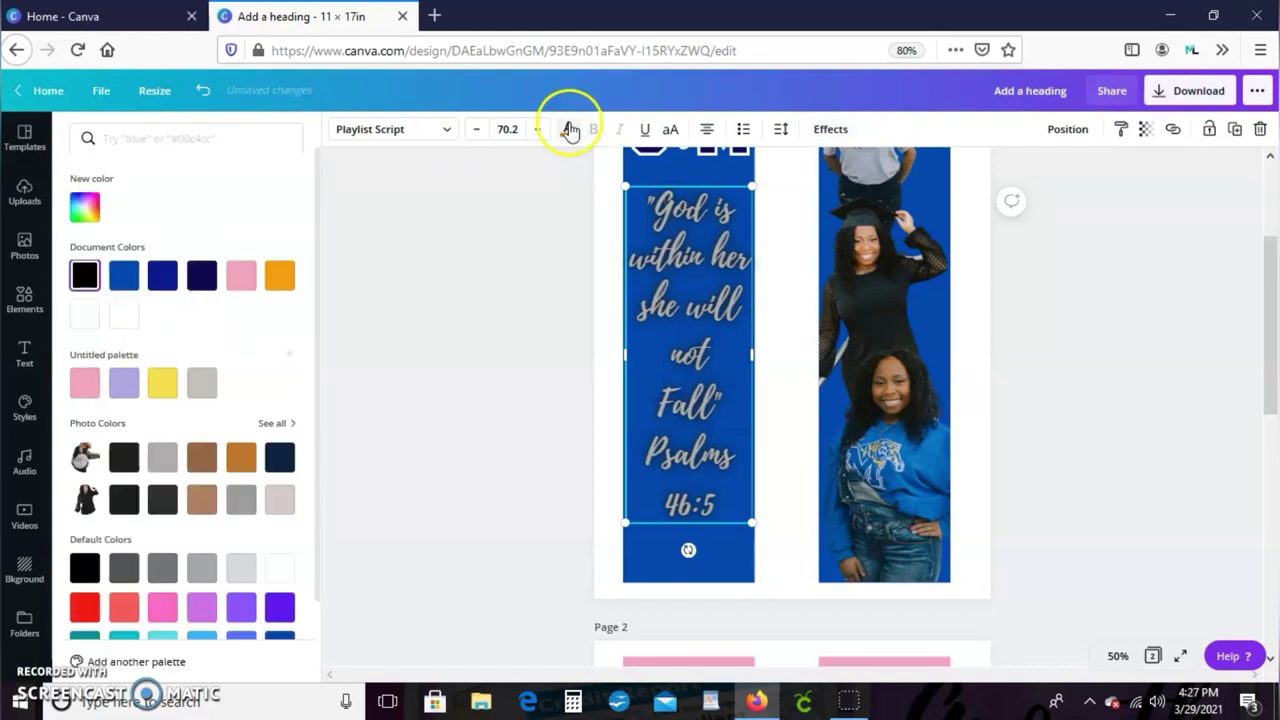
{"action": "left_click", "coordinate": [134, 320]}
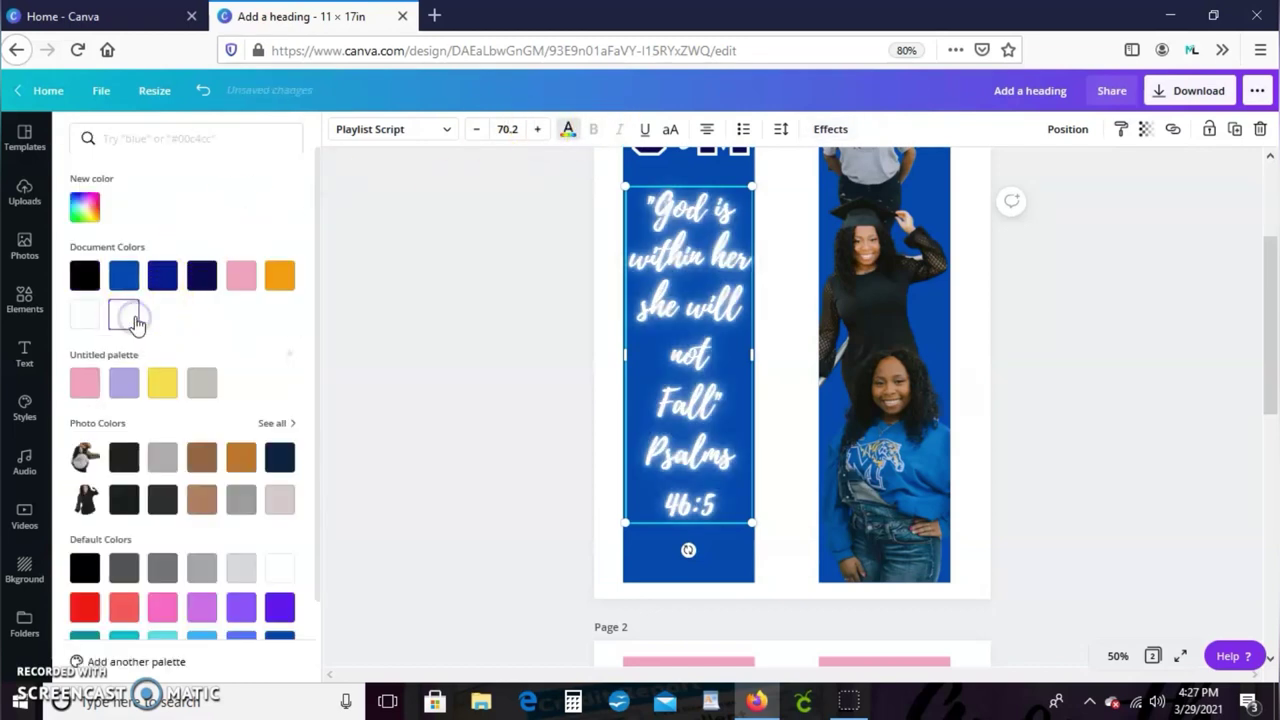
{"action": "left_click", "coordinate": [830, 133]}
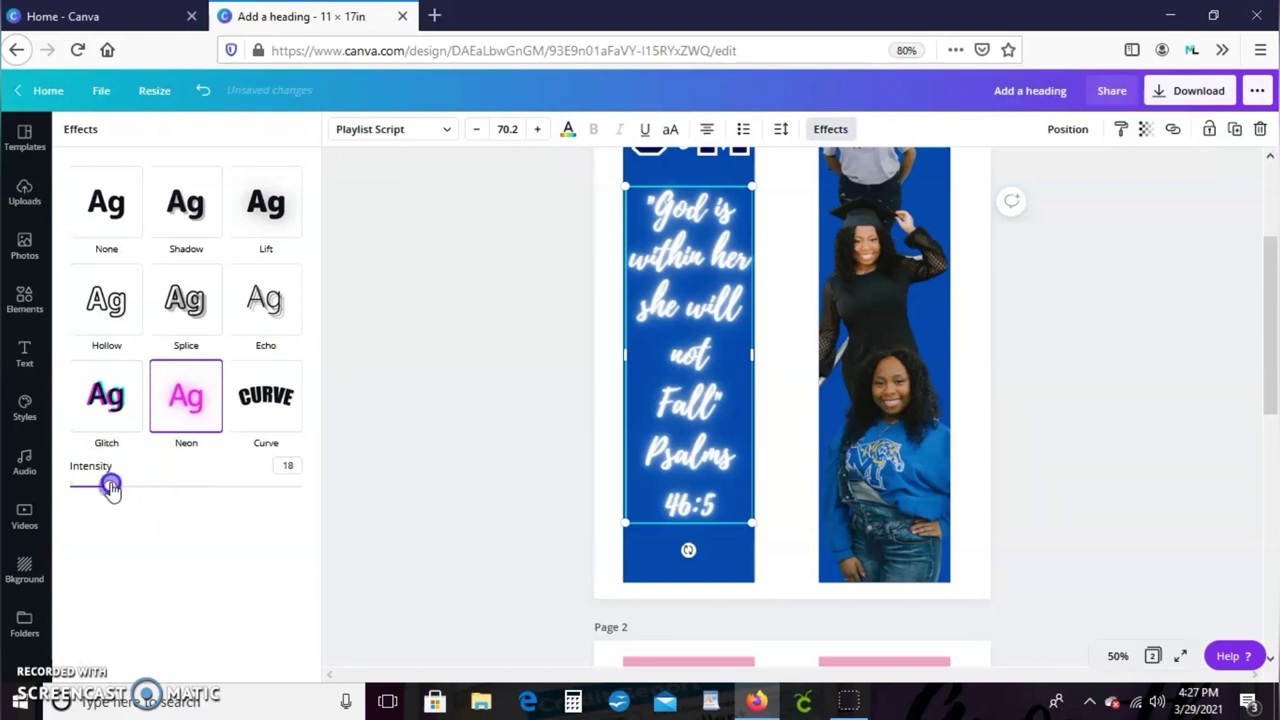
{"action": "left_click", "coordinate": [447, 500]}
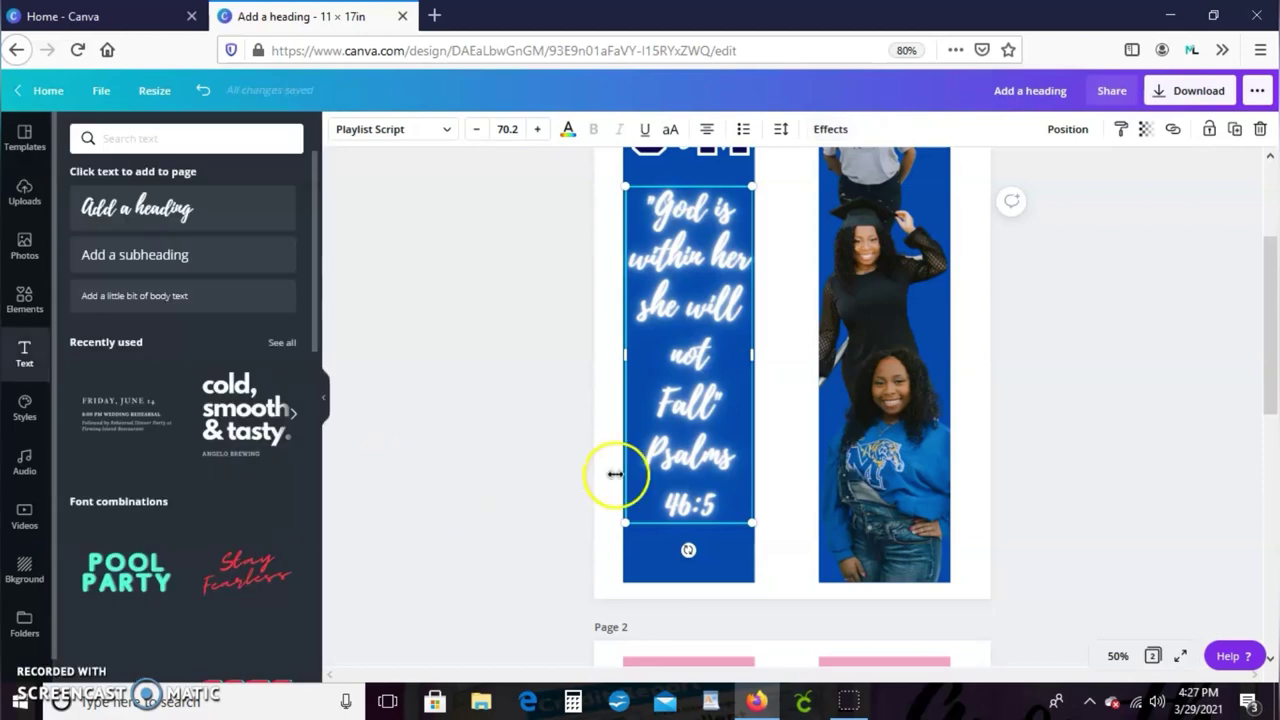
- Turn Page 2's left and right pink strips to the Document Colours blue
{"action": "left_click", "coordinate": [790, 453]}
{"action": "scroll", "coordinate": [790, 458], "scroll_direction": "down", "scroll_amount": 3}
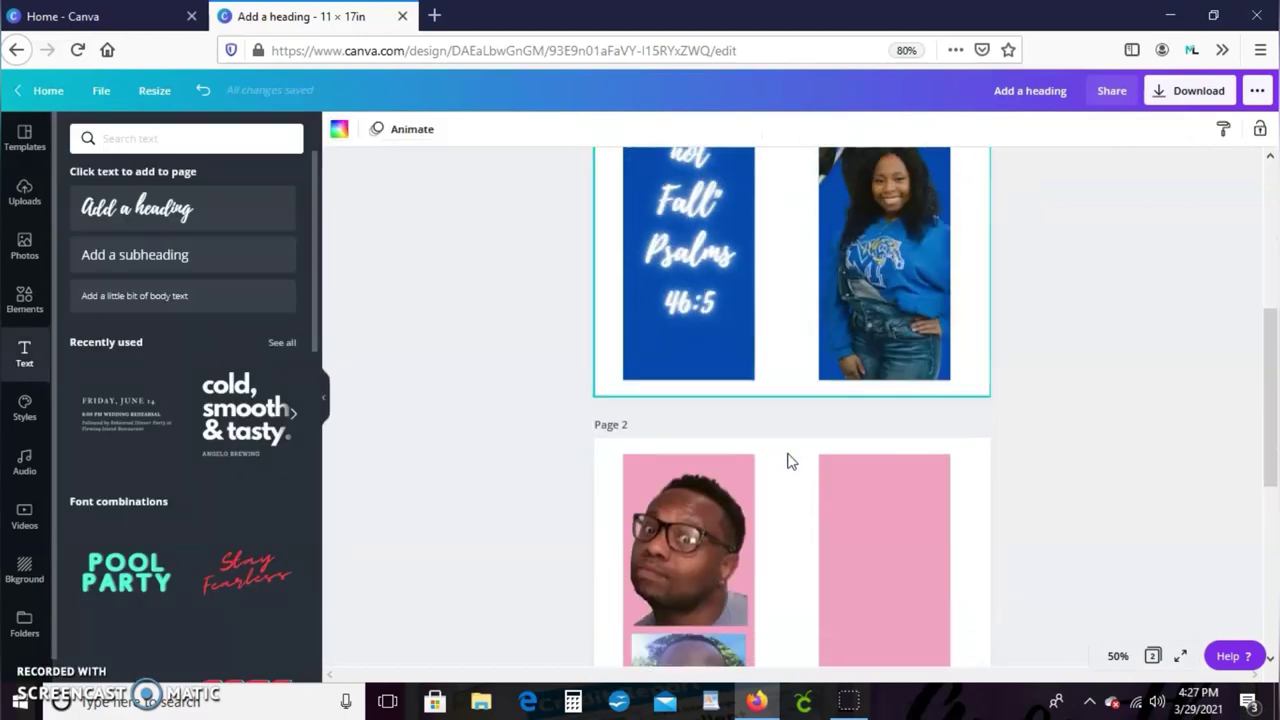
{"action": "scroll", "coordinate": [790, 460], "scroll_direction": "up", "scroll_amount": 5}
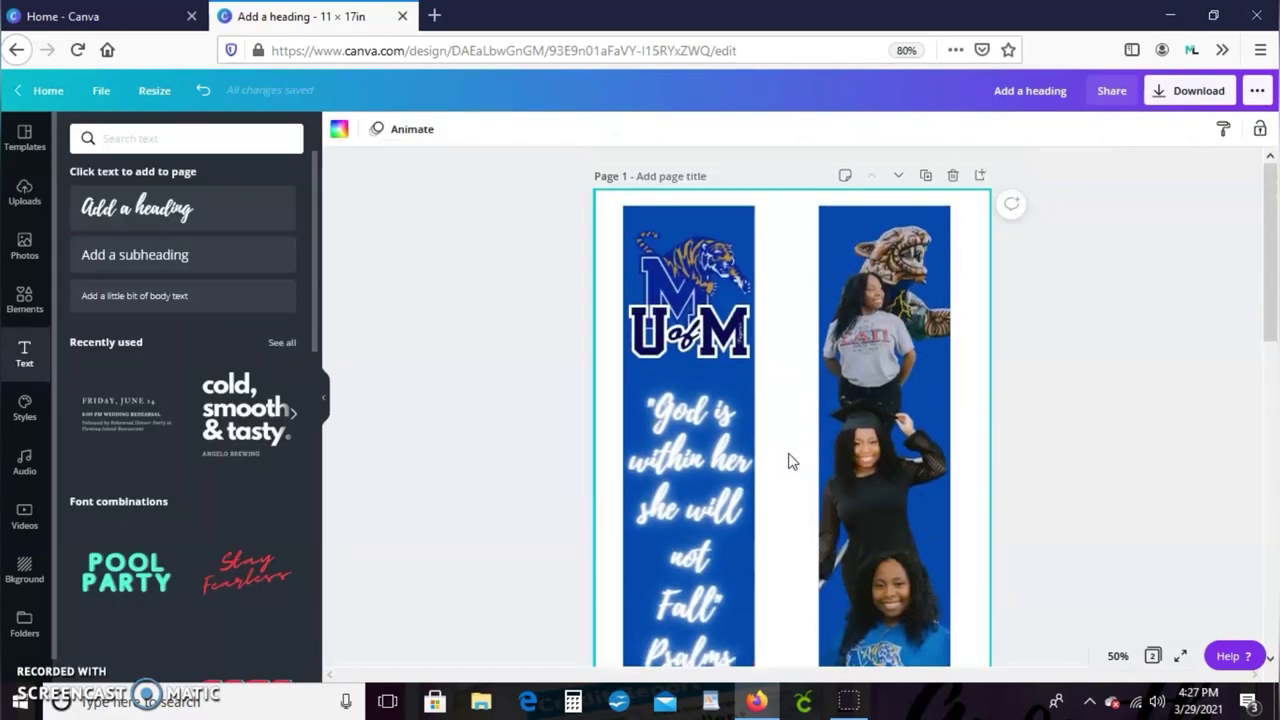
{"action": "scroll", "coordinate": [790, 460], "scroll_direction": "down", "scroll_amount": 2}
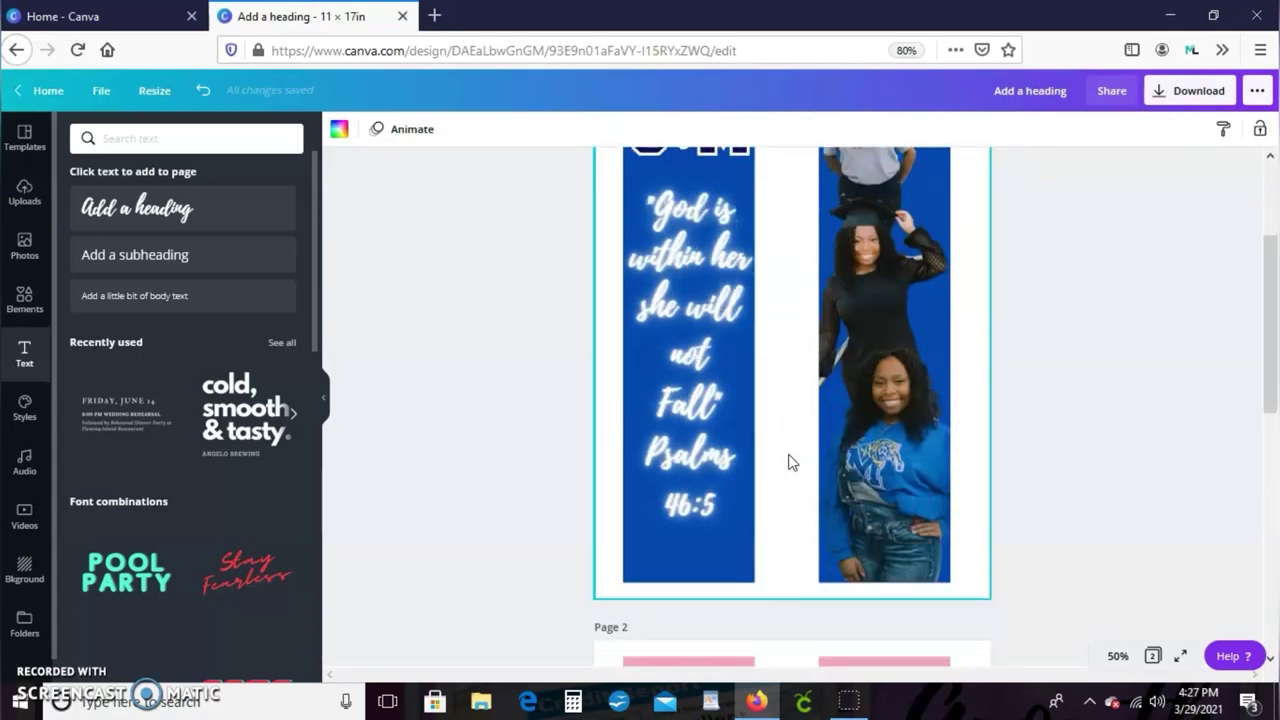
{"action": "scroll", "coordinate": [790, 460], "scroll_direction": "down", "scroll_amount": 3}
{"action": "left_click", "coordinate": [632, 357]}
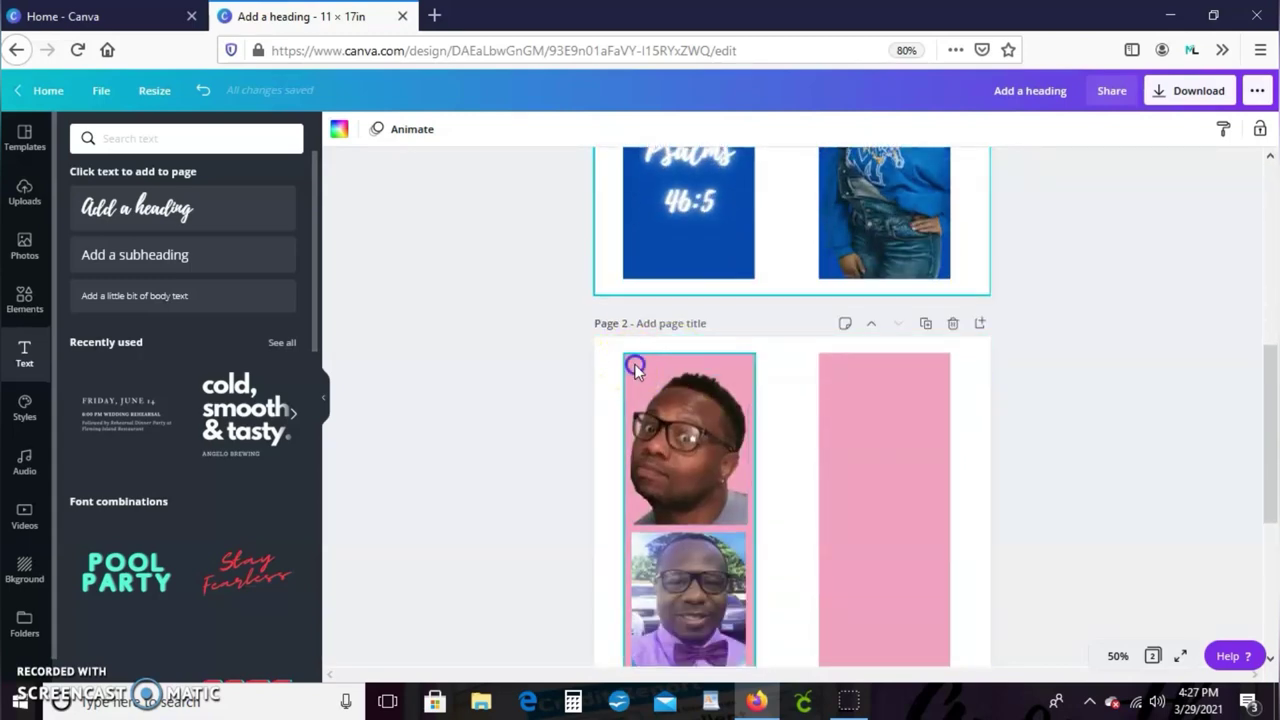
{"action": "left_click", "coordinate": [339, 128]}
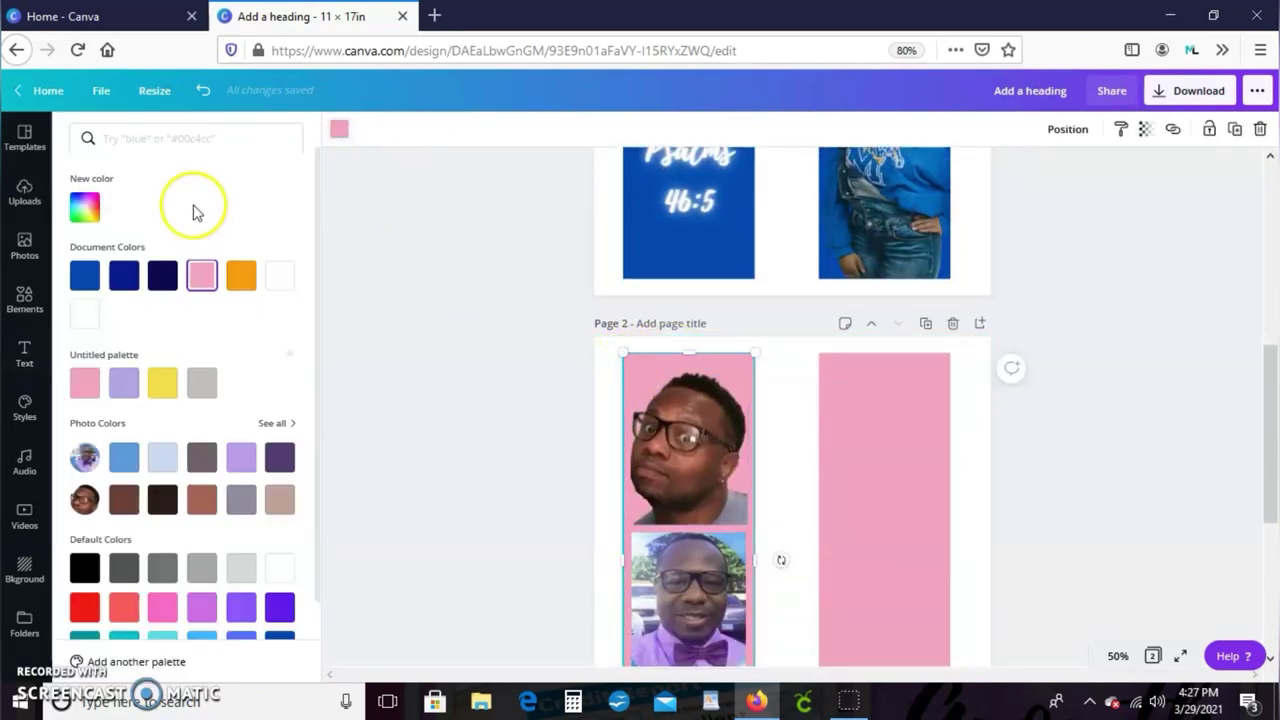
{"action": "left_click", "coordinate": [84, 275]}
{"action": "left_click", "coordinate": [858, 462]}
{"action": "left_click", "coordinate": [88, 278]}
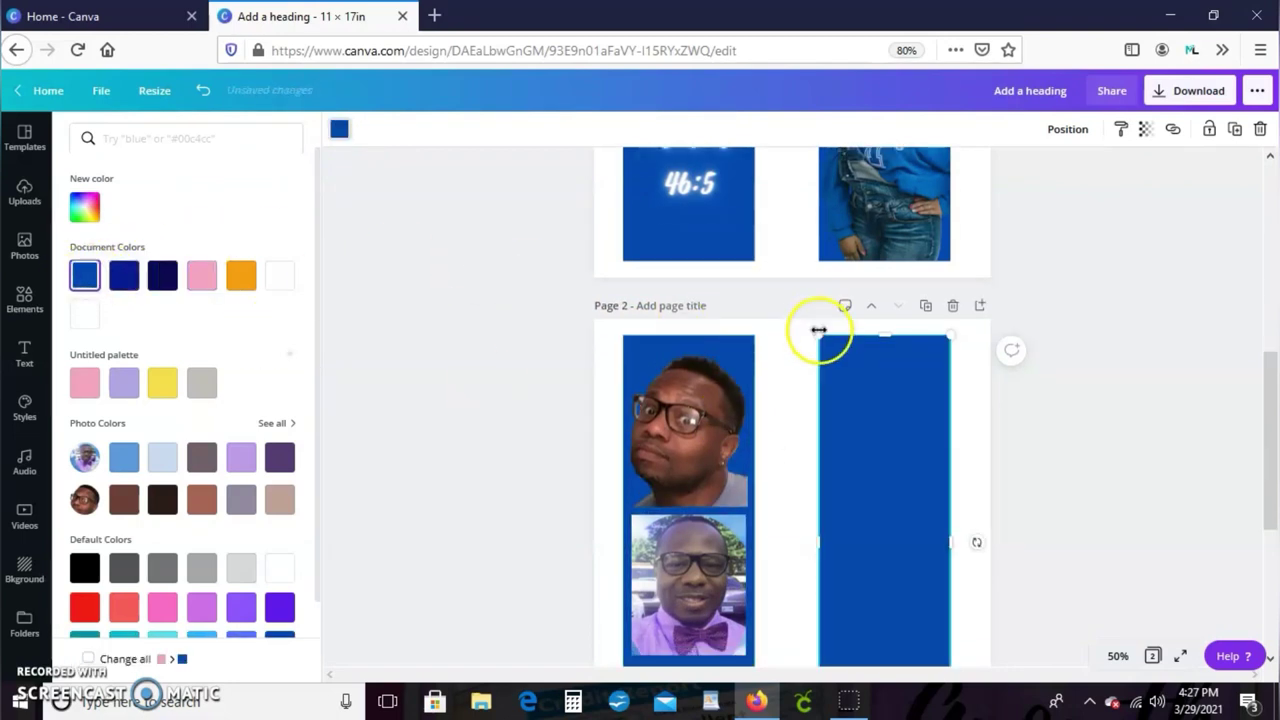
- Recolour both pink triangle tips on Page 2 the same blue
{"action": "scroll", "coordinate": [817, 334], "scroll_direction": "down", "scroll_amount": 4}
{"action": "left_click", "coordinate": [686, 476]}
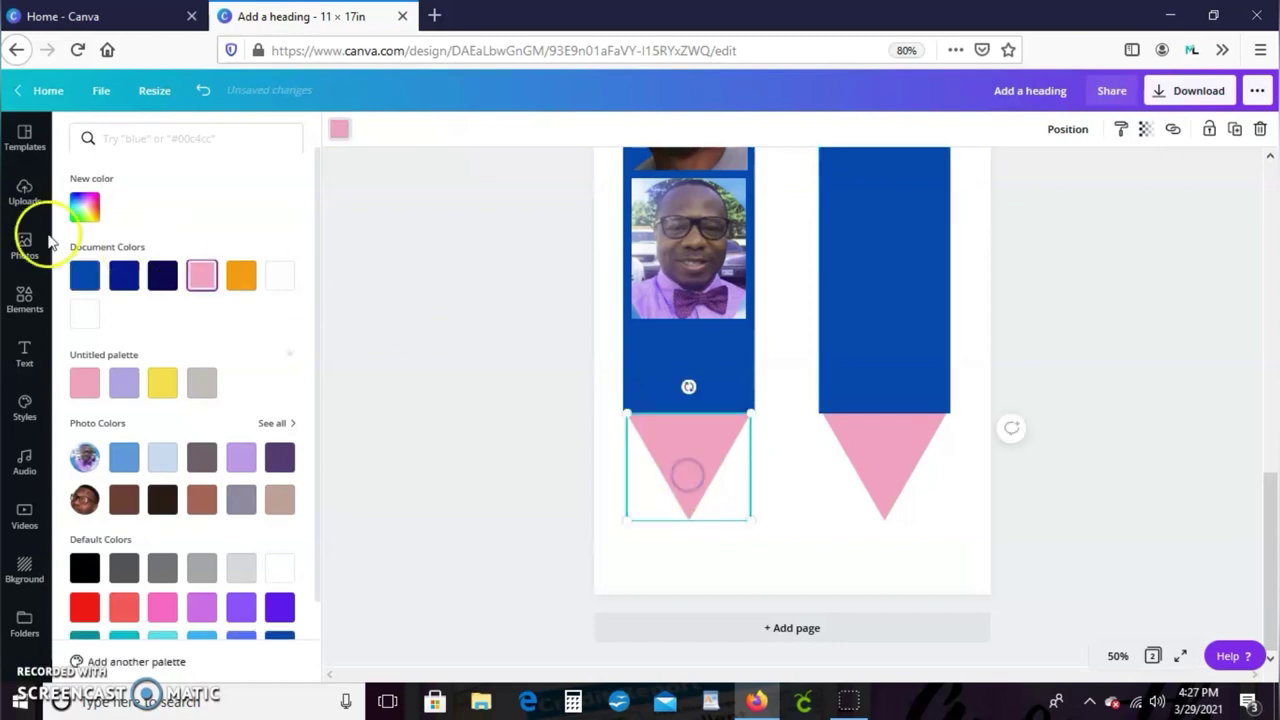
{"action": "left_click", "coordinate": [80, 279]}
{"action": "left_click", "coordinate": [911, 425]}
{"action": "left_click", "coordinate": [85, 278]}
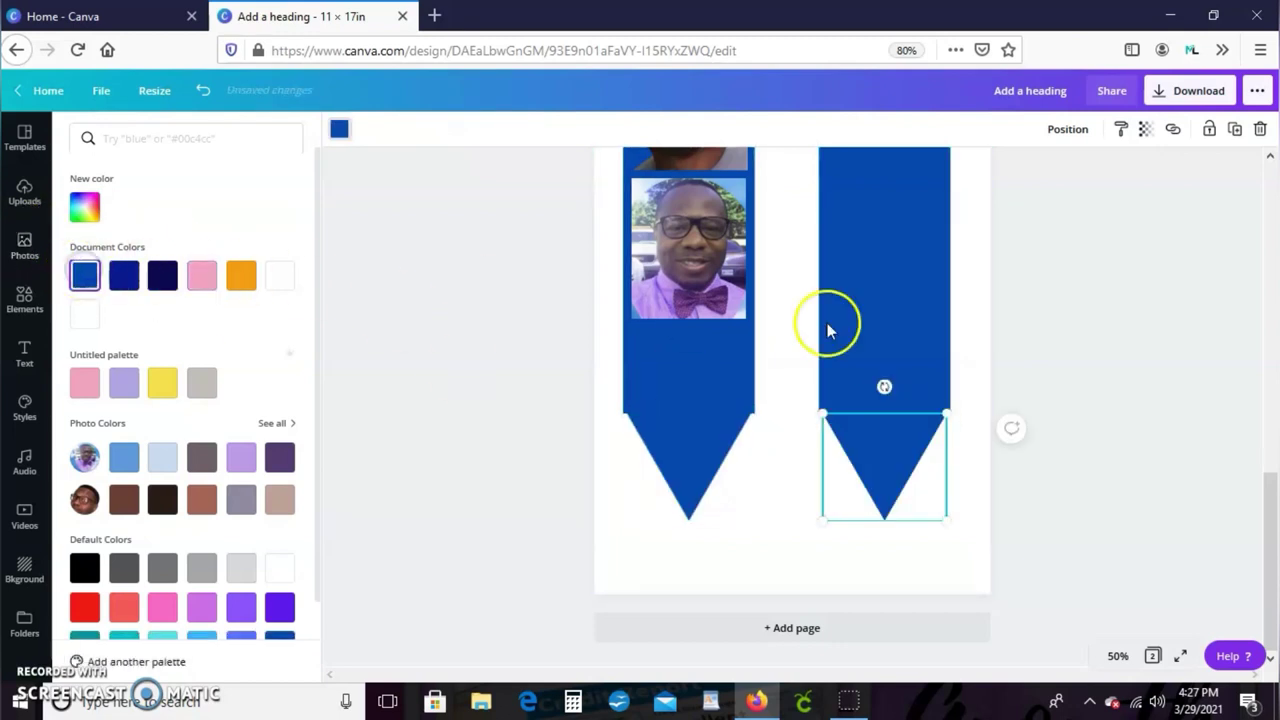
{"action": "scroll", "coordinate": [939, 331], "scroll_direction": "up", "scroll_amount": 5}
- Zoom out to 25% to see both pages
{"action": "scroll", "coordinate": [964, 340], "scroll_direction": "up", "scroll_amount": 5}
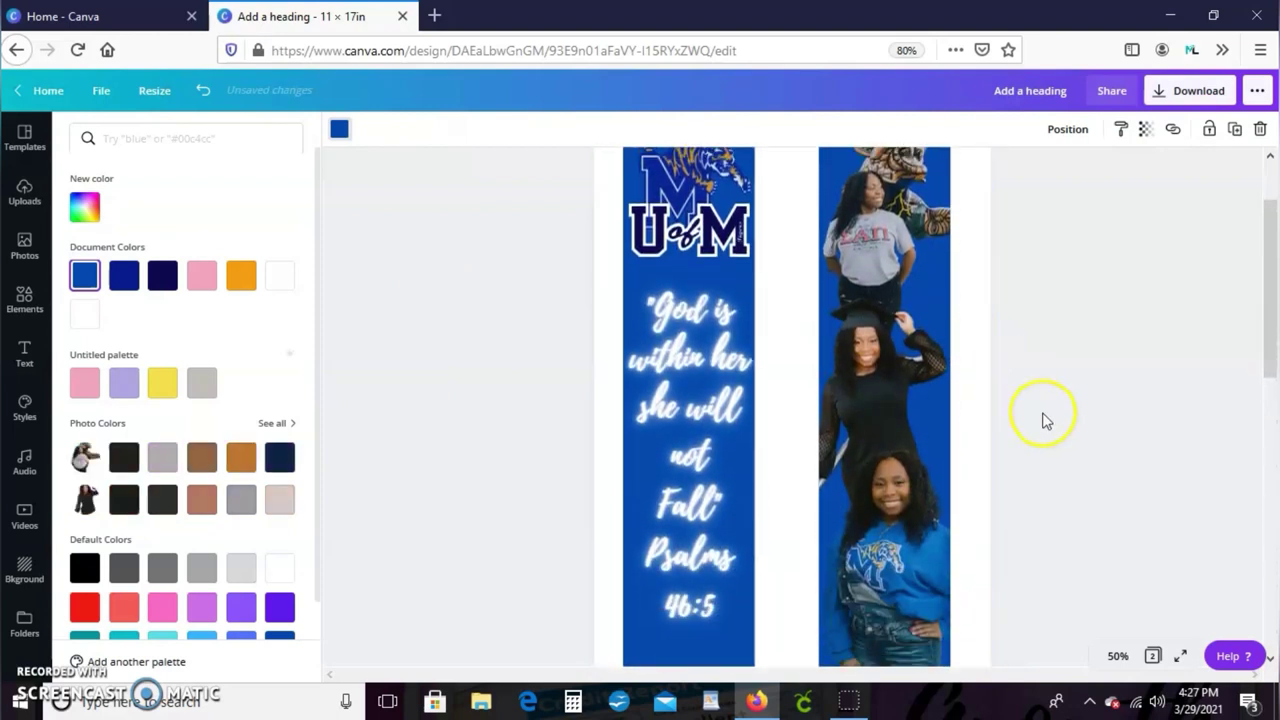
{"action": "left_click", "coordinate": [1118, 657]}
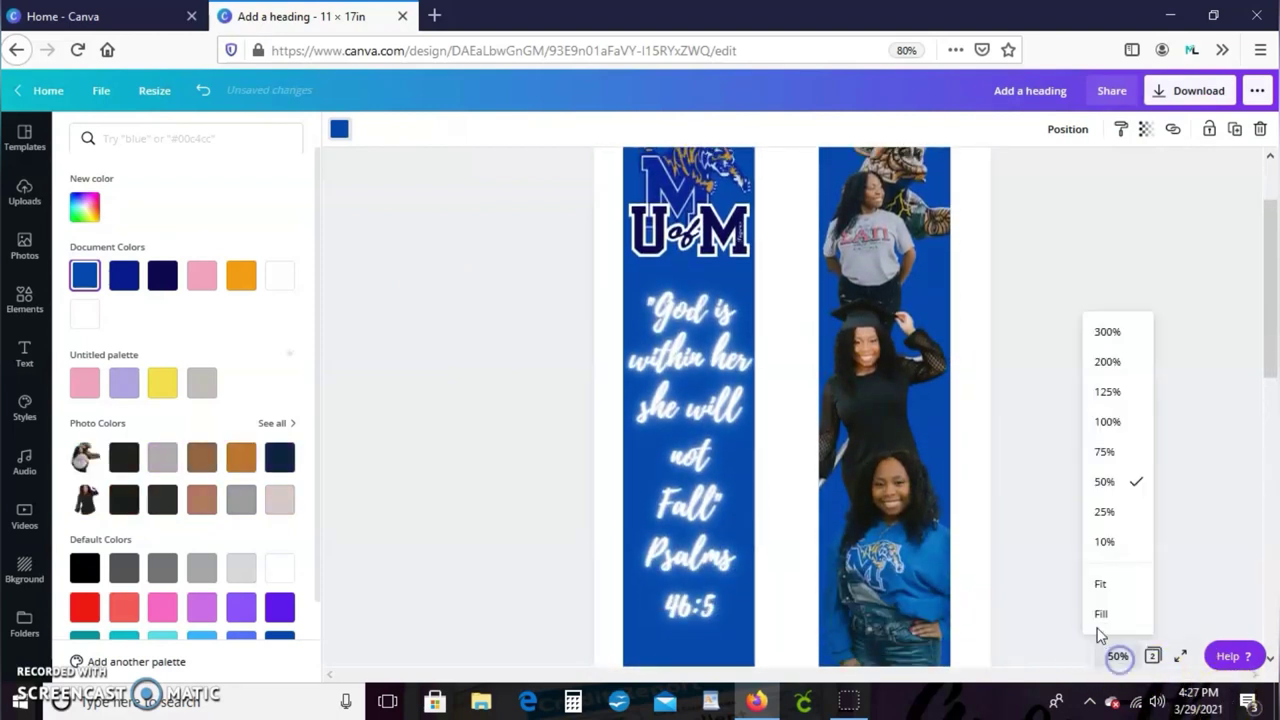
{"action": "left_click", "coordinate": [1115, 519]}
{"action": "scroll", "coordinate": [923, 477], "scroll_direction": "down", "scroll_amount": 4}
{"action": "scroll", "coordinate": [972, 494], "scroll_direction": "up", "scroll_amount": 2}
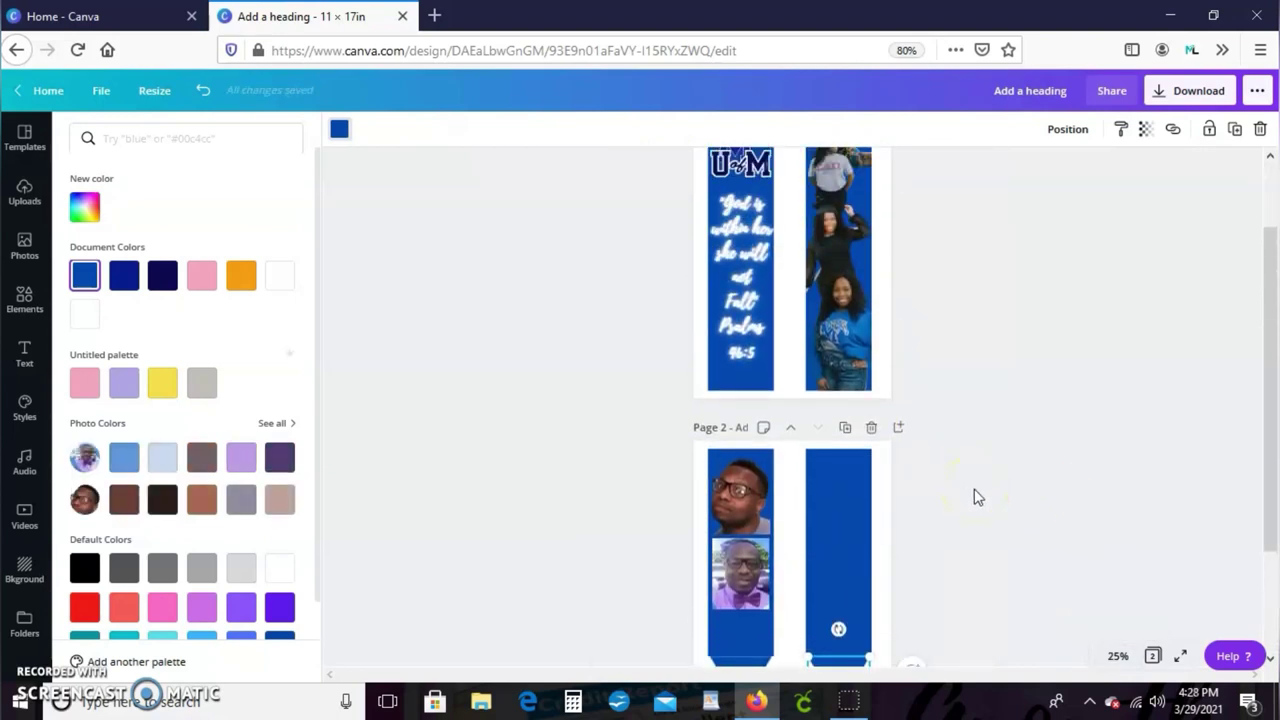
{"action": "scroll", "coordinate": [865, 410], "scroll_direction": "up", "scroll_amount": 1}
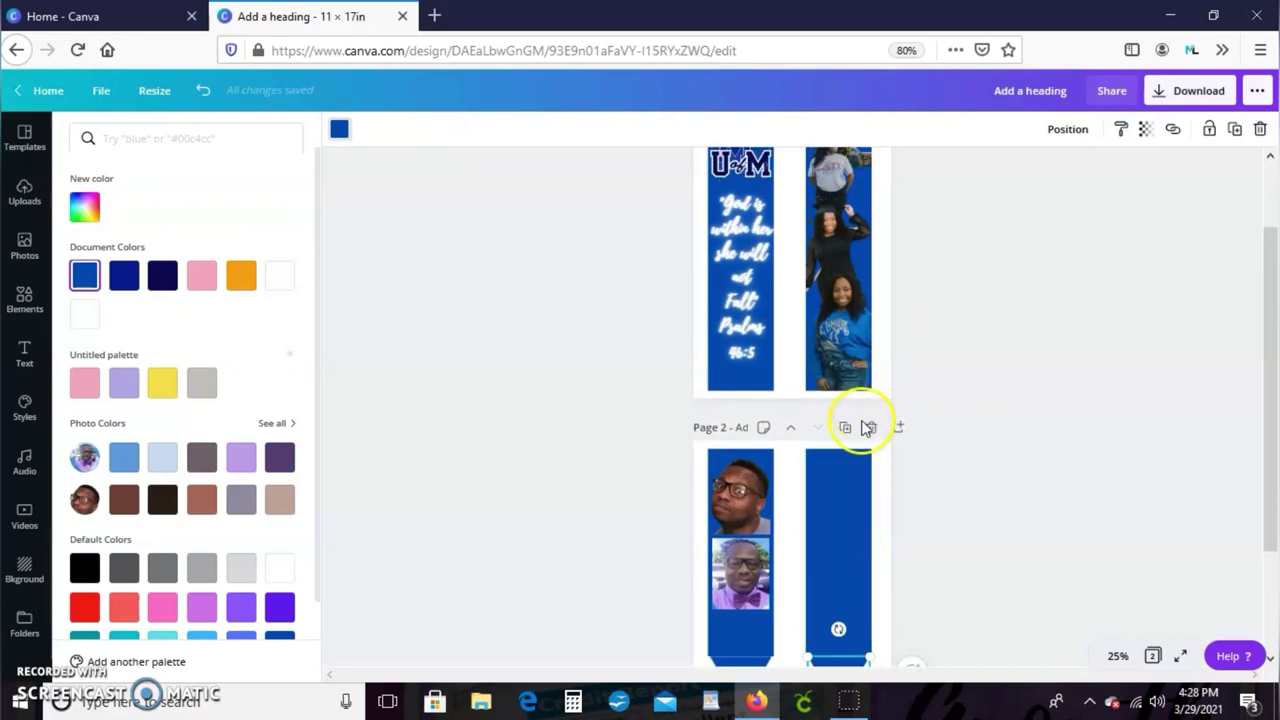
{"action": "scroll", "coordinate": [868, 442], "scroll_direction": "up", "scroll_amount": 2}
{"action": "scroll", "coordinate": [877, 449], "scroll_direction": "down", "scroll_amount": 4}
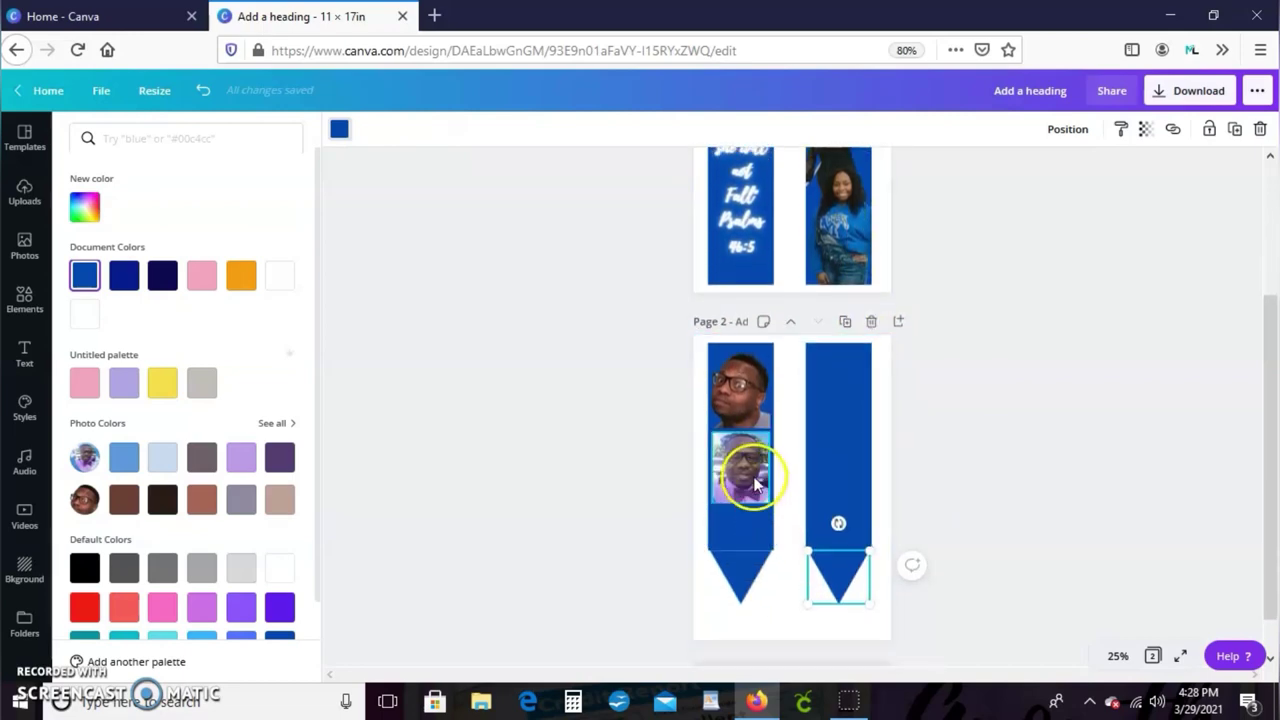
- Browse Uploads for the 'in loving memory' lettering graphic
{"action": "left_click", "coordinate": [15, 185]}
{"action": "scroll", "coordinate": [271, 414], "scroll_direction": "down", "scroll_amount": 8}
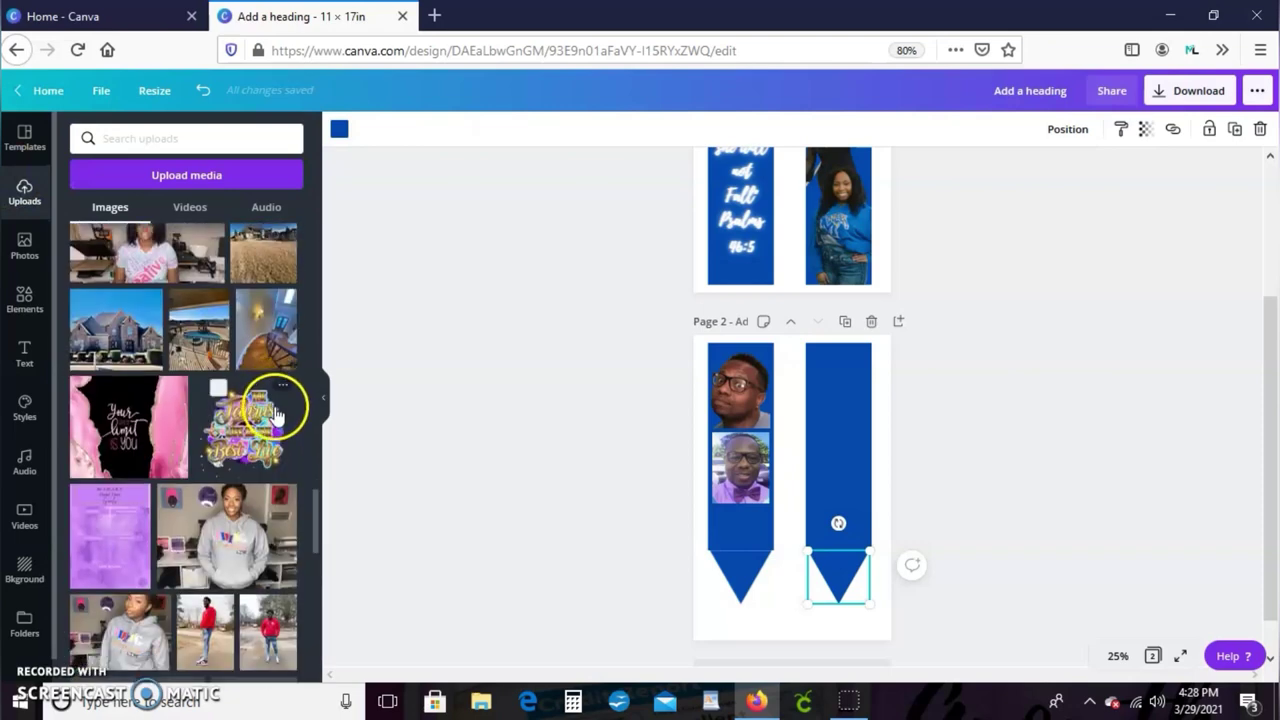
{"action": "scroll", "coordinate": [276, 415], "scroll_direction": "down", "scroll_amount": 4}
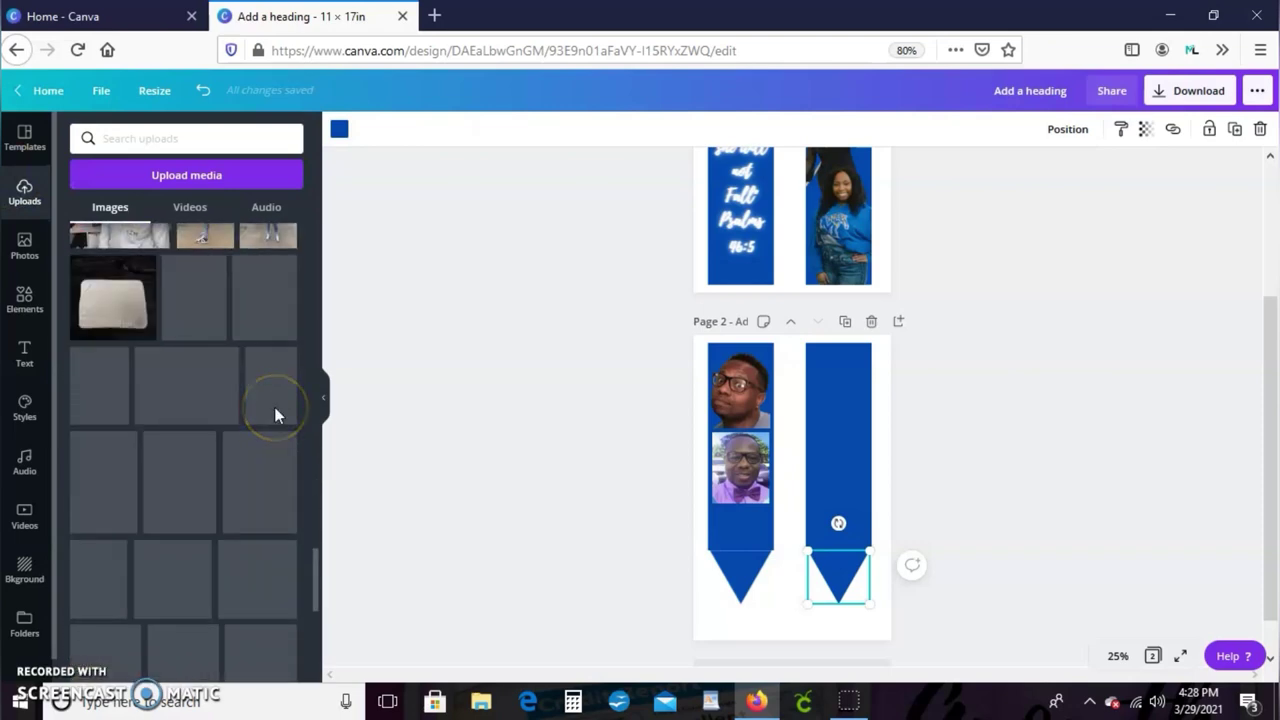
{"action": "scroll", "coordinate": [266, 386], "scroll_direction": "down", "scroll_amount": 4}
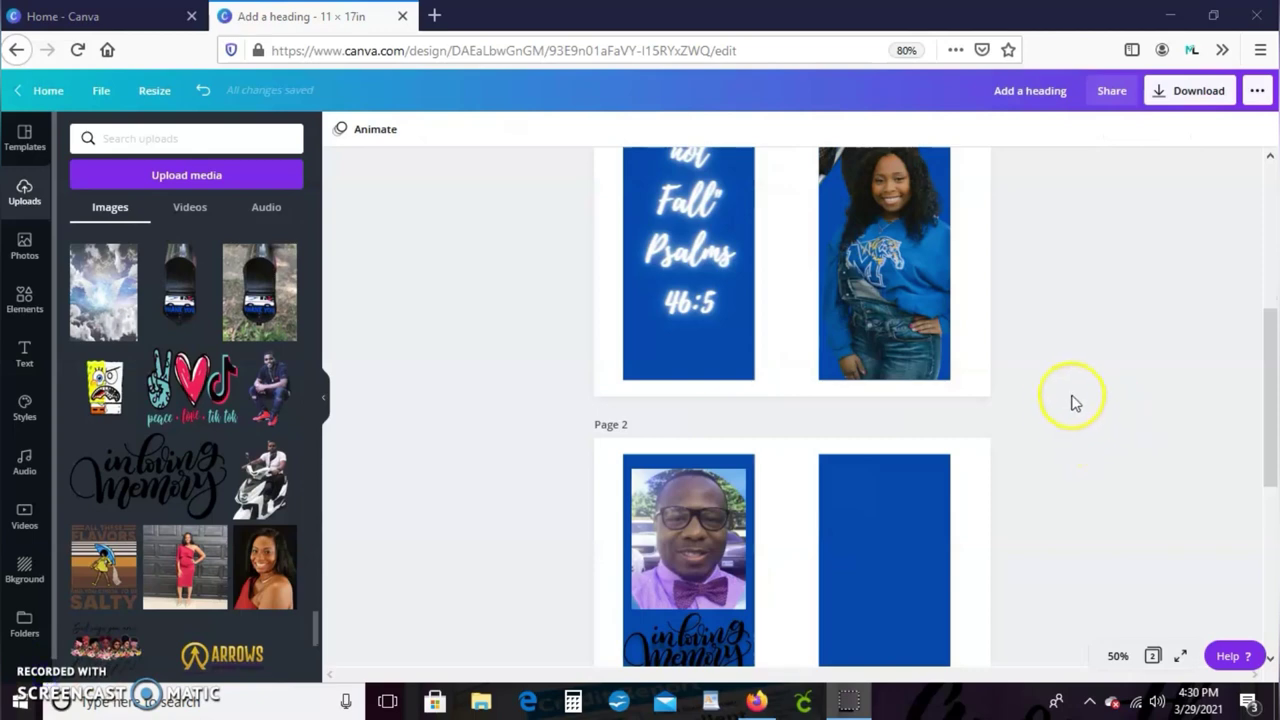
{"action": "scroll", "coordinate": [1073, 400], "scroll_direction": "down", "scroll_amount": 3}
{"action": "scroll", "coordinate": [1080, 394], "scroll_direction": "up", "scroll_amount": 5}
{"action": "scroll", "coordinate": [1128, 405], "scroll_direction": "down", "scroll_amount": 6}
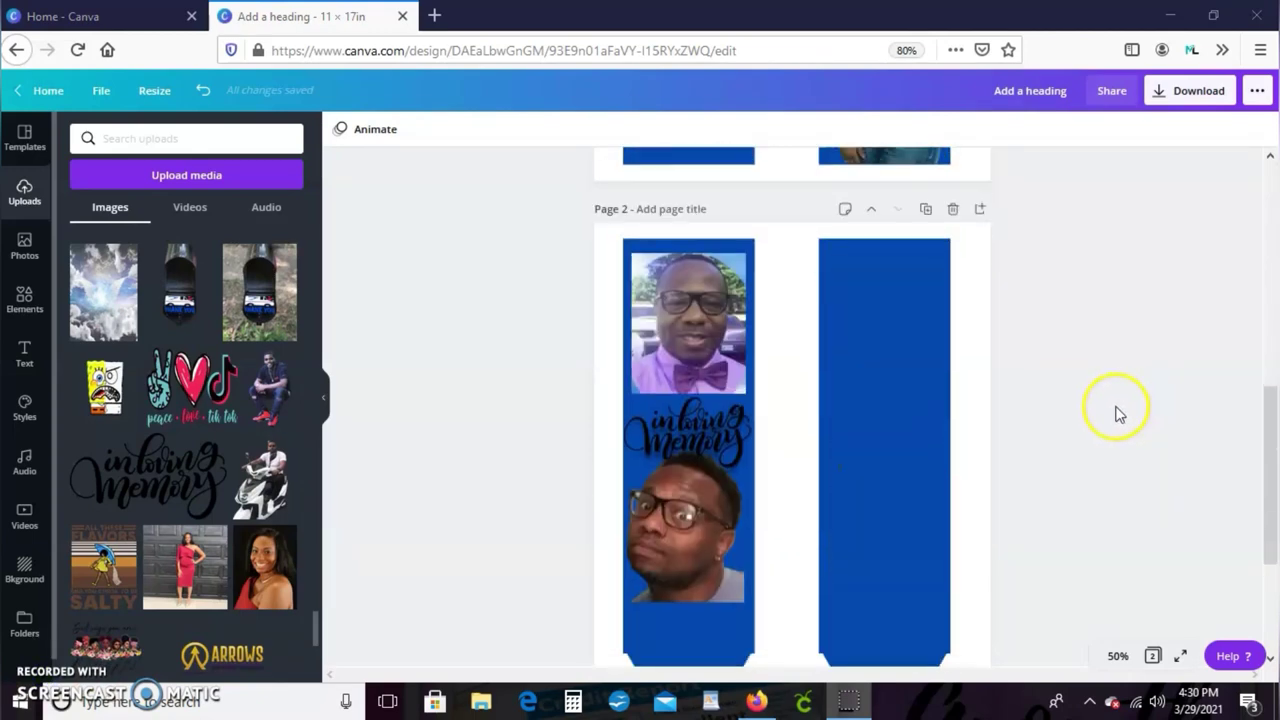
- Search Elements for 'number' and bring up the number frames results
{"action": "left_click", "coordinate": [10, 305]}
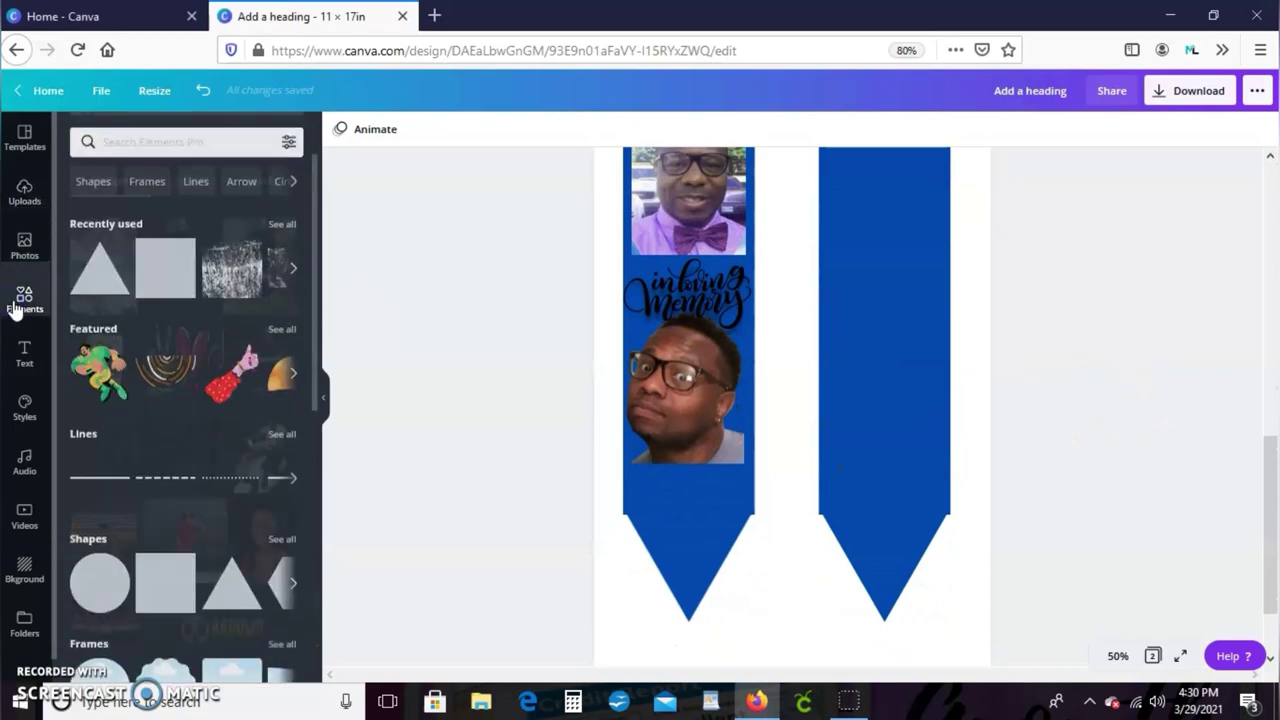
{"action": "scroll", "coordinate": [183, 380], "scroll_direction": "down", "scroll_amount": 4}
{"action": "scroll", "coordinate": [201, 324], "scroll_direction": "up", "scroll_amount": 4}
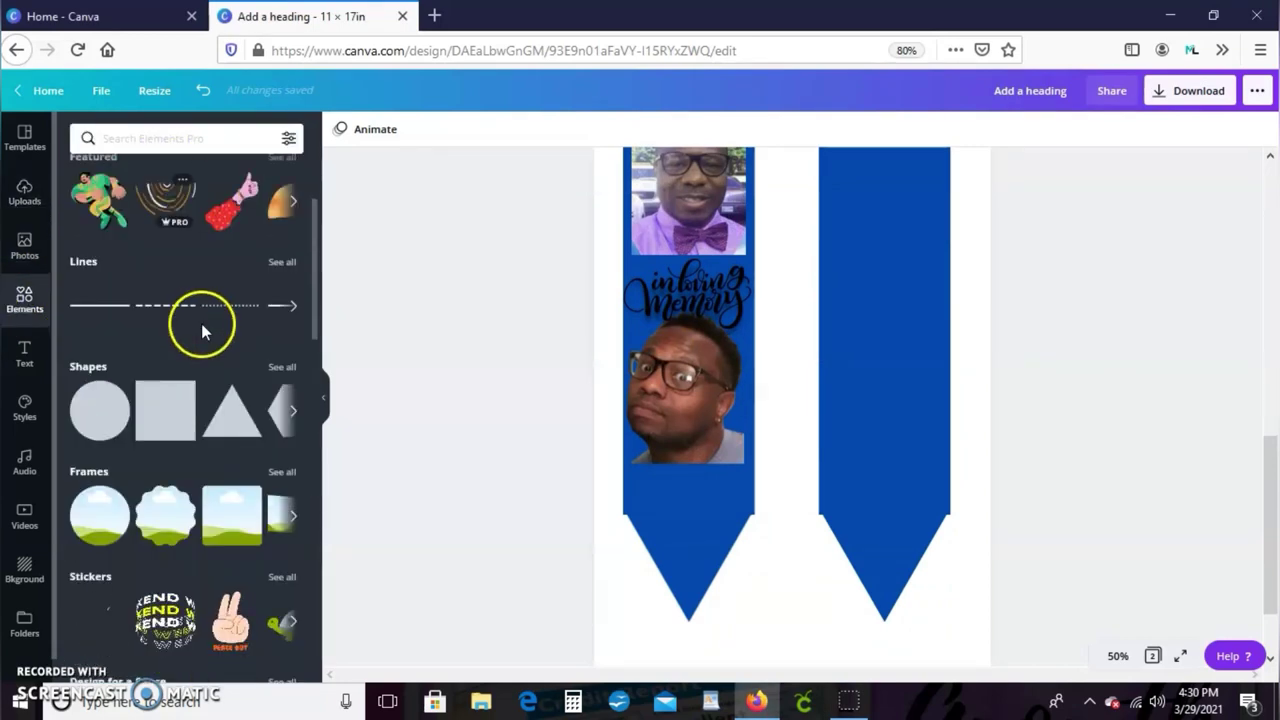
{"action": "left_click", "coordinate": [161, 137]}
{"action": "type", "text": "number"}
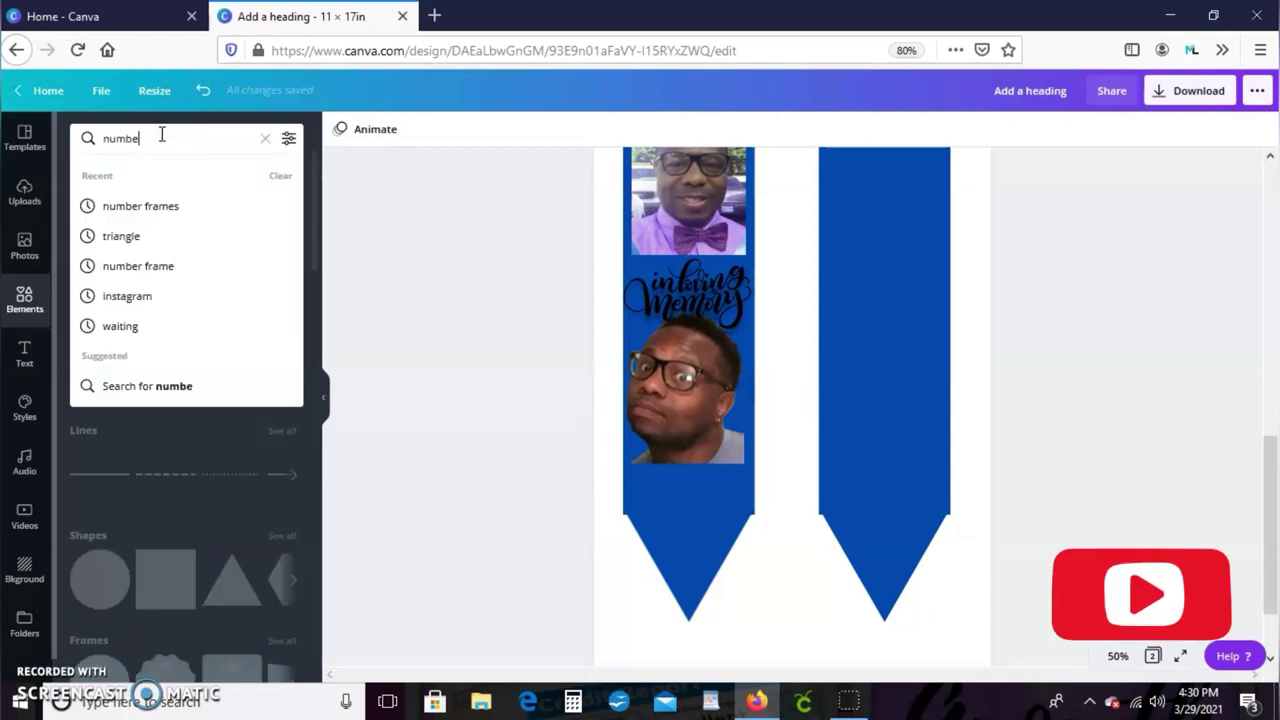
{"action": "left_click", "coordinate": [170, 212]}
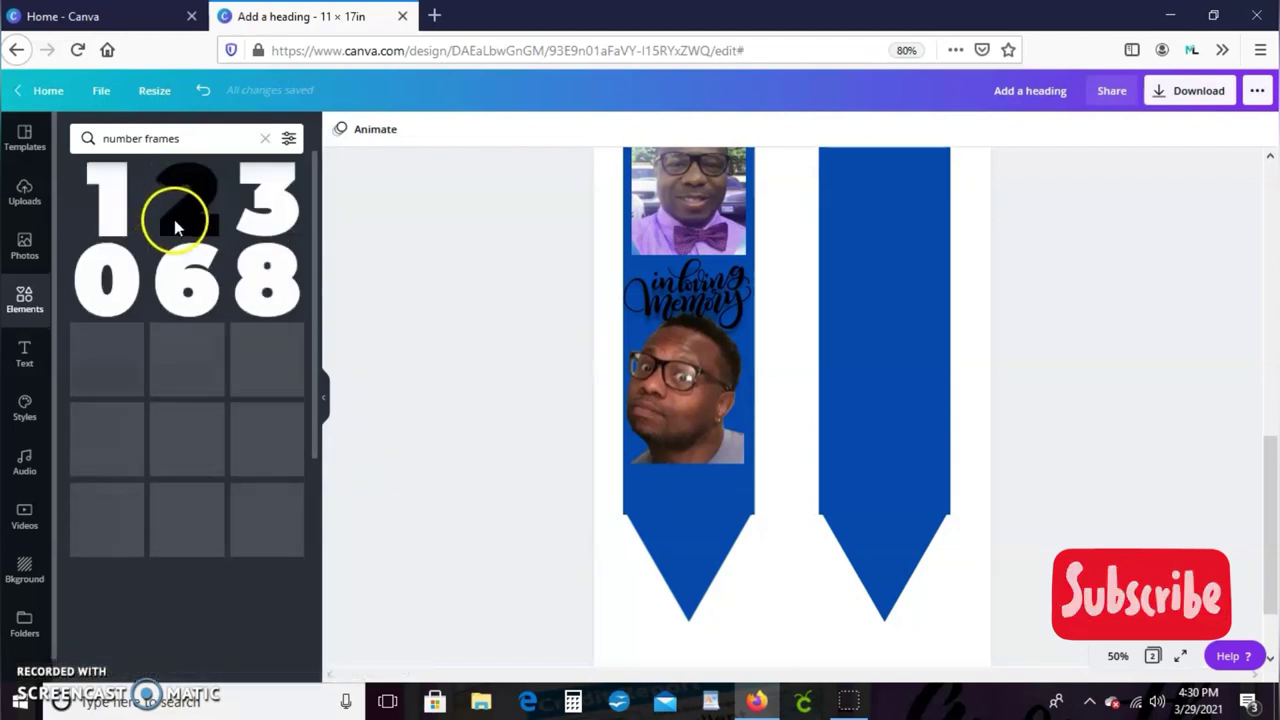
- Place a number frame on Page 2's right stole and shrink it to about 1.5 × 2.5 in
{"action": "scroll", "coordinate": [255, 335], "scroll_direction": "down", "scroll_amount": 2}
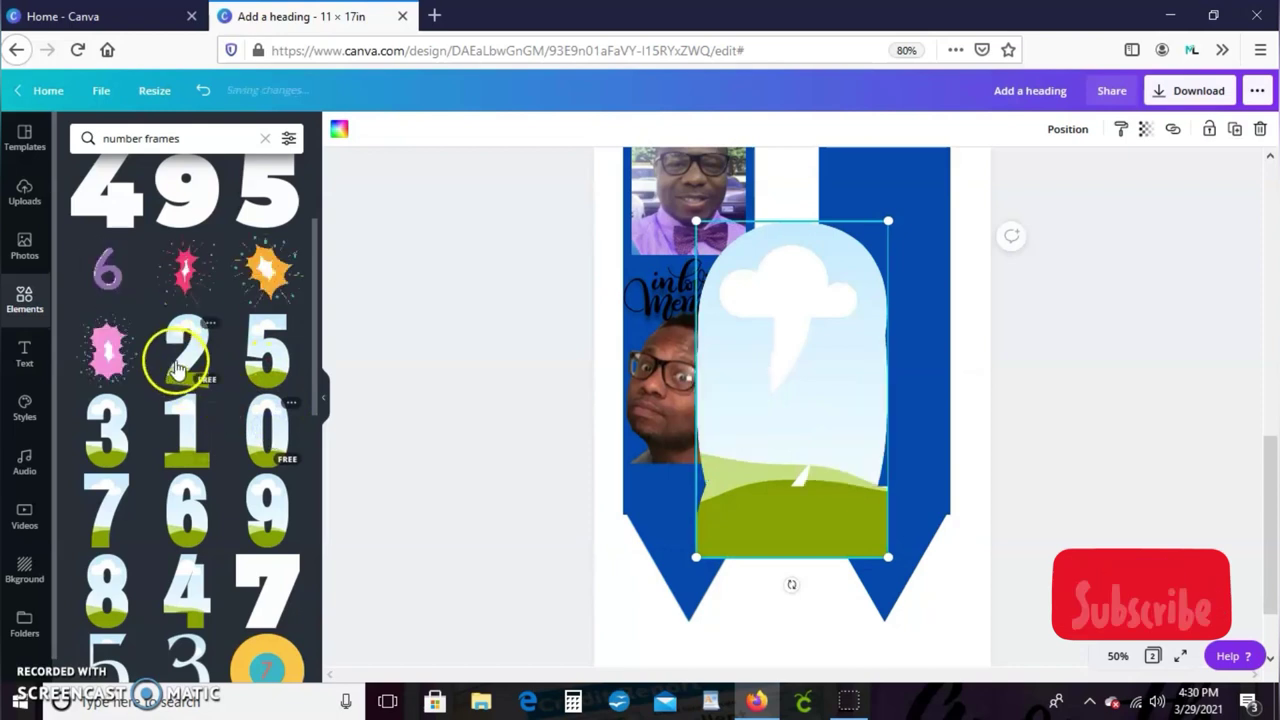
{"action": "left_click_drag", "start_coordinate": [183, 423], "coordinate": [786, 347]}
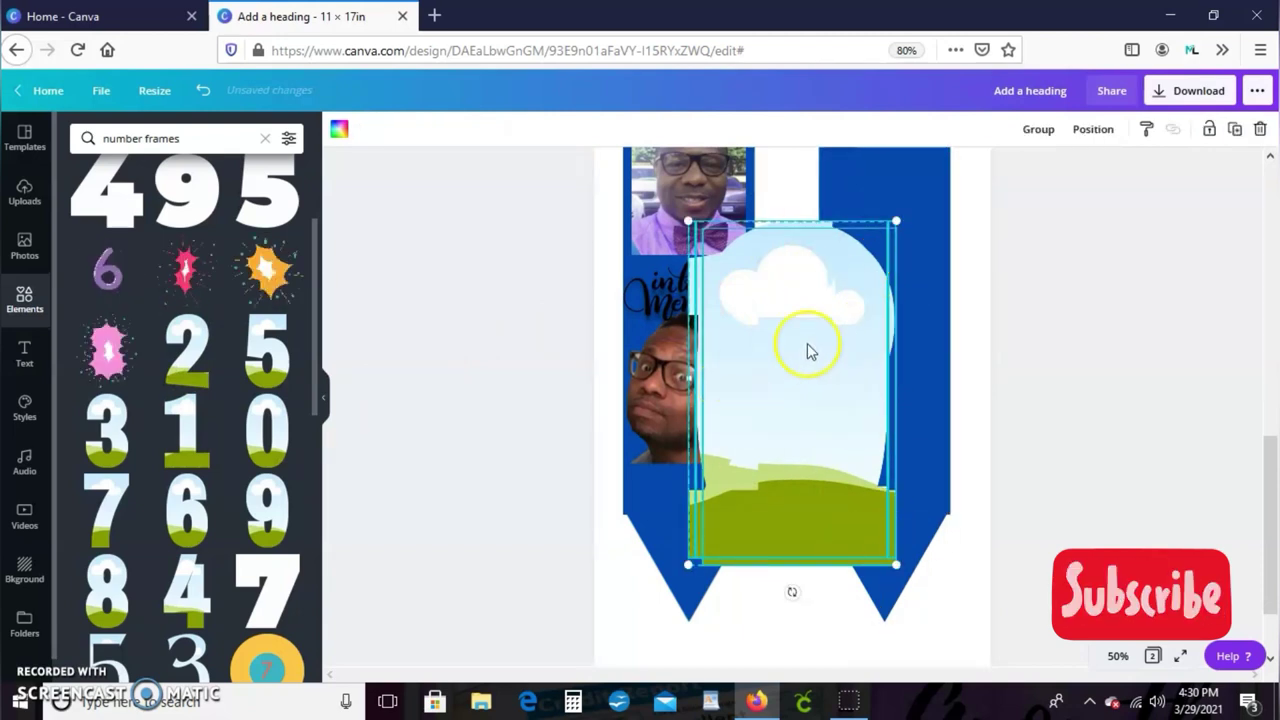
{"action": "left_click_drag", "start_coordinate": [727, 292], "coordinate": [843, 469]}
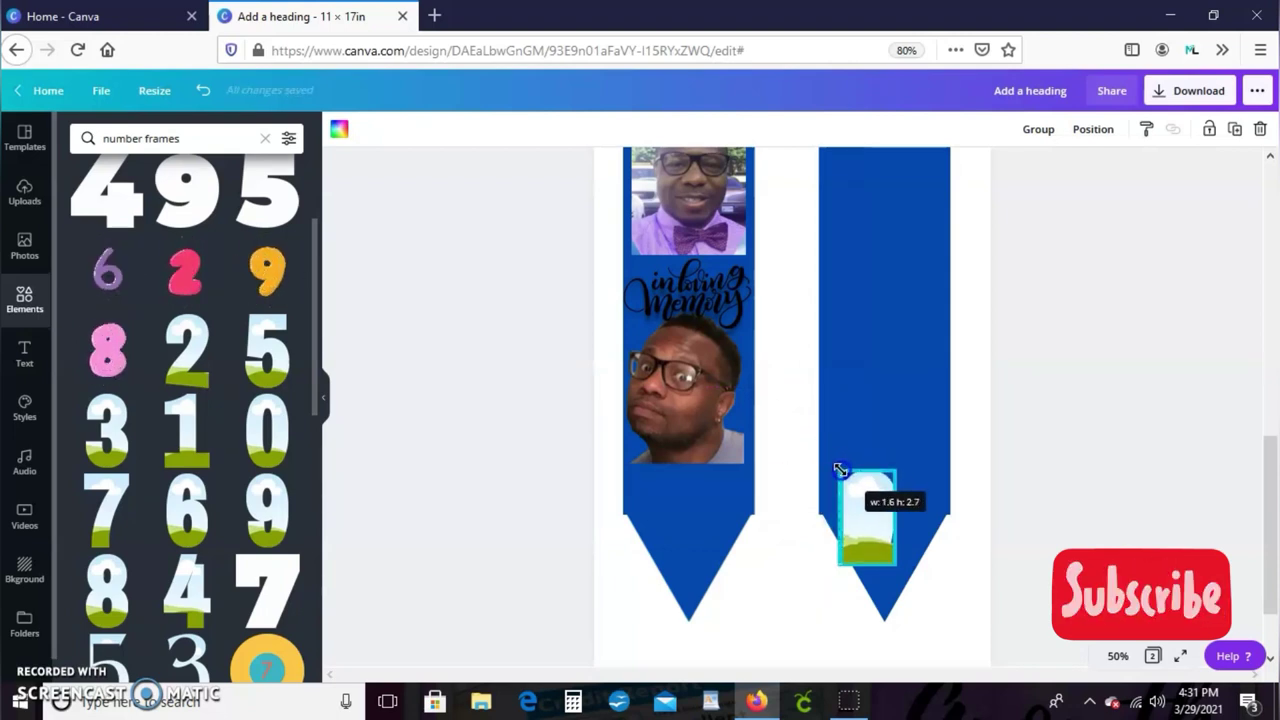
{"action": "left_click_drag", "start_coordinate": [840, 469], "coordinate": [844, 476]}
{"action": "left_click_drag", "start_coordinate": [893, 510], "coordinate": [889, 305]}
- Stack the 2, 0, 2, 1 number frames down the right stole to read 2021
{"action": "scroll", "coordinate": [1053, 405], "scroll_direction": "up", "scroll_amount": 2}
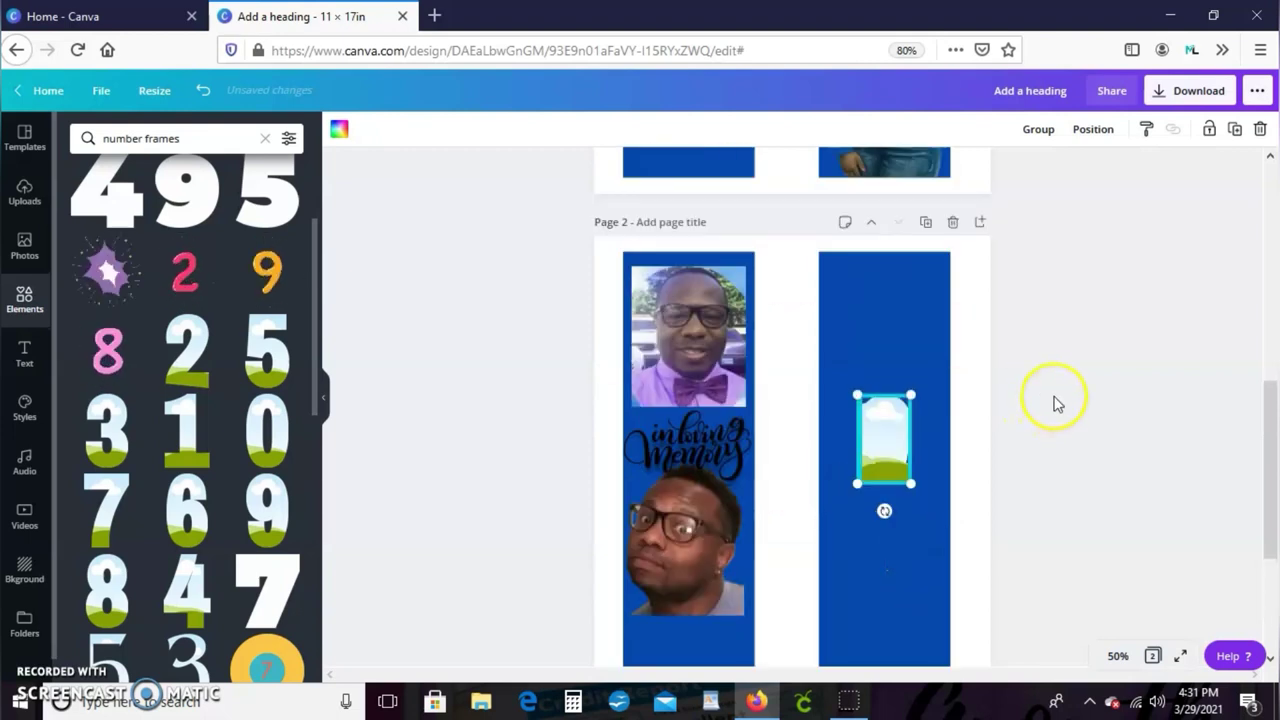
{"action": "scroll", "coordinate": [1000, 397], "scroll_direction": "down", "scroll_amount": 1}
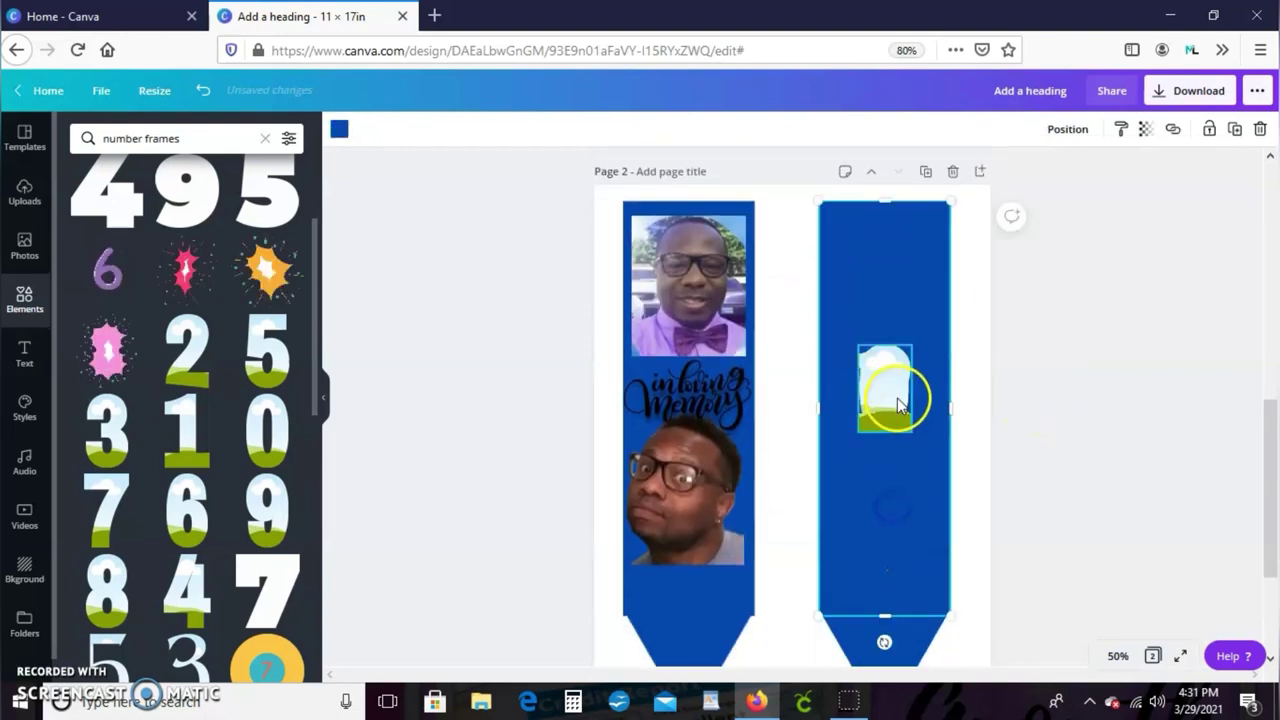
{"action": "left_click_drag", "start_coordinate": [894, 392], "coordinate": [897, 570]}
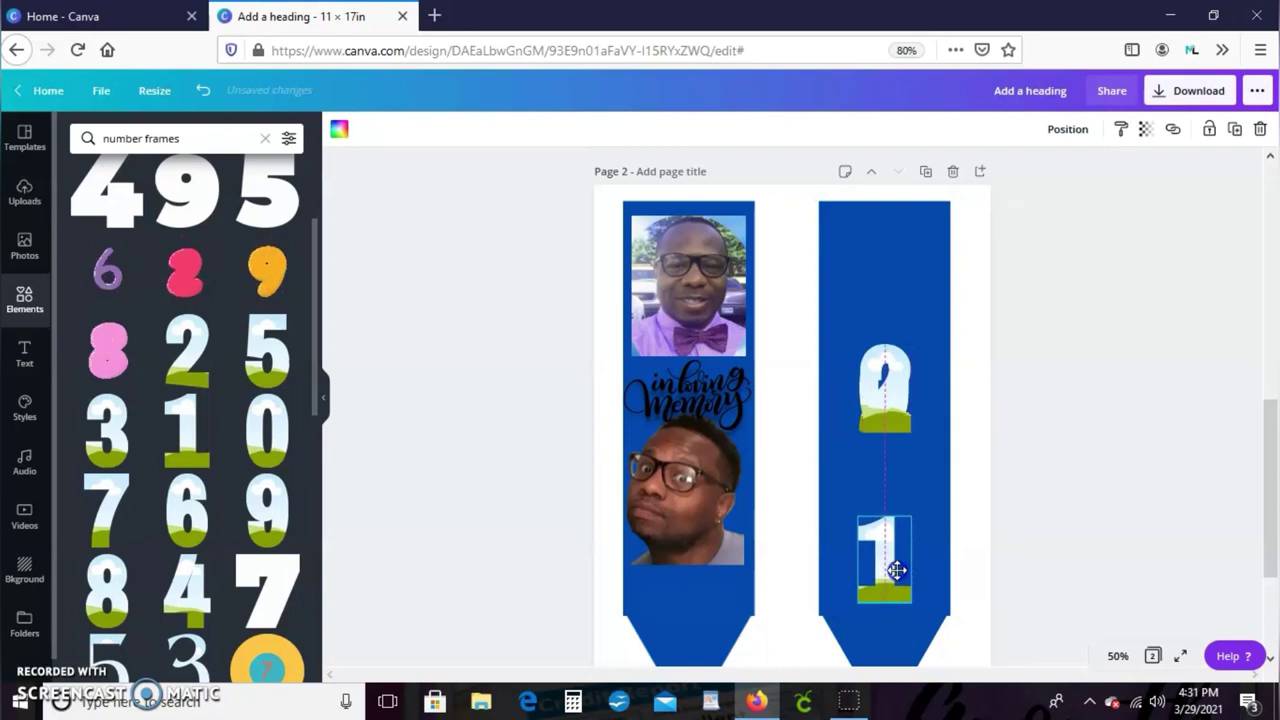
{"action": "left_click", "coordinate": [880, 430]}
{"action": "left_click_drag", "start_coordinate": [906, 242], "coordinate": [884, 268]}
{"action": "left_click_drag", "start_coordinate": [883, 437], "coordinate": [871, 477]}
{"action": "left_click_drag", "start_coordinate": [886, 420], "coordinate": [886, 349]}
{"action": "left_click_drag", "start_coordinate": [830, 422], "coordinate": [858, 510]}
{"action": "left_click", "coordinate": [971, 463]}
{"action": "scroll", "coordinate": [971, 463], "scroll_direction": "down", "scroll_amount": 2}
{"action": "left_click", "coordinate": [886, 471]}
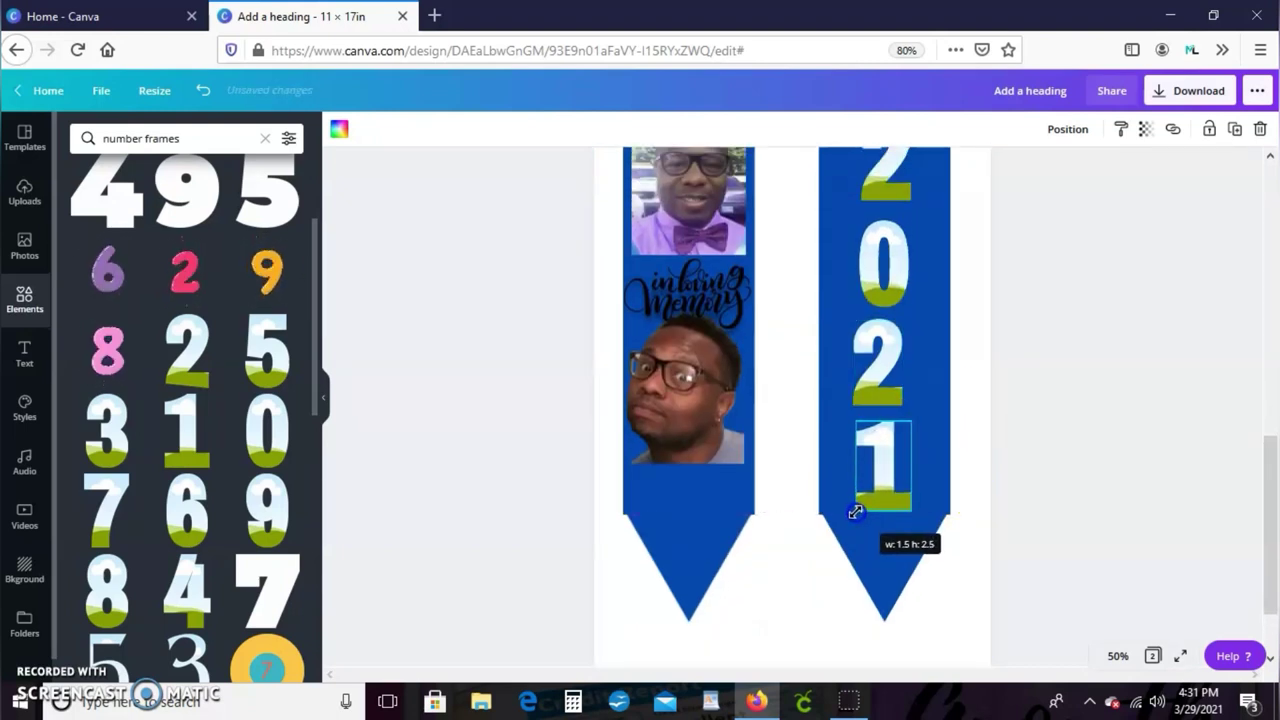
- Evenly space the four 2021 digits with Tidy up, keeping the blue stole shape behind them
{"action": "scroll", "coordinate": [1075, 370], "scroll_direction": "up", "scroll_amount": 2}
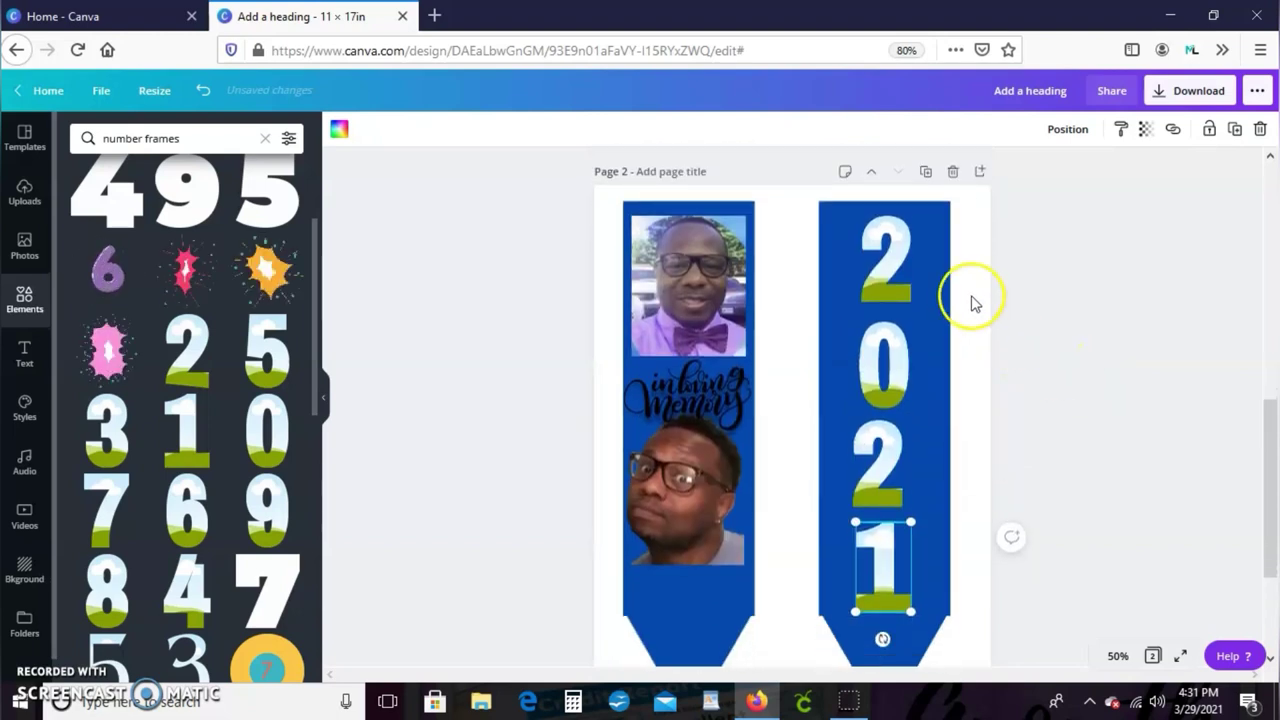
{"action": "left_click", "coordinate": [937, 336]}
{"action": "left_click_drag", "start_coordinate": [894, 329], "coordinate": [794, 332]}
{"action": "left_click_drag", "start_coordinate": [846, 209], "coordinate": [922, 582]}
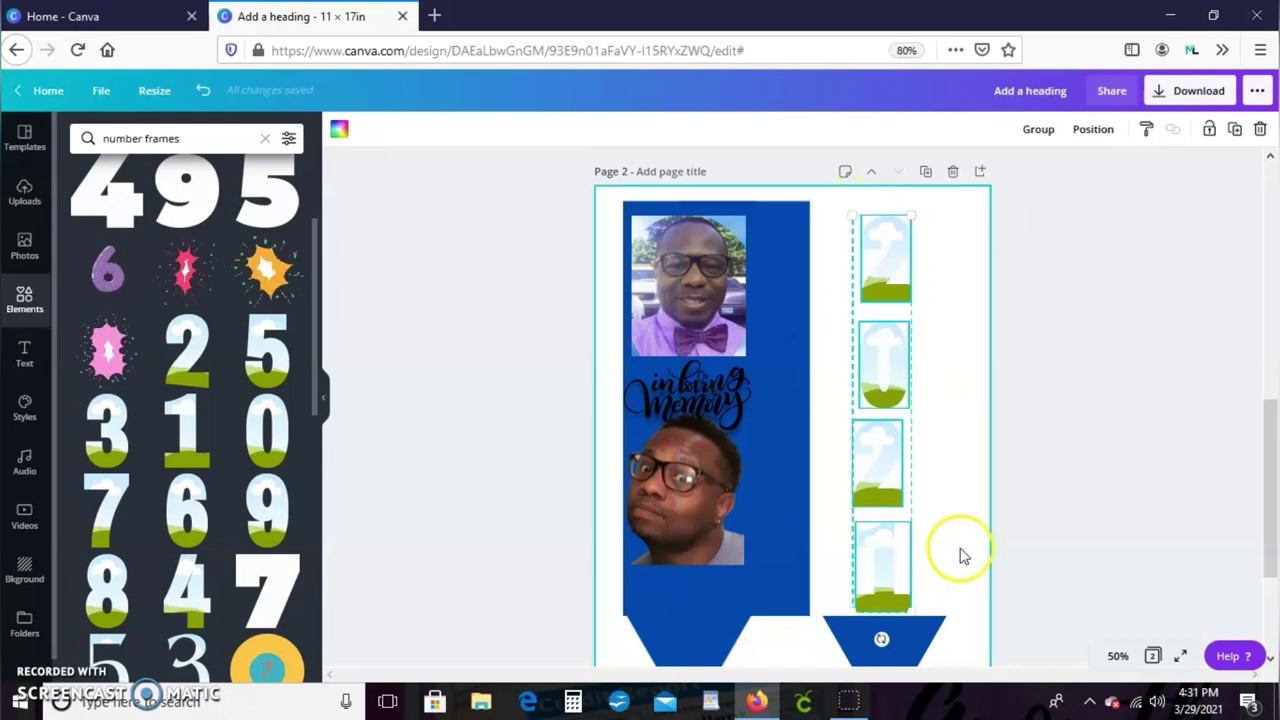
{"action": "left_click", "coordinate": [1098, 134]}
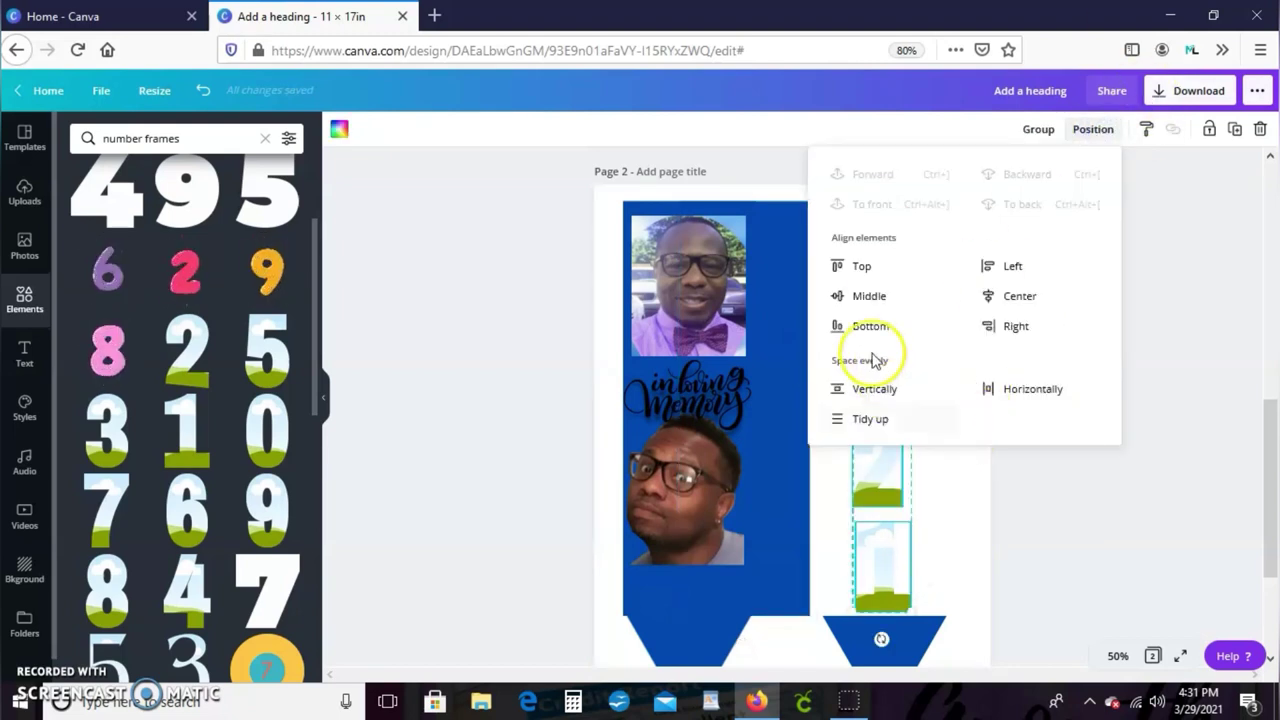
{"action": "left_click", "coordinate": [872, 421]}
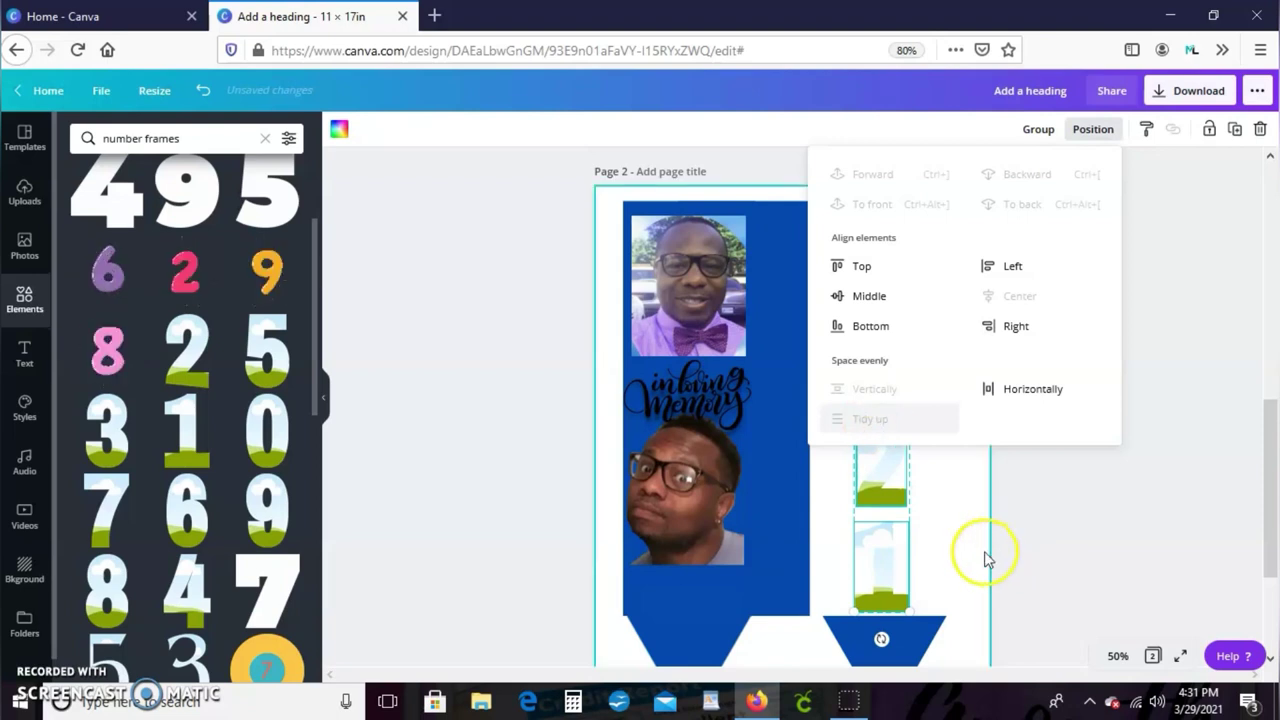
{"action": "left_click", "coordinate": [958, 543]}
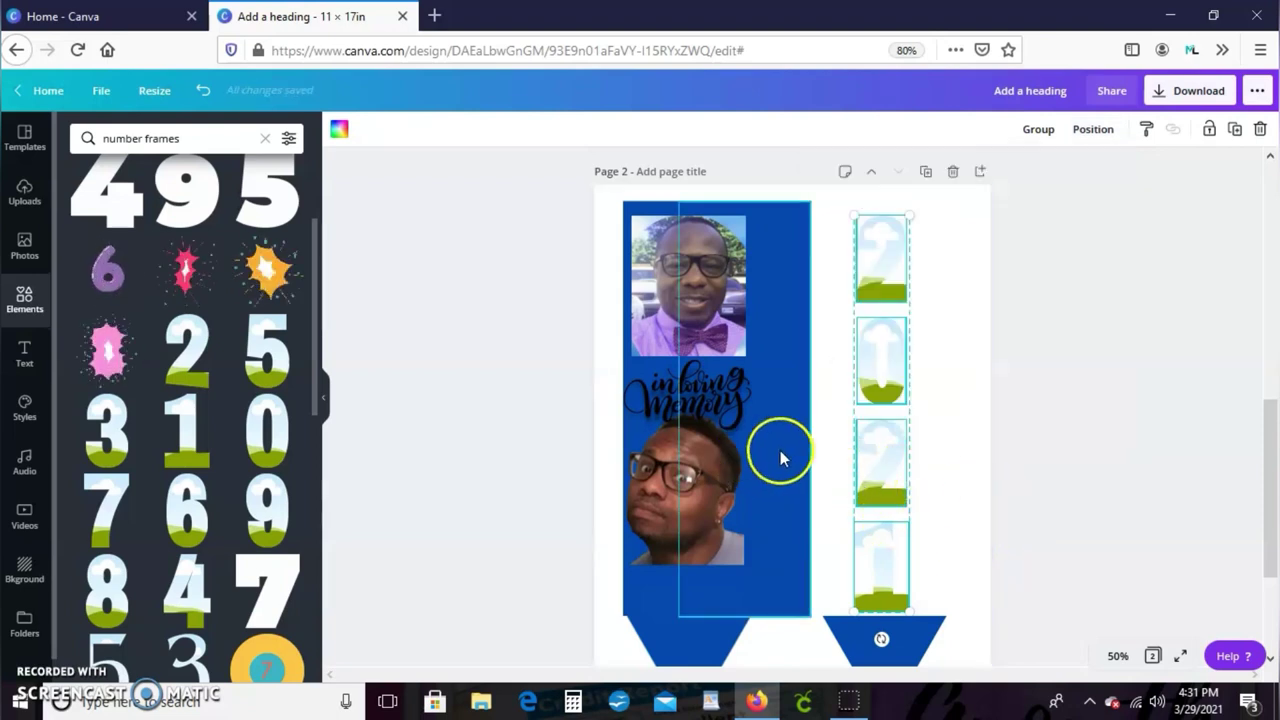
{"action": "left_click_drag", "start_coordinate": [778, 451], "coordinate": [926, 457]}
- Search stock Photos for 'gold foil'
{"action": "scroll", "coordinate": [926, 457], "scroll_direction": "down", "scroll_amount": 1}
{"action": "left_click", "coordinate": [24, 245]}
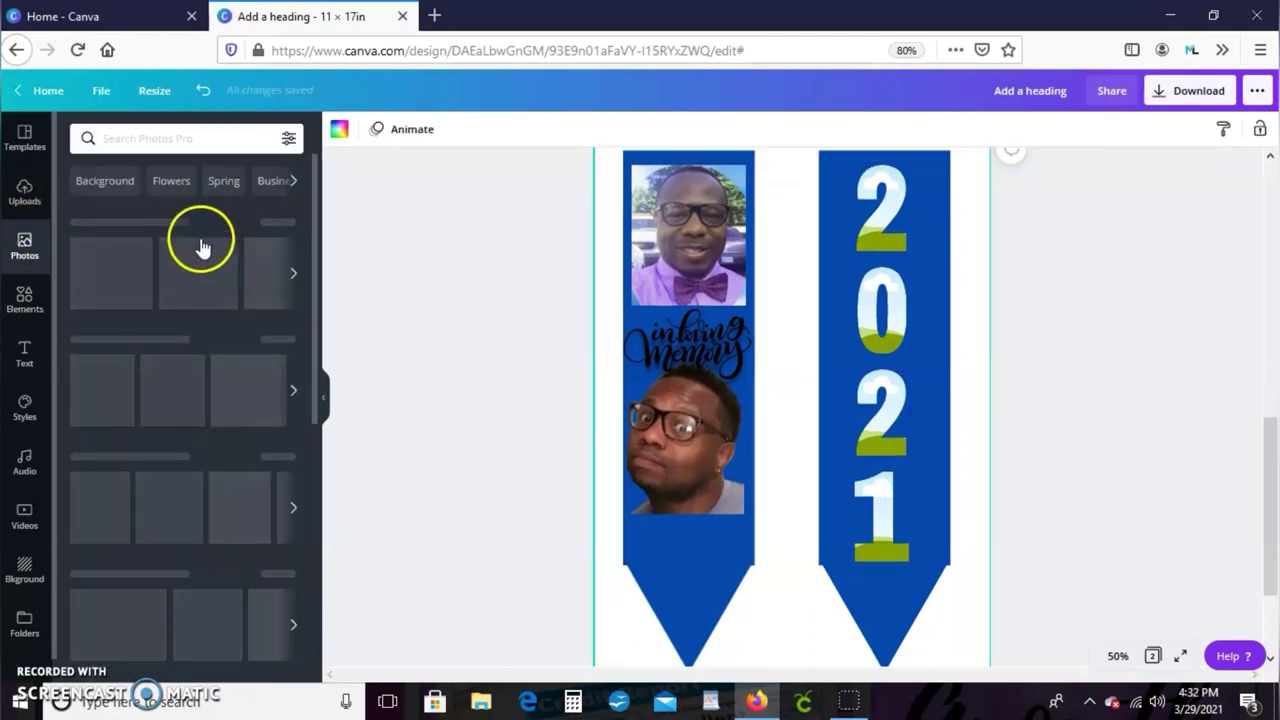
{"action": "left_click", "coordinate": [200, 133]}
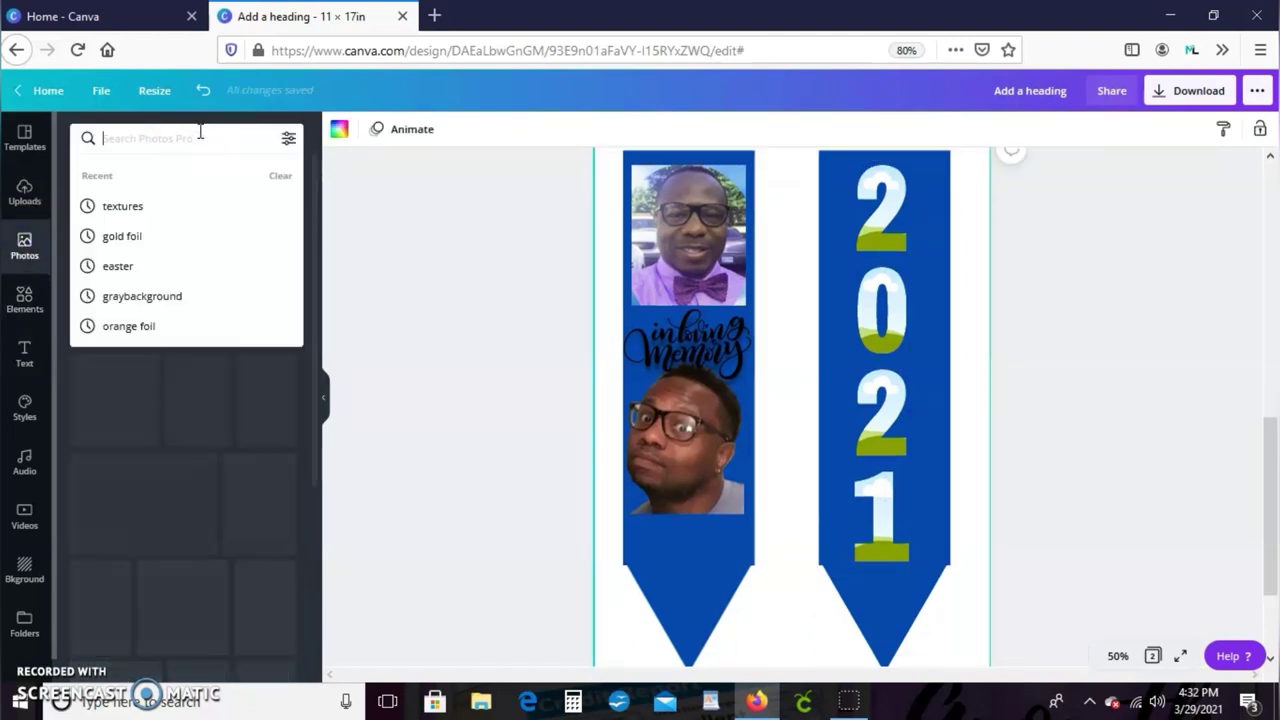
{"action": "left_click", "coordinate": [155, 243]}
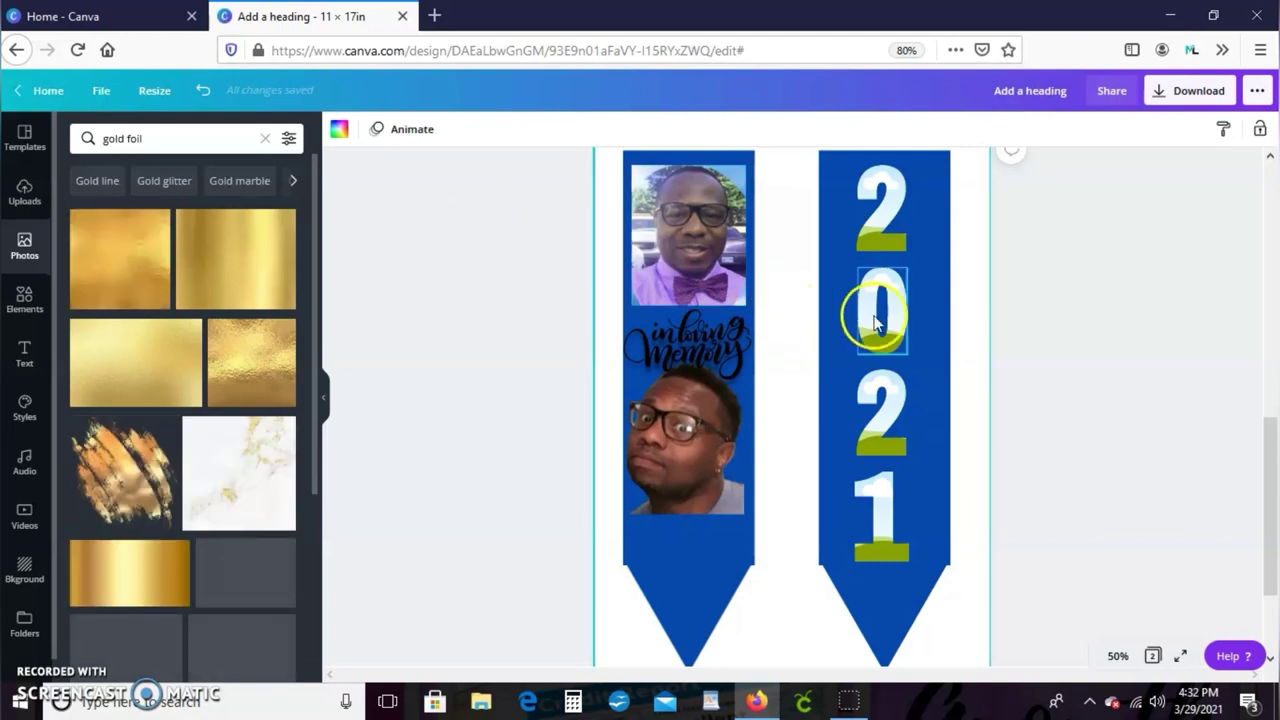
- Try a copy of the graduate's photo in the top 2 frame, then remove it
{"action": "scroll", "coordinate": [909, 315], "scroll_direction": "up", "scroll_amount": 2}
{"action": "scroll", "coordinate": [909, 315], "scroll_direction": "up", "scroll_amount": 2}
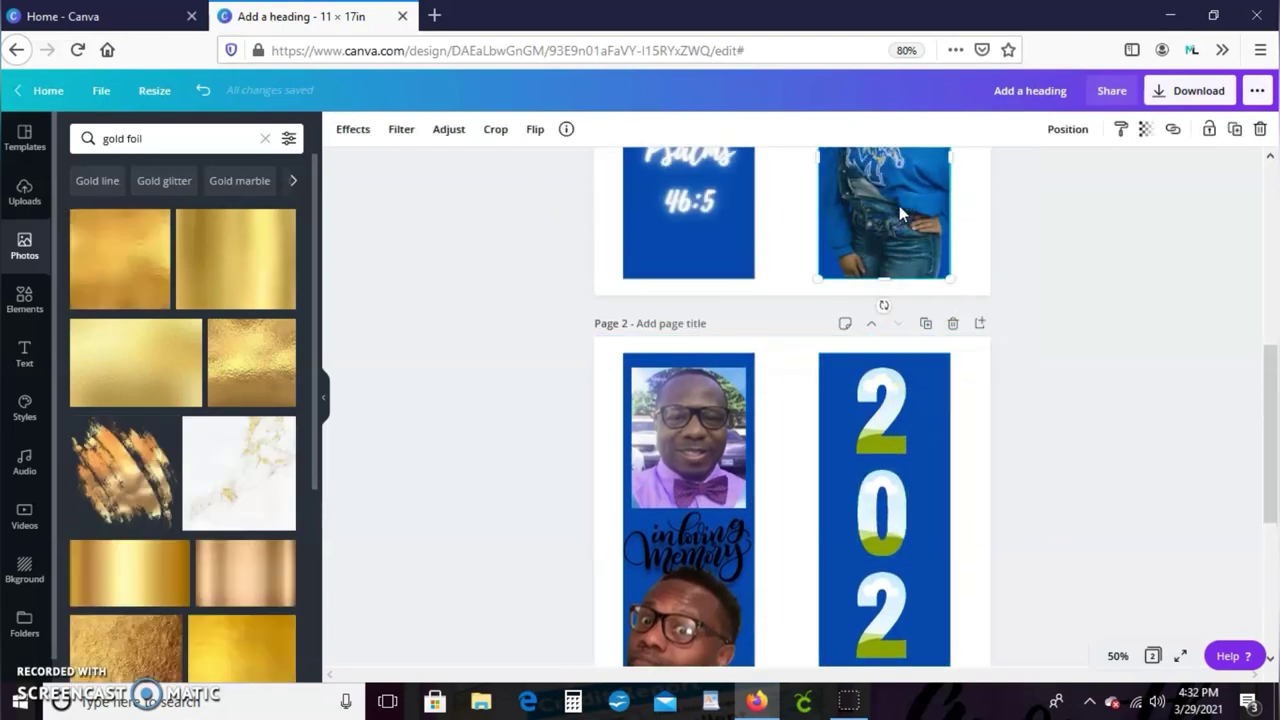
{"action": "left_click", "coordinate": [1233, 131]}
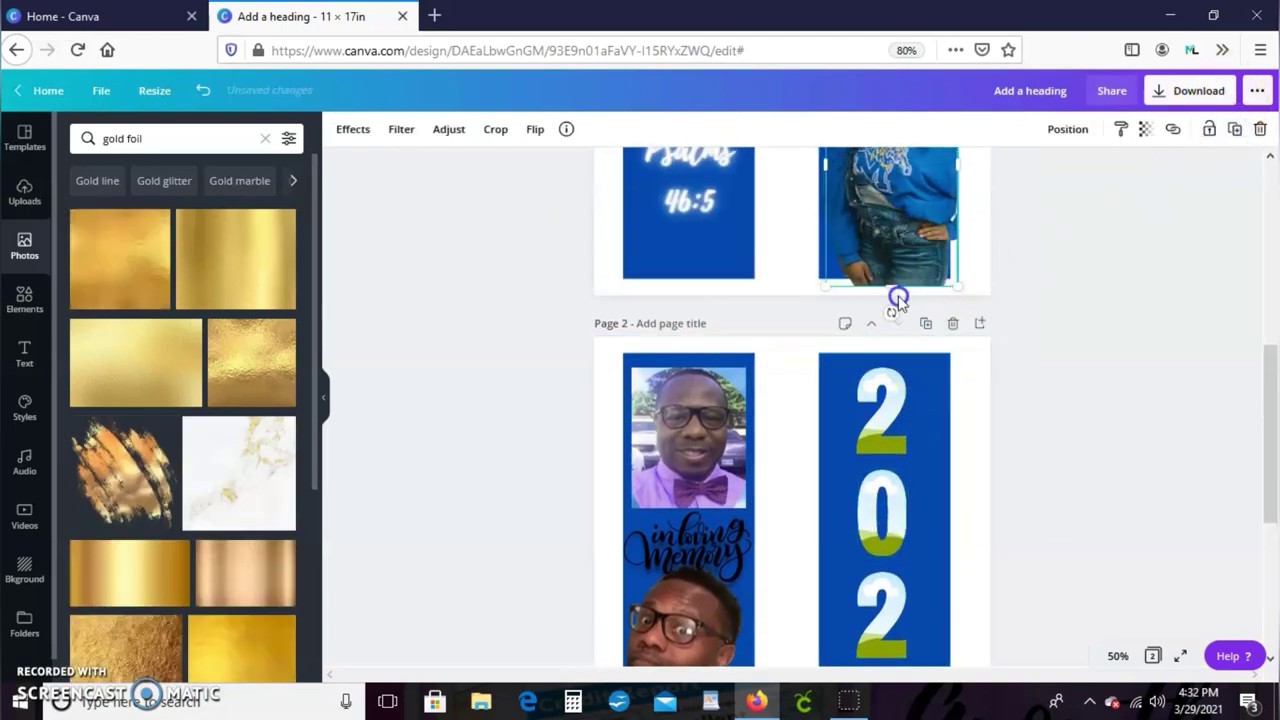
{"action": "left_click_drag", "start_coordinate": [901, 320], "coordinate": [879, 440]}
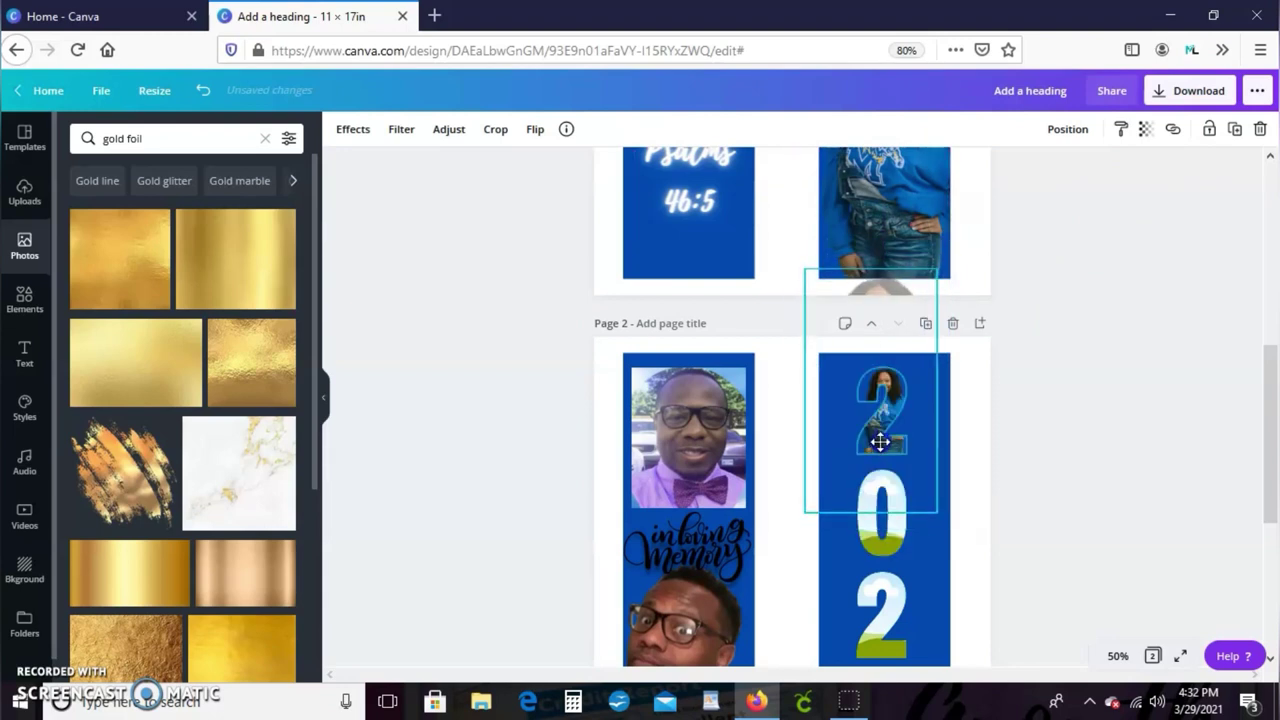
{"action": "left_click_drag", "start_coordinate": [910, 430], "coordinate": [905, 428]}
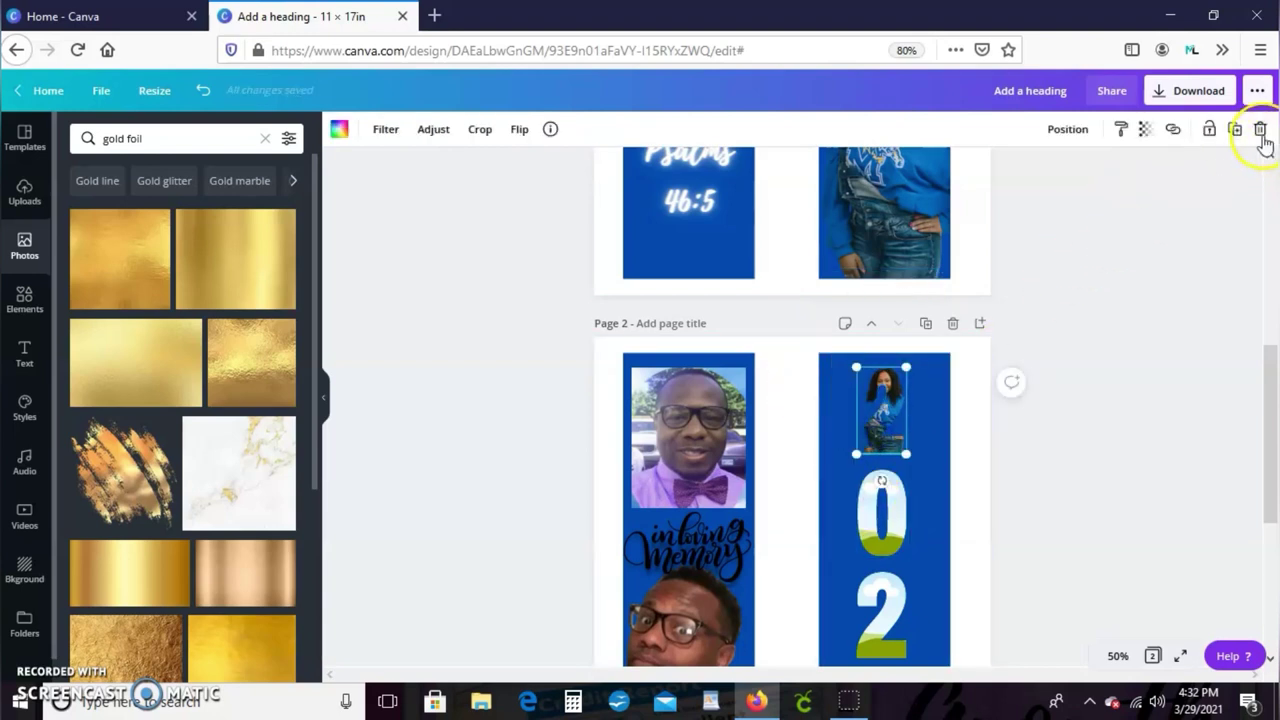
{"action": "left_click", "coordinate": [1260, 129]}
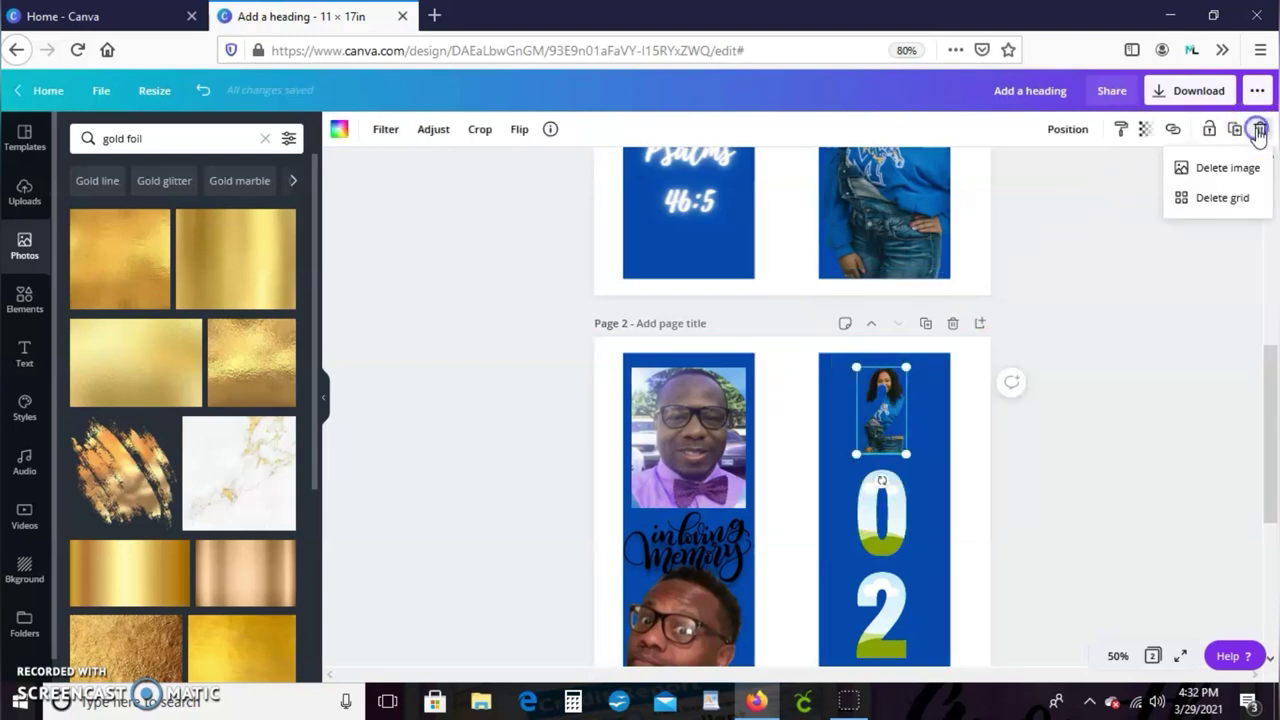
{"action": "left_click", "coordinate": [1228, 168]}
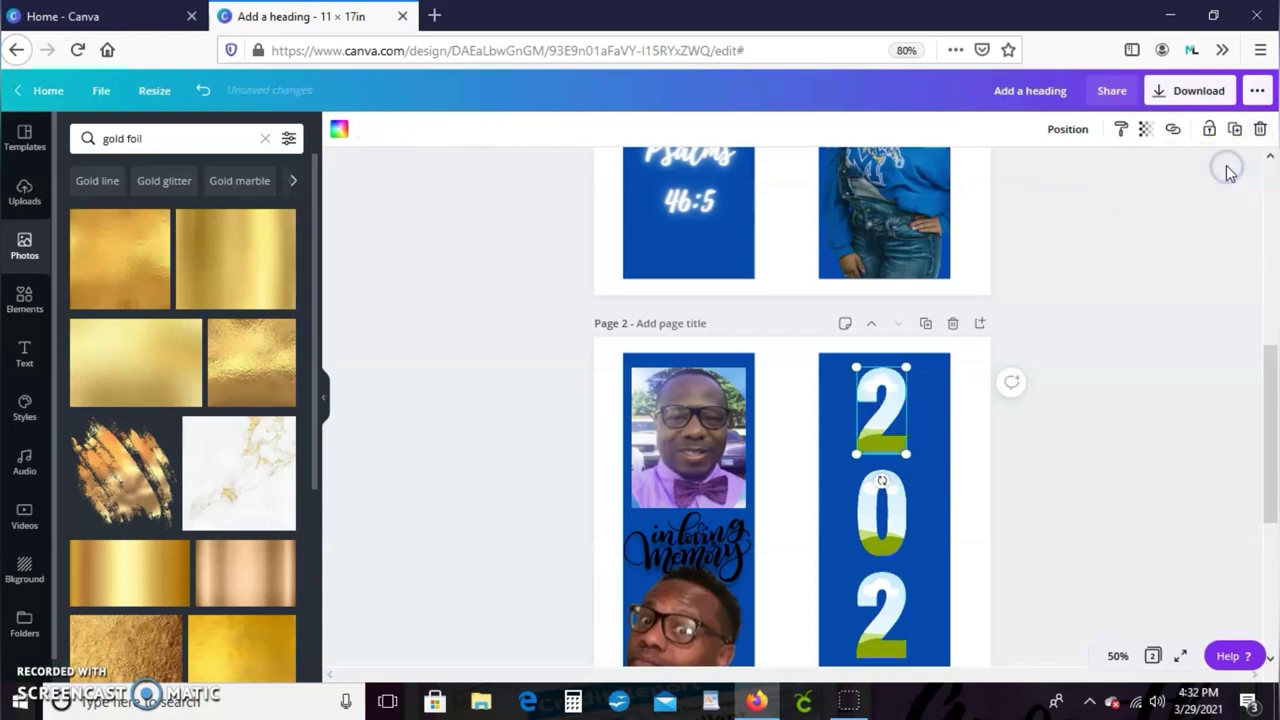
- Fill the top 2 and 0 digit frames with the gold foil image
{"action": "left_click", "coordinate": [133, 264]}
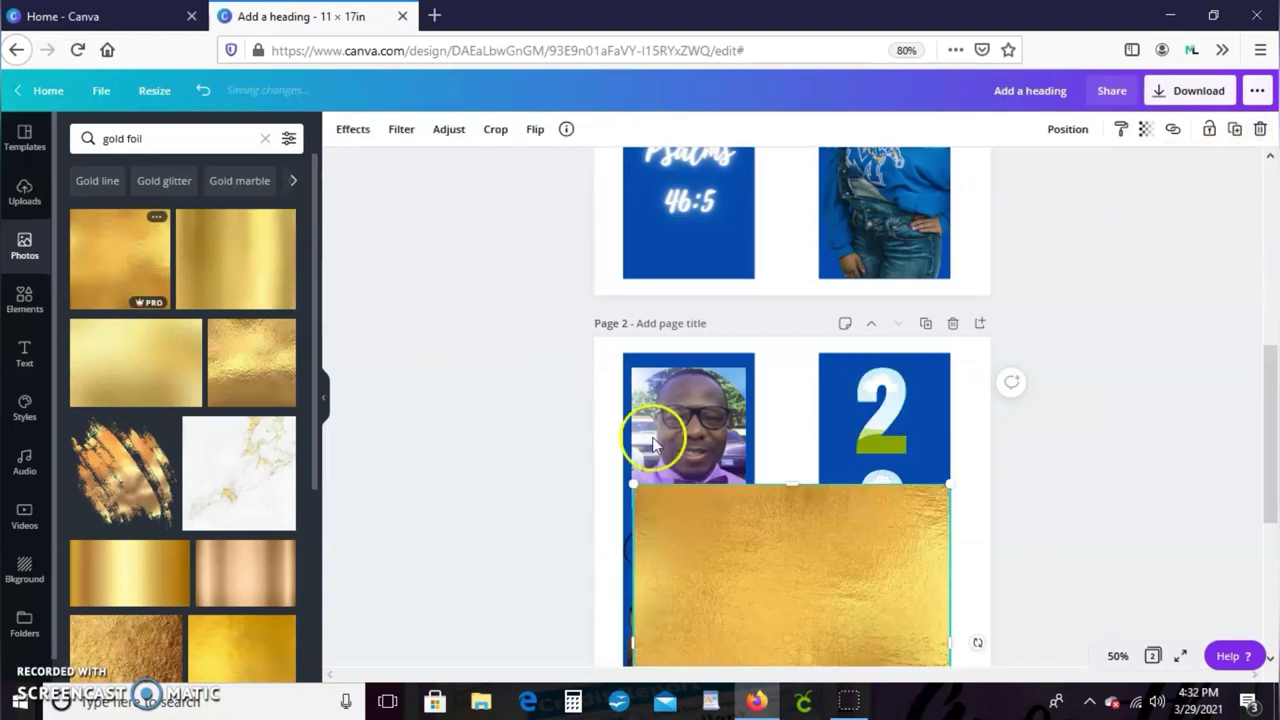
{"action": "left_click_drag", "start_coordinate": [797, 618], "coordinate": [891, 386]}
{"action": "left_click_drag", "start_coordinate": [755, 373], "coordinate": [256, 240]}
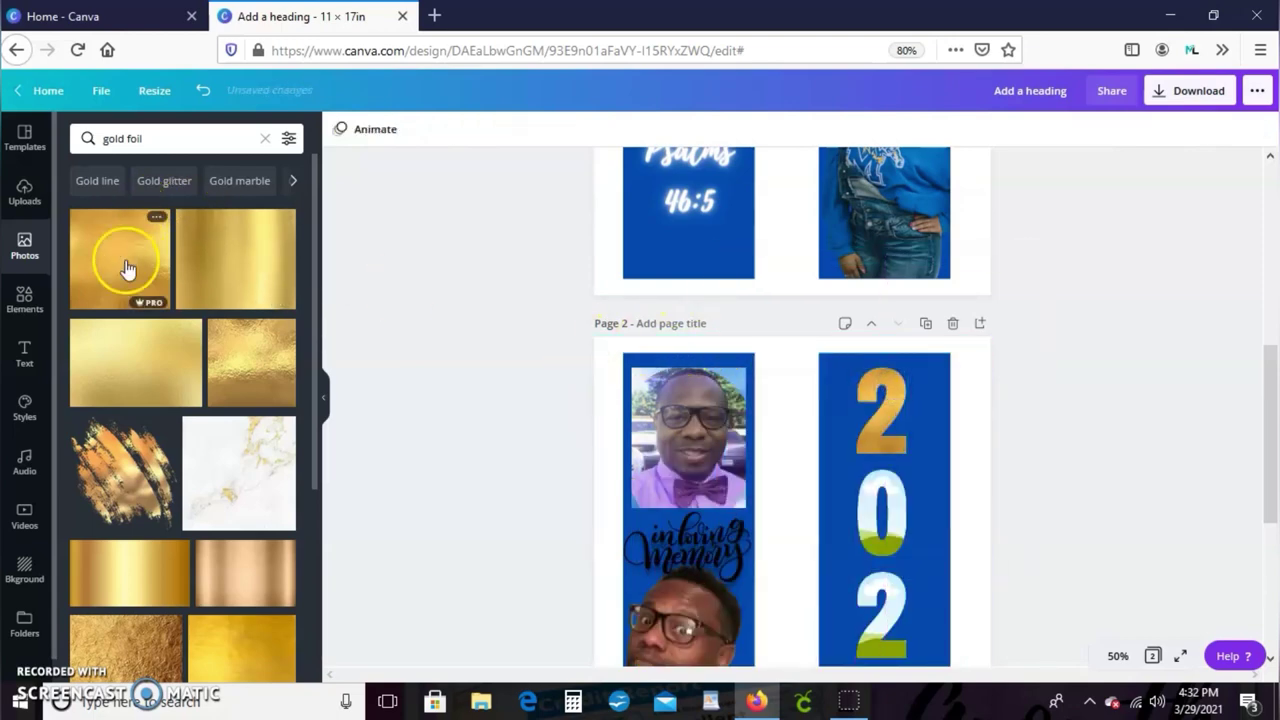
{"action": "left_click_drag", "start_coordinate": [817, 573], "coordinate": [417, 249]}
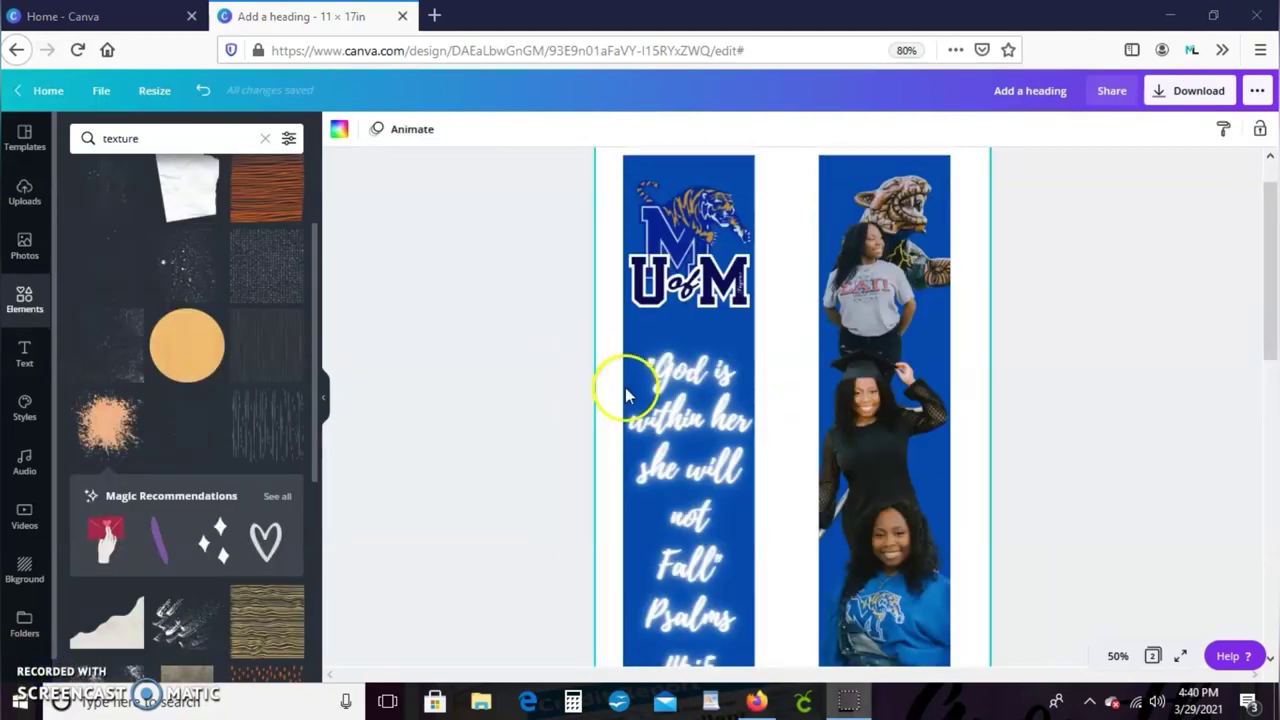
- Search Elements for 'texture'
{"action": "scroll", "coordinate": [566, 371], "scroll_direction": "down", "scroll_amount": 3}
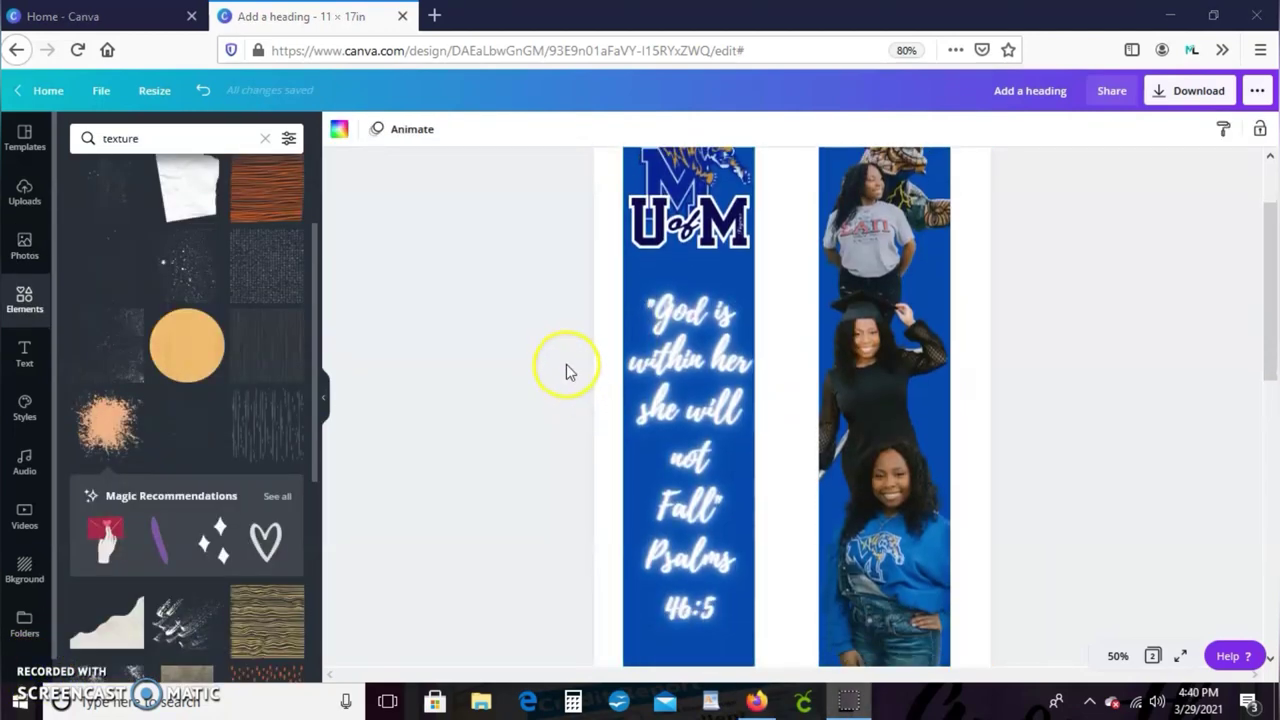
{"action": "scroll", "coordinate": [572, 375], "scroll_direction": "down", "scroll_amount": 5}
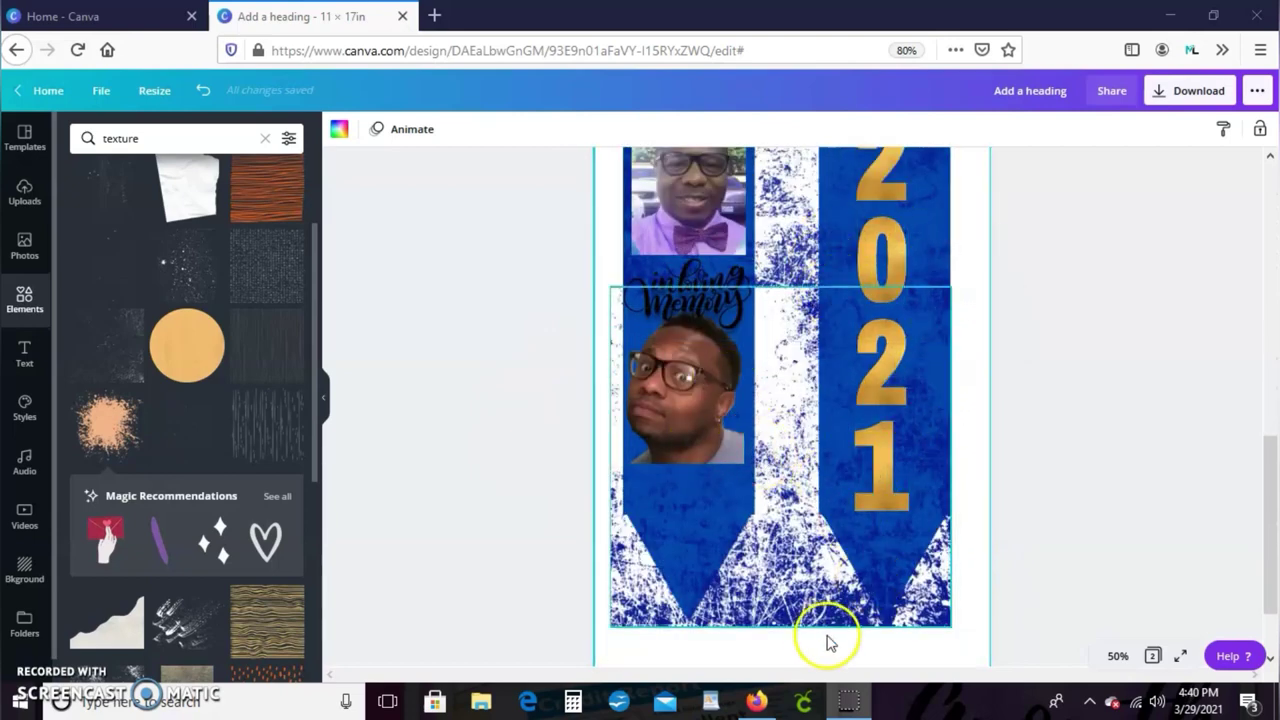
{"action": "scroll", "coordinate": [798, 550], "scroll_direction": "up", "scroll_amount": 2}
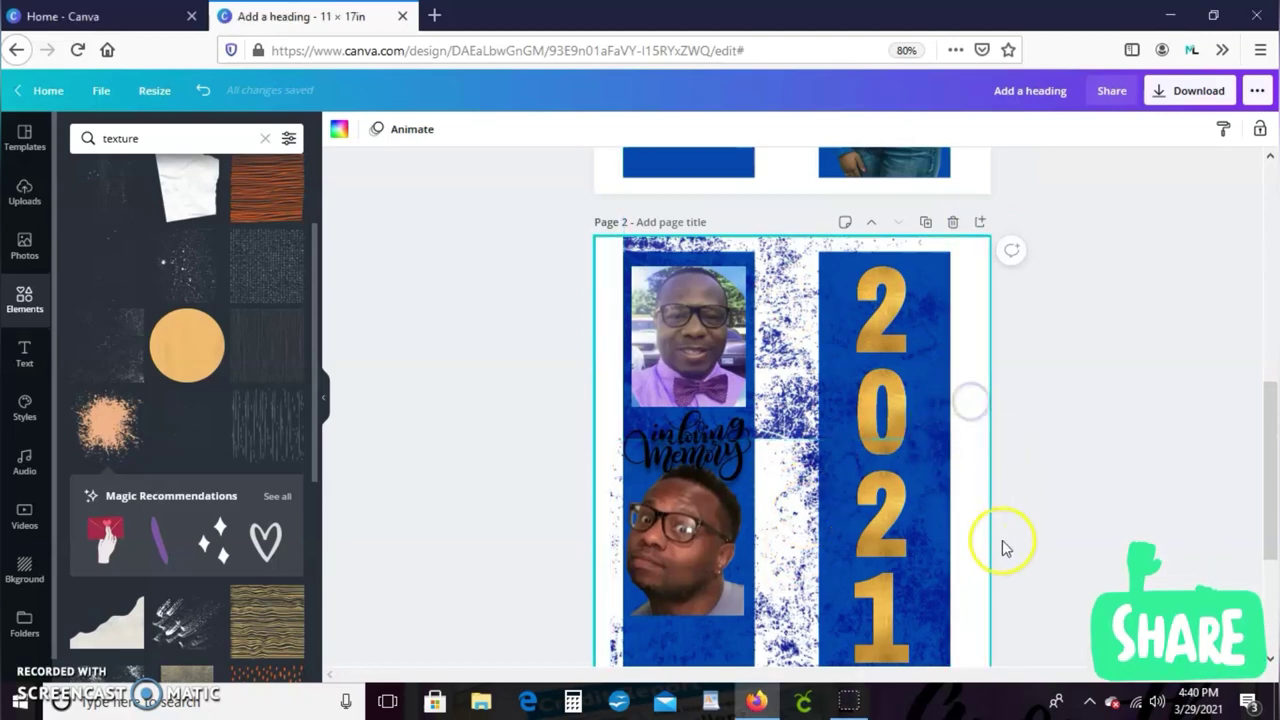
{"action": "scroll", "coordinate": [1000, 530], "scroll_direction": "down", "scroll_amount": 3}
{"action": "scroll", "coordinate": [829, 486], "scroll_direction": "up", "scroll_amount": 6}
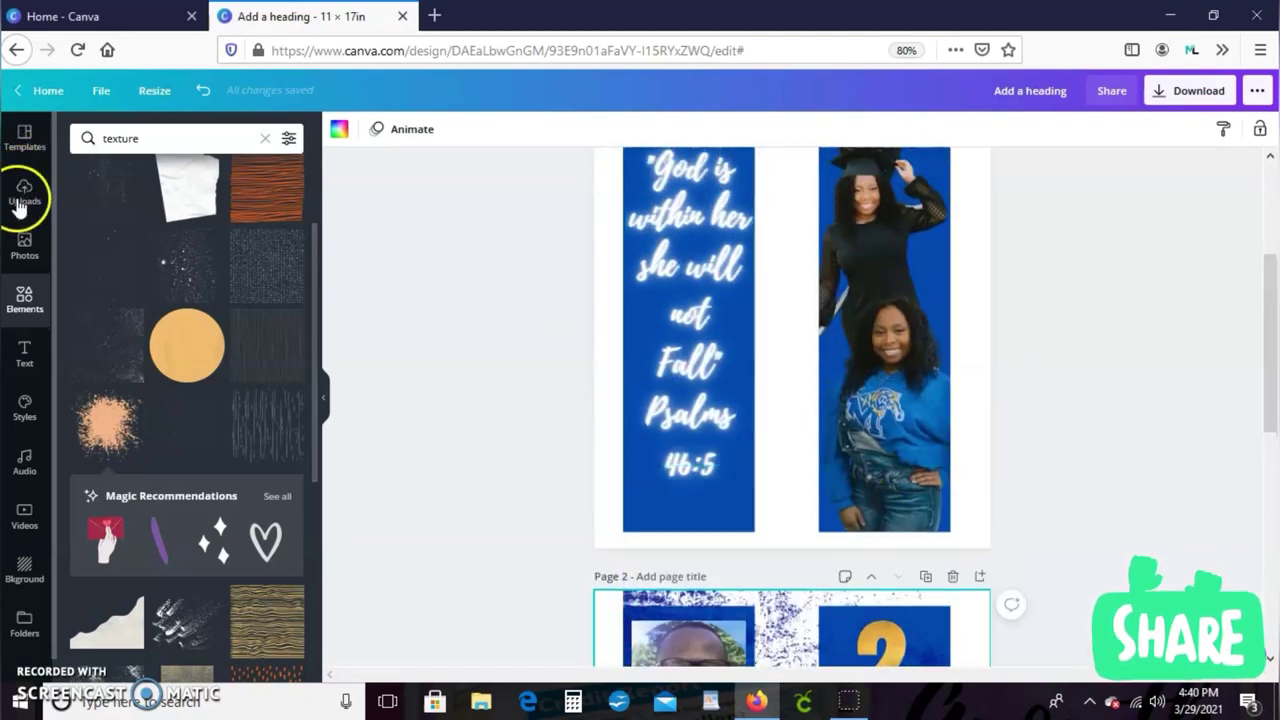
{"action": "left_click", "coordinate": [45, 295]}
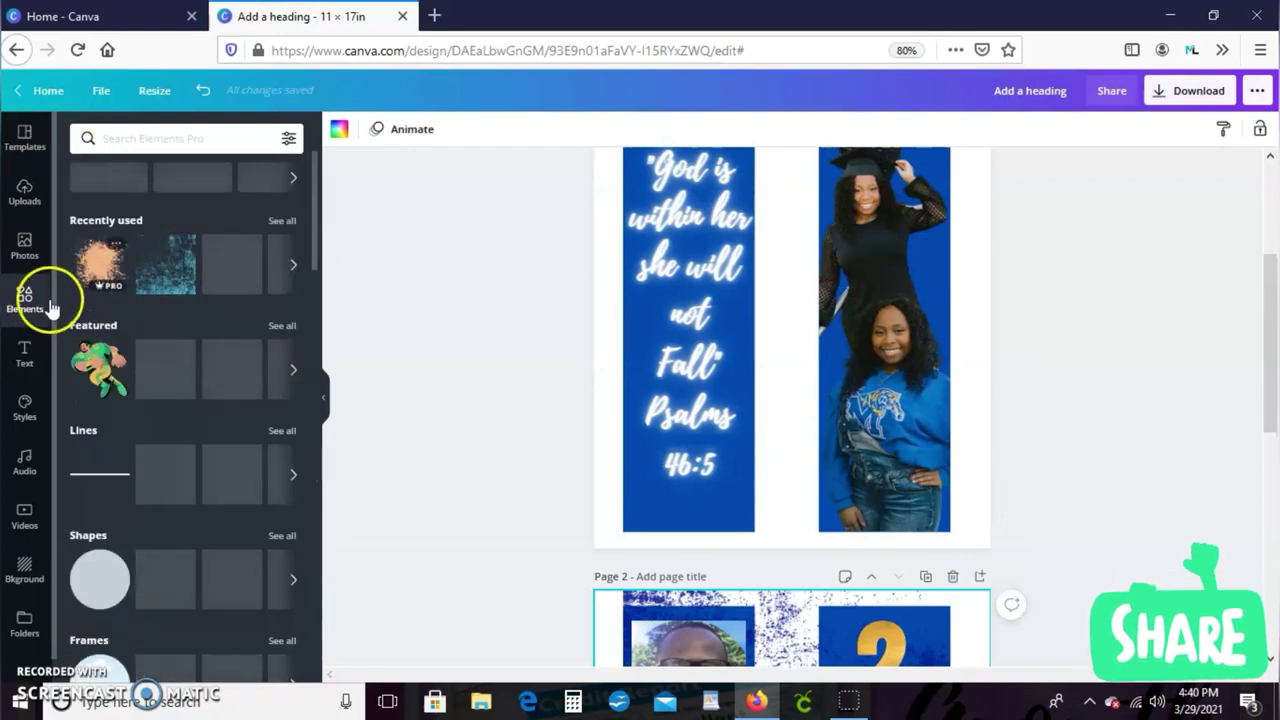
{"action": "left_click", "coordinate": [182, 134]}
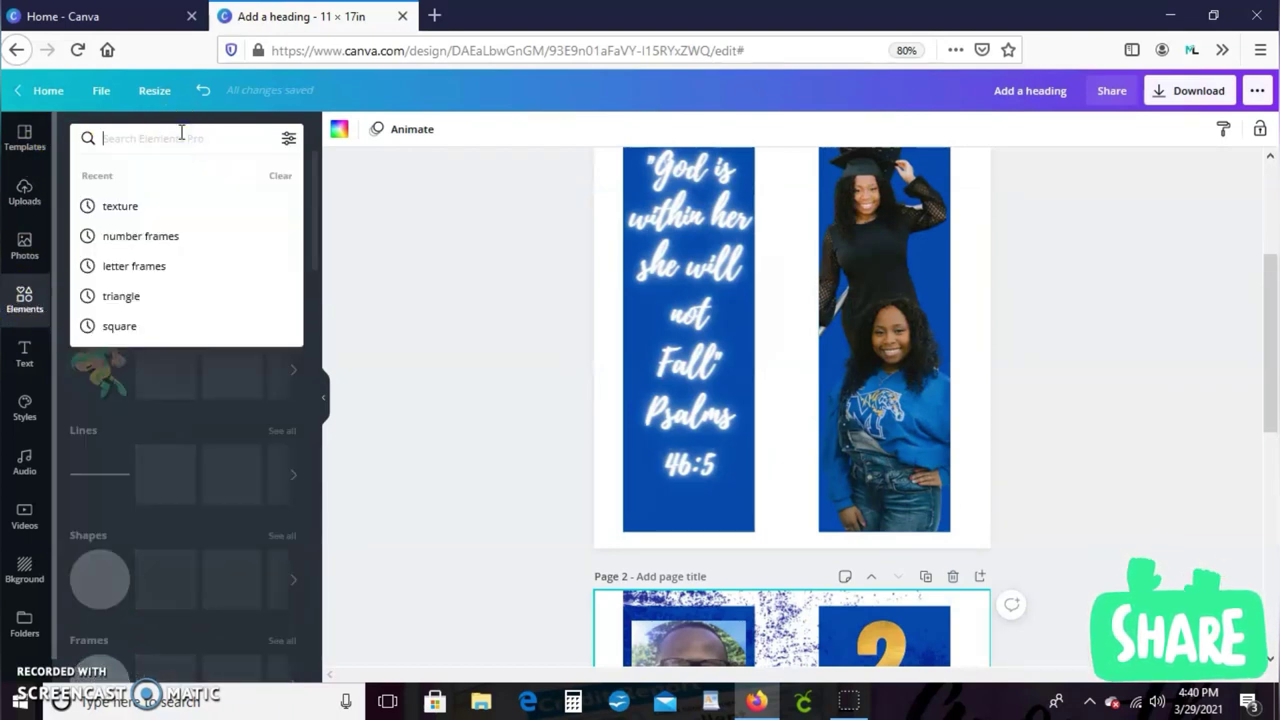
{"action": "type", "text": "texture"}
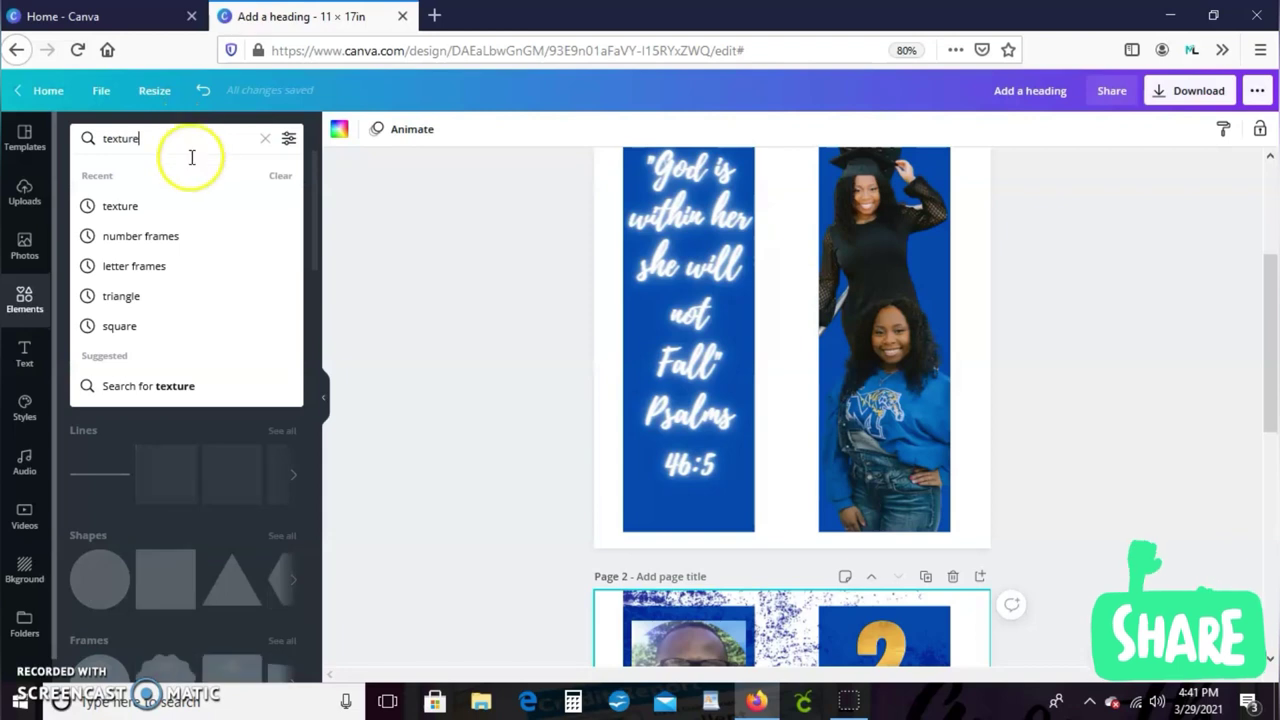
{"action": "left_click", "coordinate": [143, 206]}
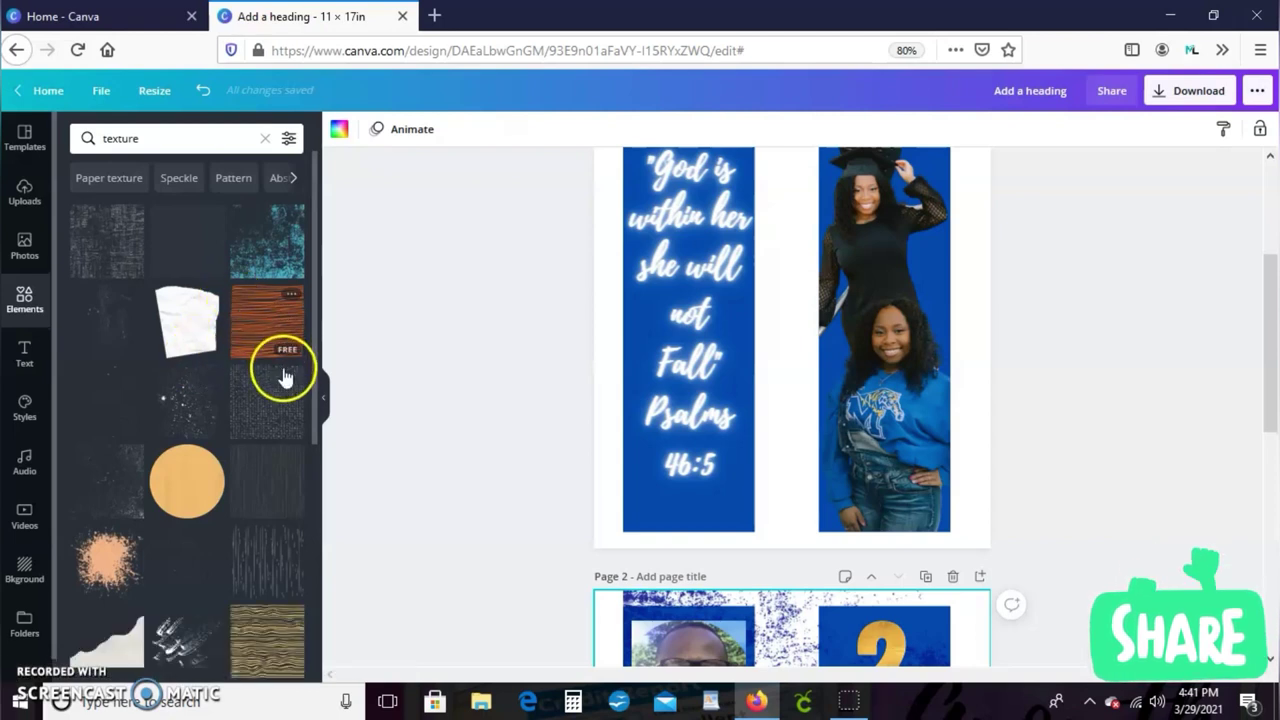
- Place the teal premium texture on page 1, over its lower half
{"action": "left_click", "coordinate": [285, 250]}
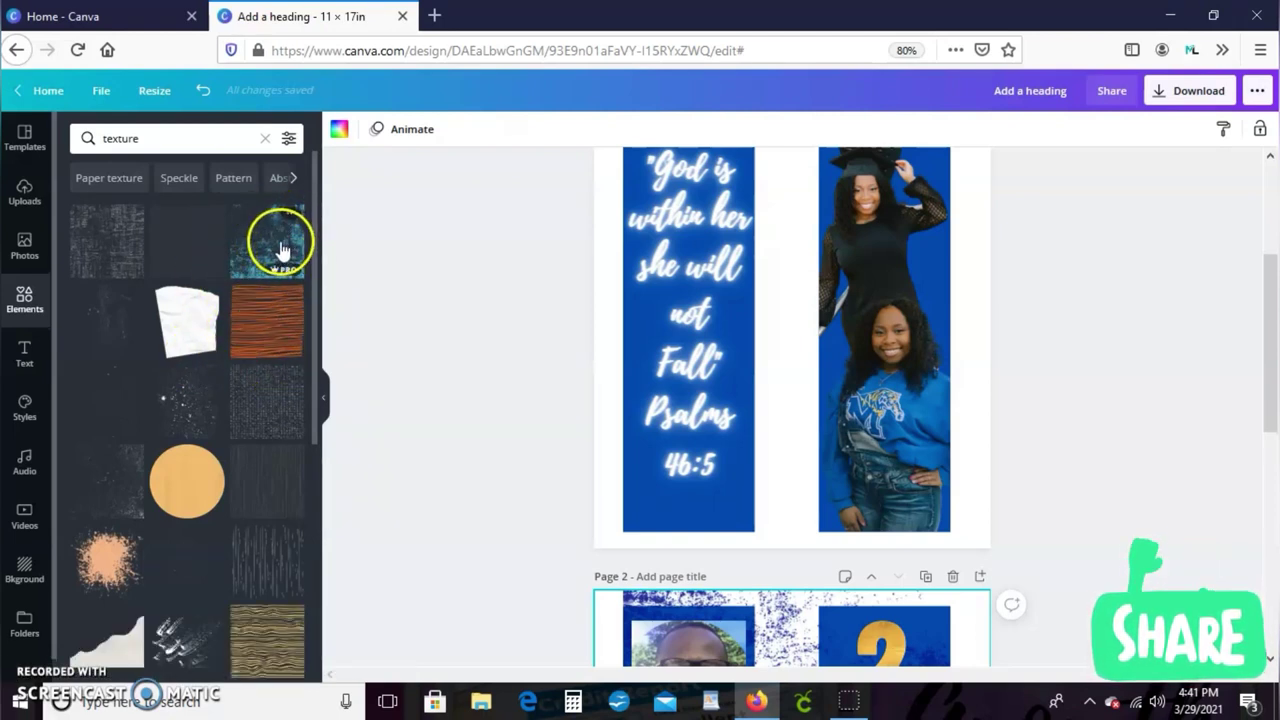
{"action": "mouse_move", "coordinate": [274, 276]}
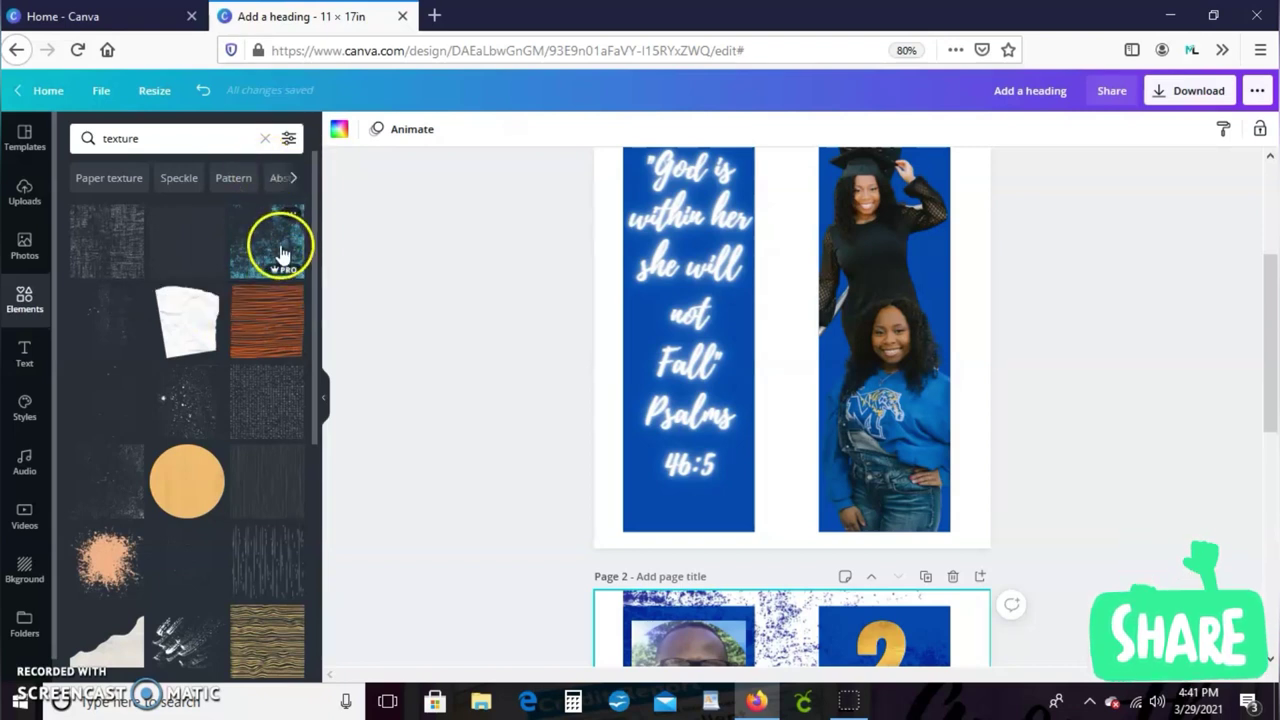
{"action": "left_click_drag", "start_coordinate": [284, 248], "coordinate": [731, 337]}
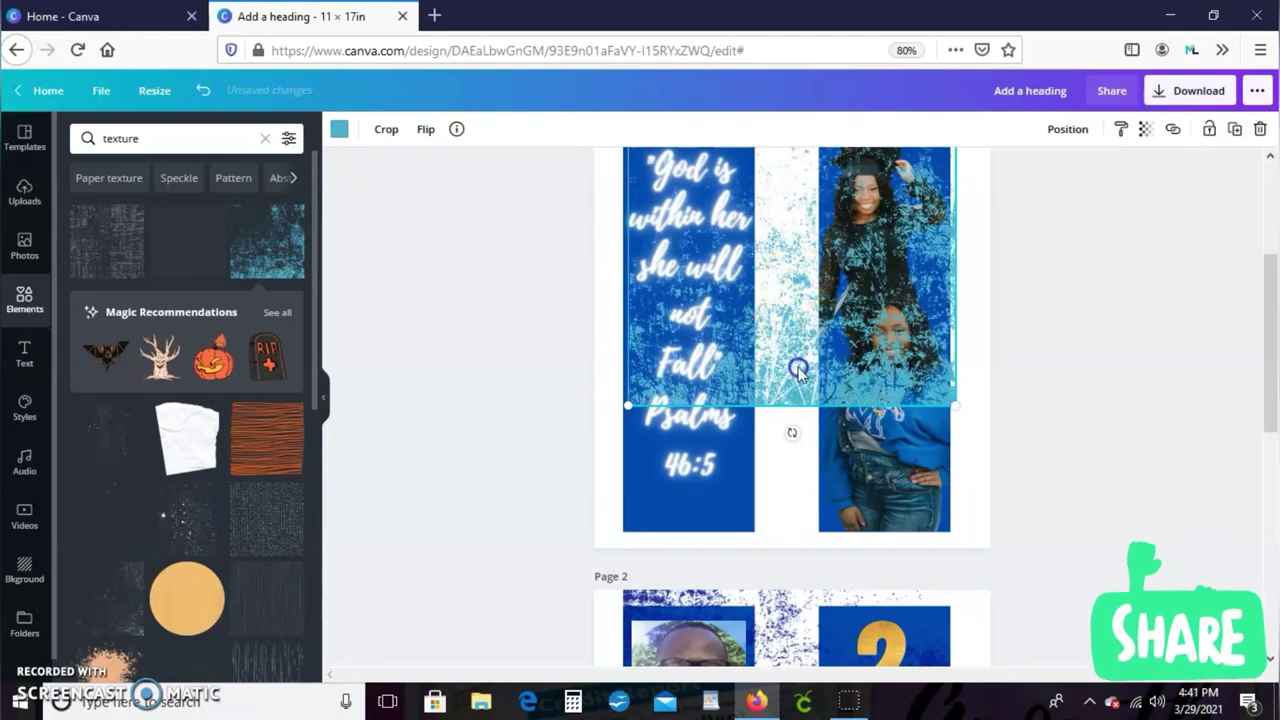
{"action": "left_click_drag", "start_coordinate": [797, 373], "coordinate": [790, 406]}
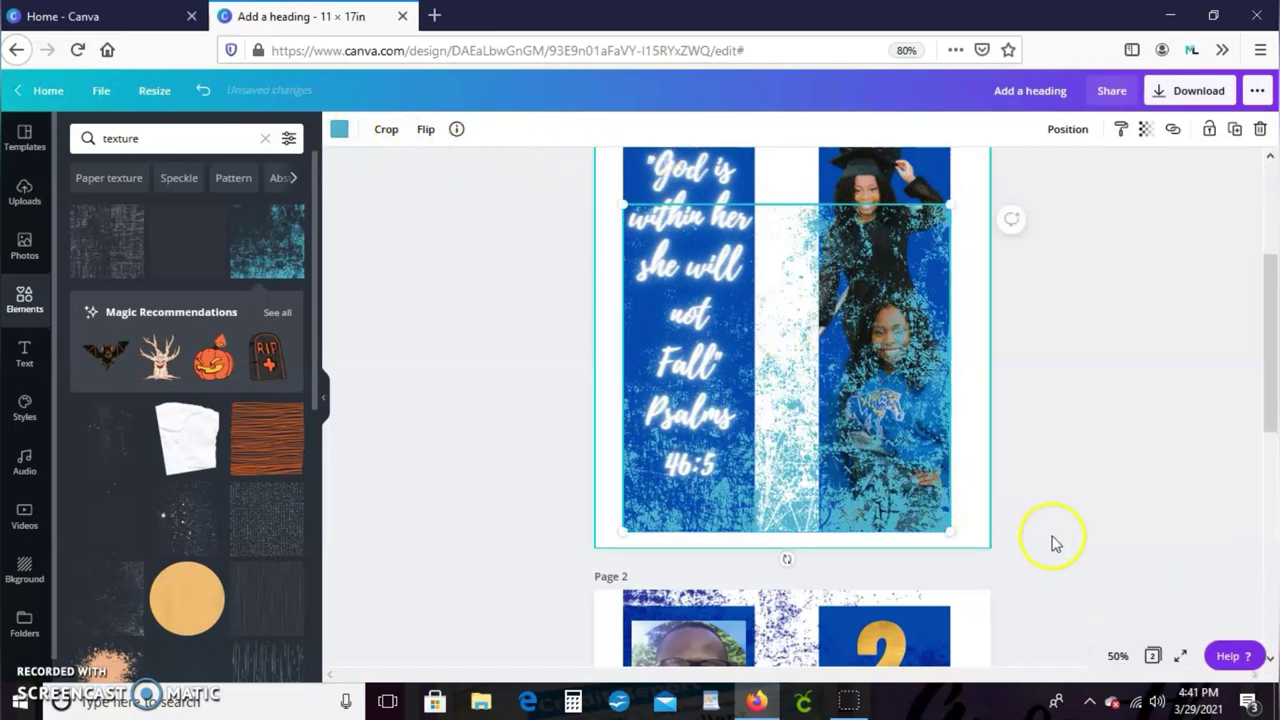
- Recolour the page 1 texture dark blue, send it to back, then one layer forward
{"action": "left_click", "coordinate": [340, 135]}
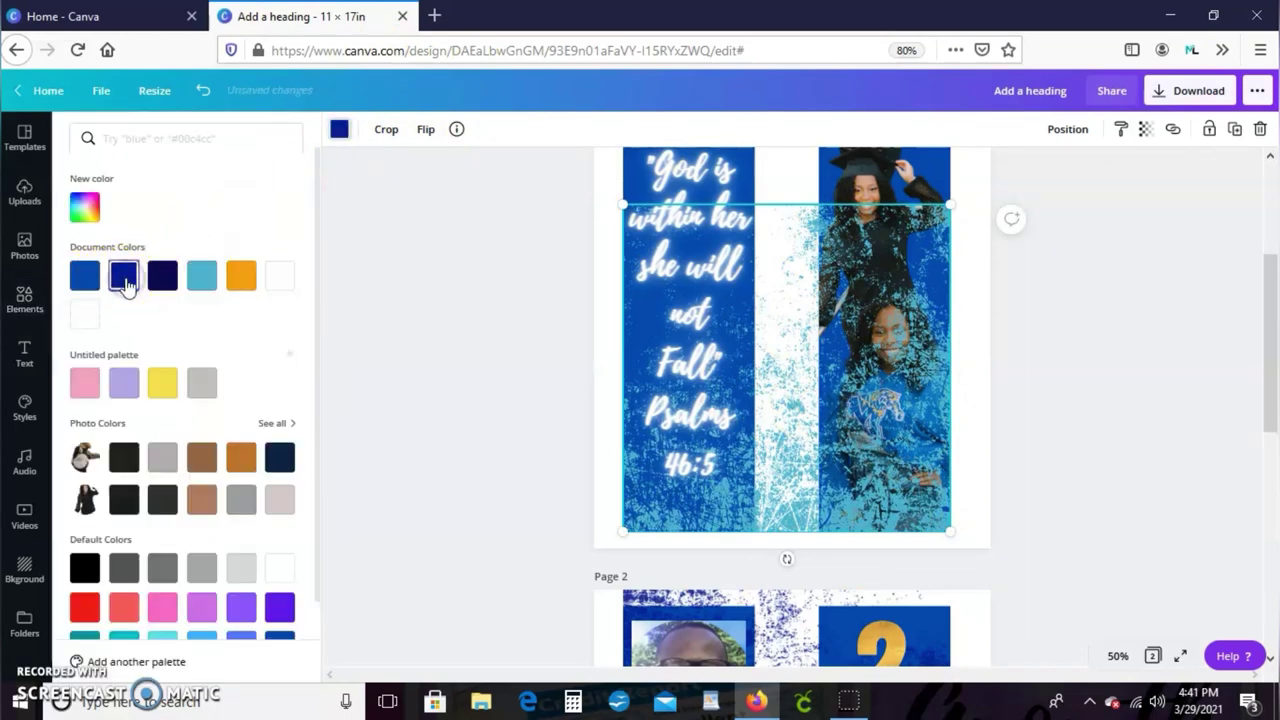
{"action": "left_click", "coordinate": [124, 280]}
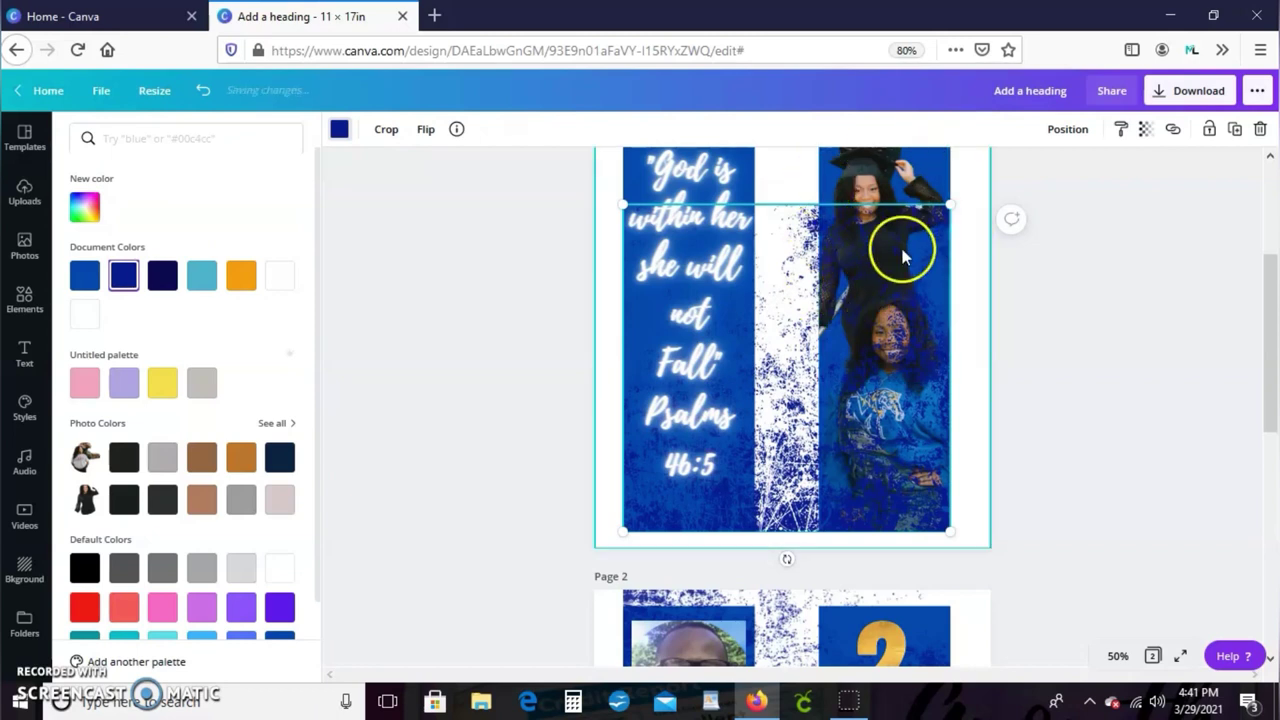
{"action": "left_click", "coordinate": [1066, 130]}
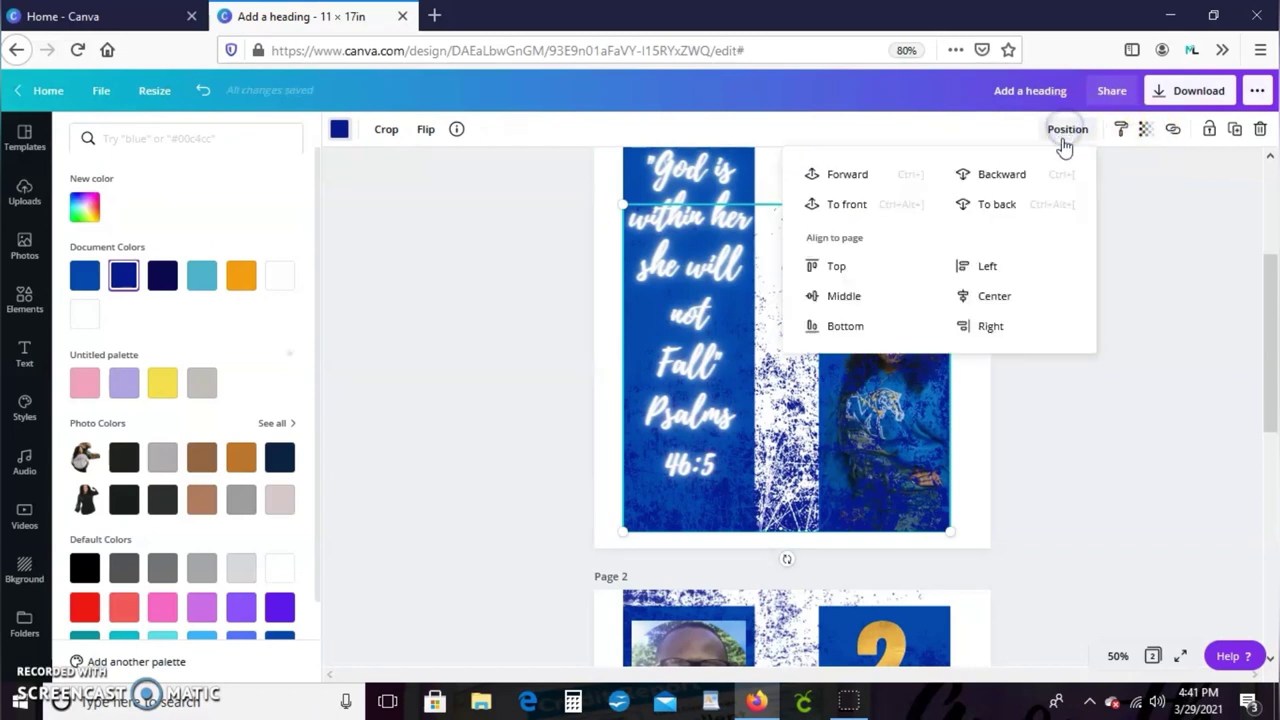
{"action": "left_click", "coordinate": [981, 208]}
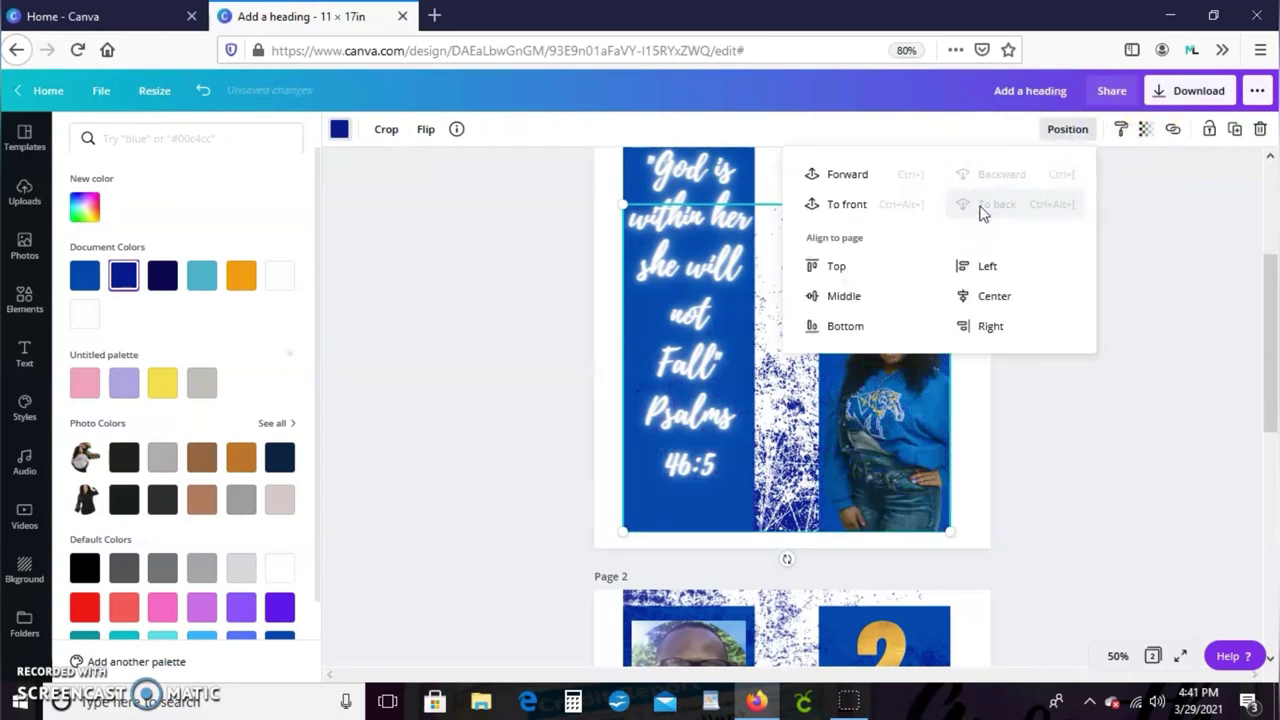
{"action": "left_click", "coordinate": [874, 175]}
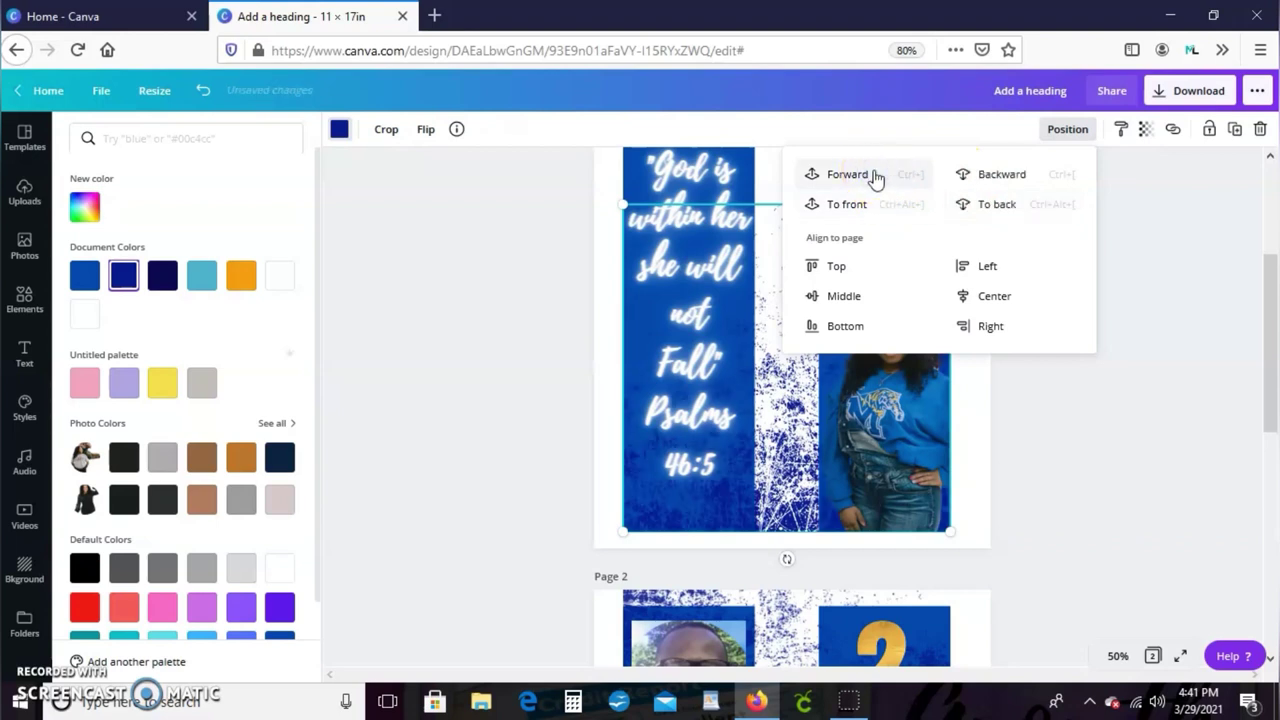
{"action": "left_click", "coordinate": [597, 175]}
{"action": "left_click", "coordinate": [678, 207]}
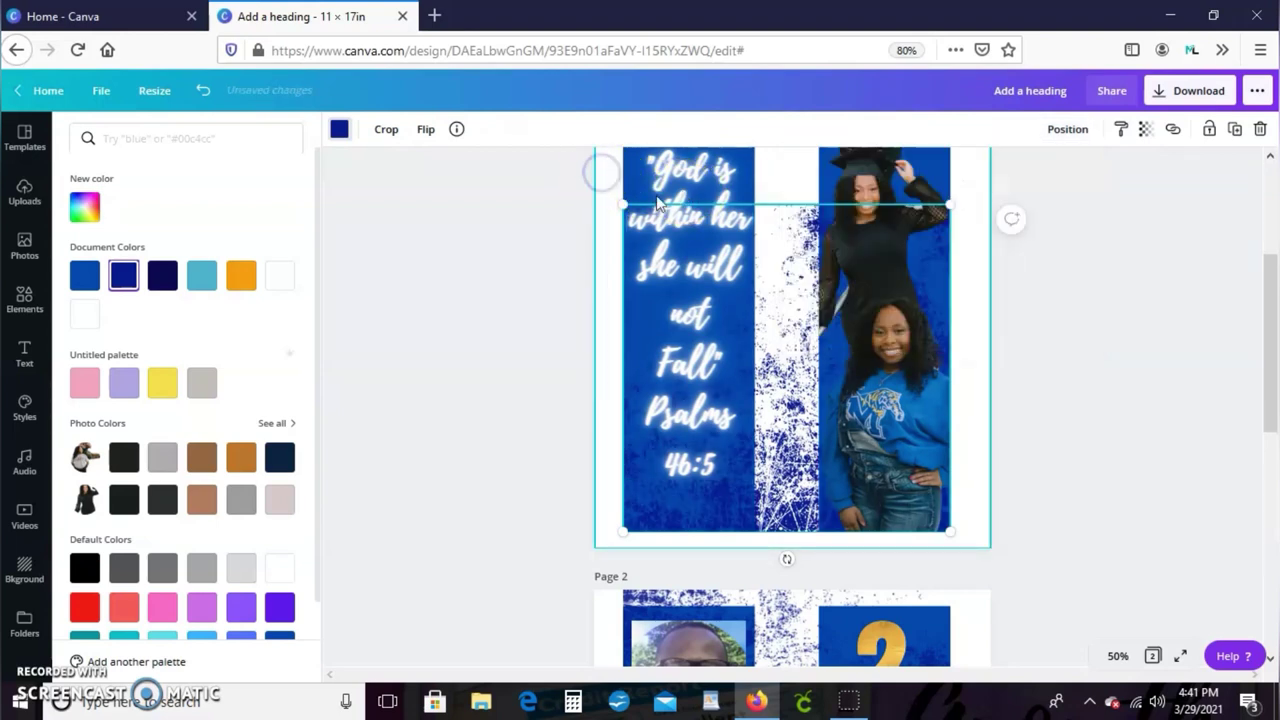
- Duplicate the dark blue texture and move the copy to the top of page 1
{"action": "scroll", "coordinate": [937, 487], "scroll_direction": "down", "scroll_amount": 8}
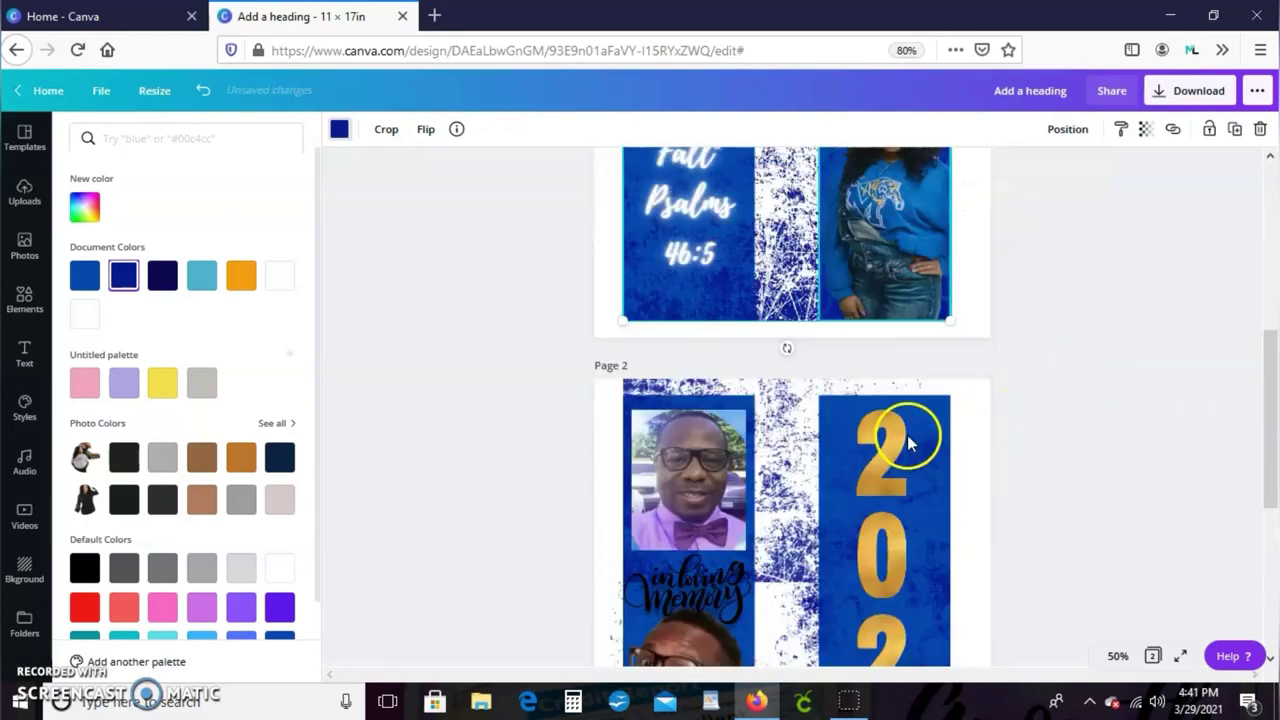
{"action": "scroll", "coordinate": [925, 470], "scroll_direction": "up", "scroll_amount": 10}
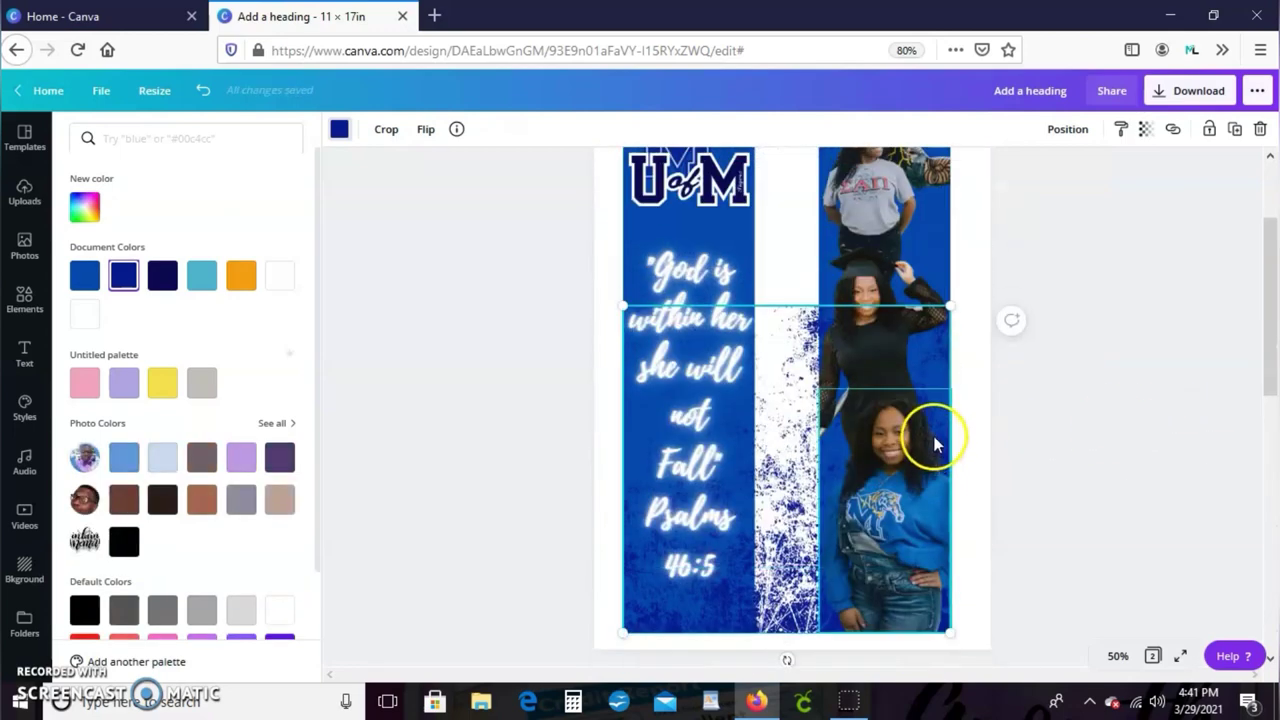
{"action": "scroll", "coordinate": [937, 432], "scroll_direction": "down", "scroll_amount": 1}
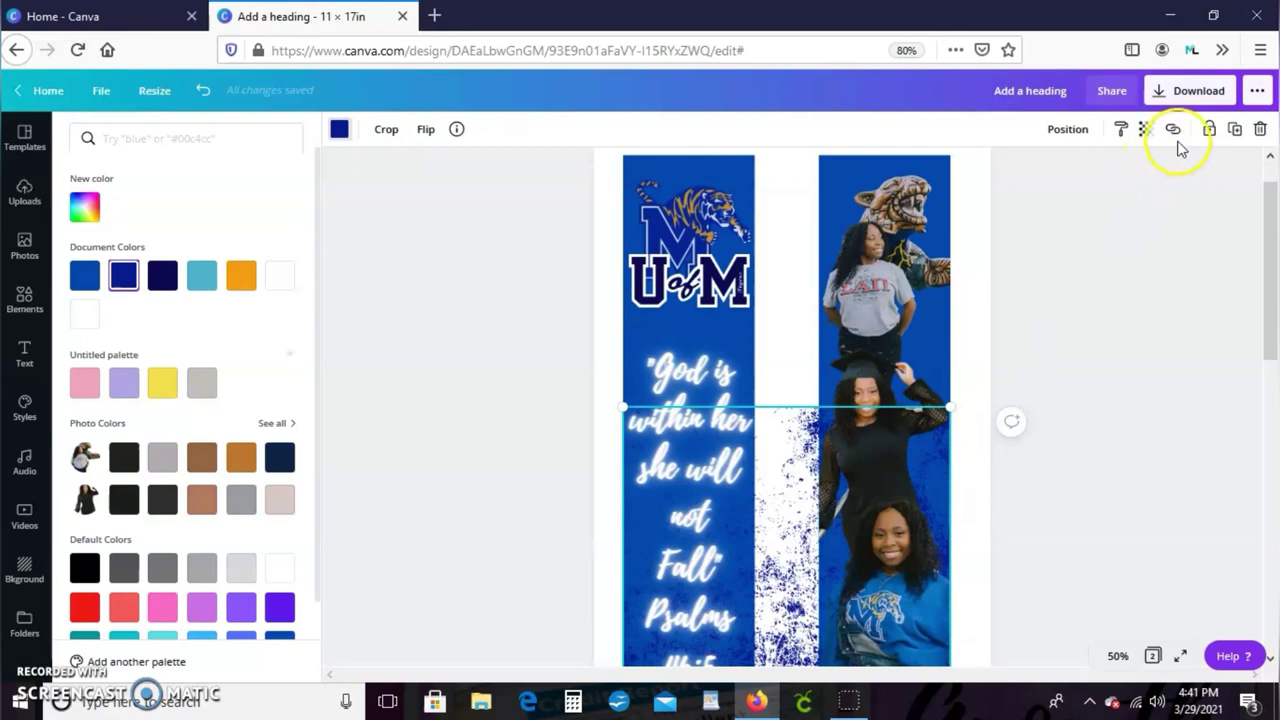
{"action": "left_click", "coordinate": [1236, 130]}
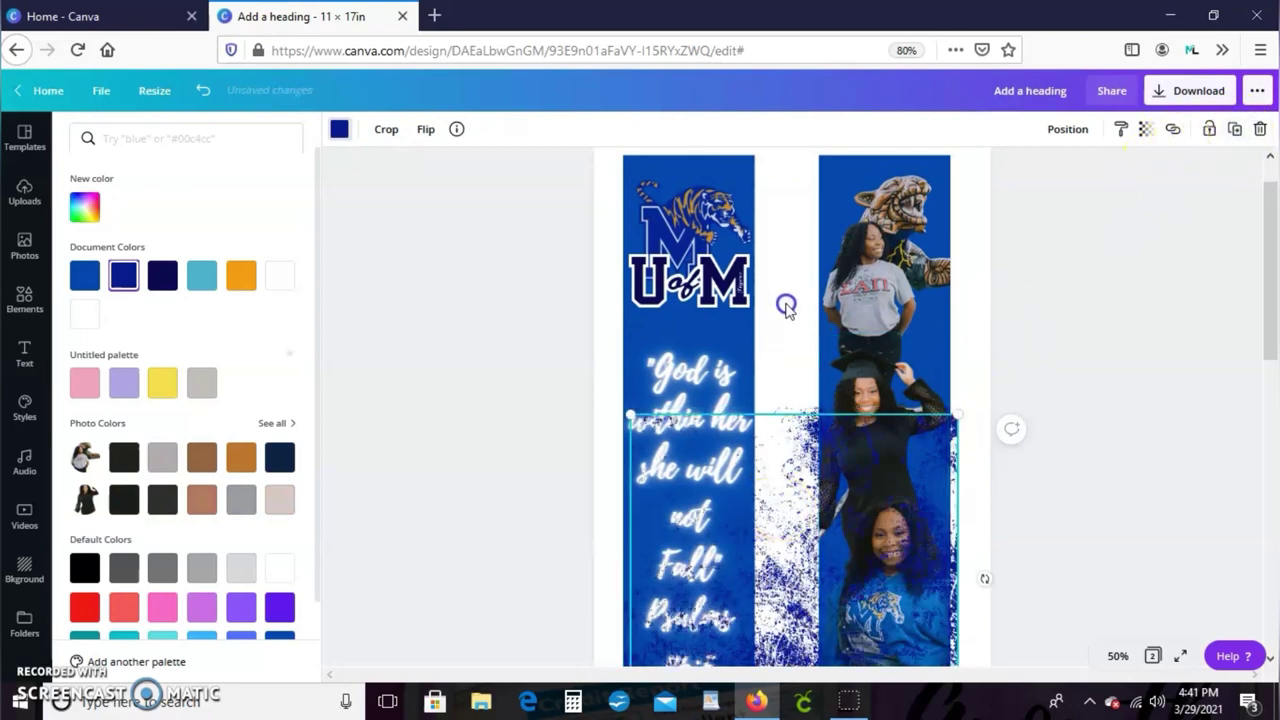
{"action": "left_click_drag", "start_coordinate": [785, 433], "coordinate": [776, 162]}
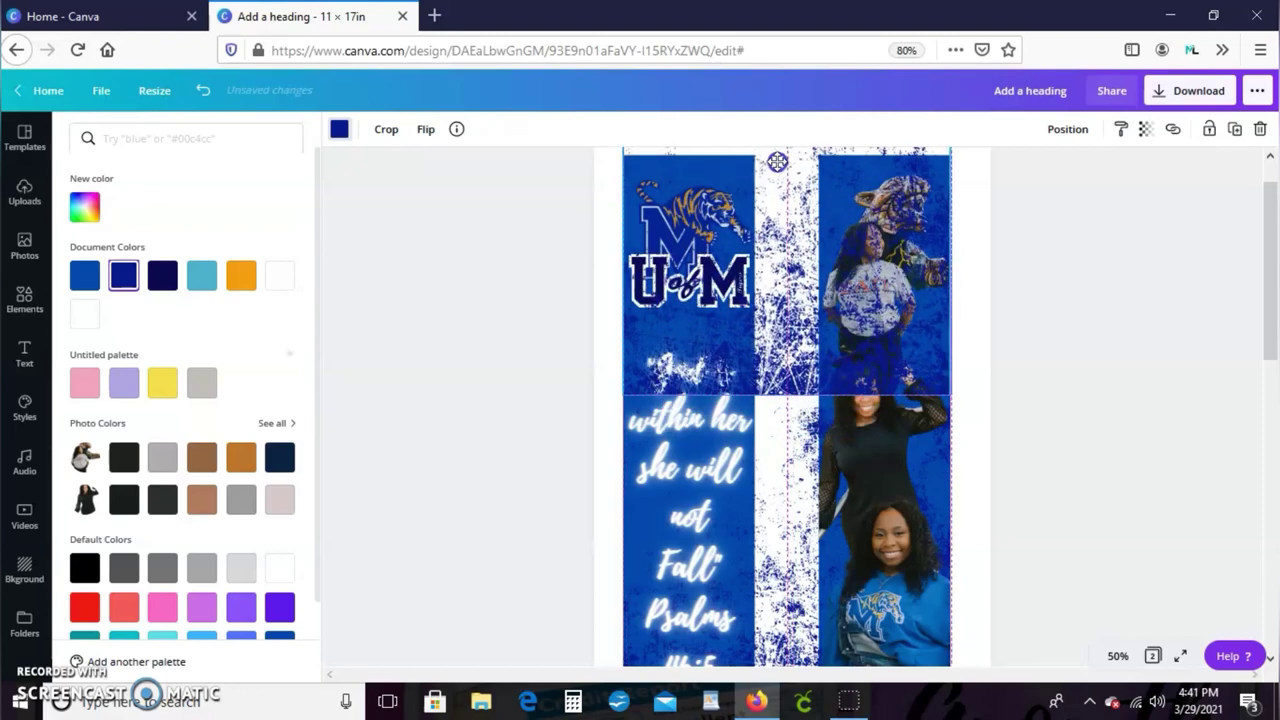
{"action": "left_click_drag", "start_coordinate": [680, 307], "coordinate": [680, 307]}
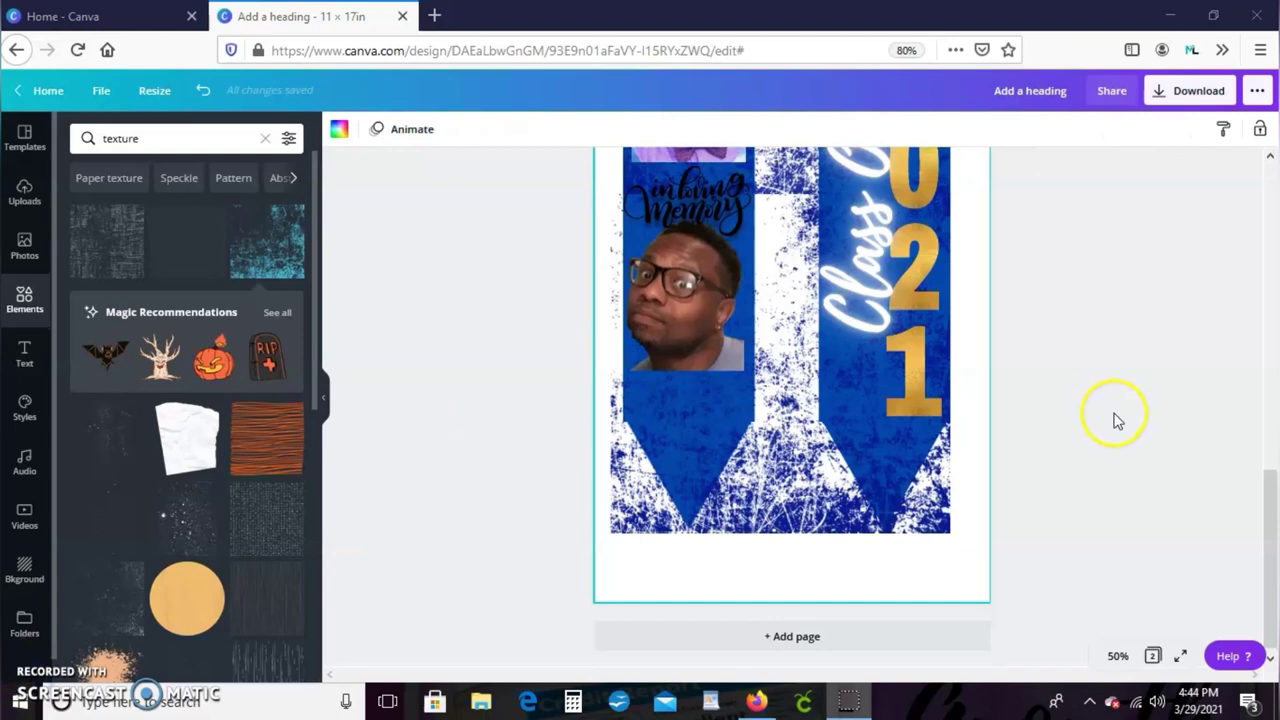
- Make Page 1's background solid royal blue from the Document Colors
{"action": "scroll", "coordinate": [1120, 420], "scroll_direction": "up", "scroll_amount": 4}
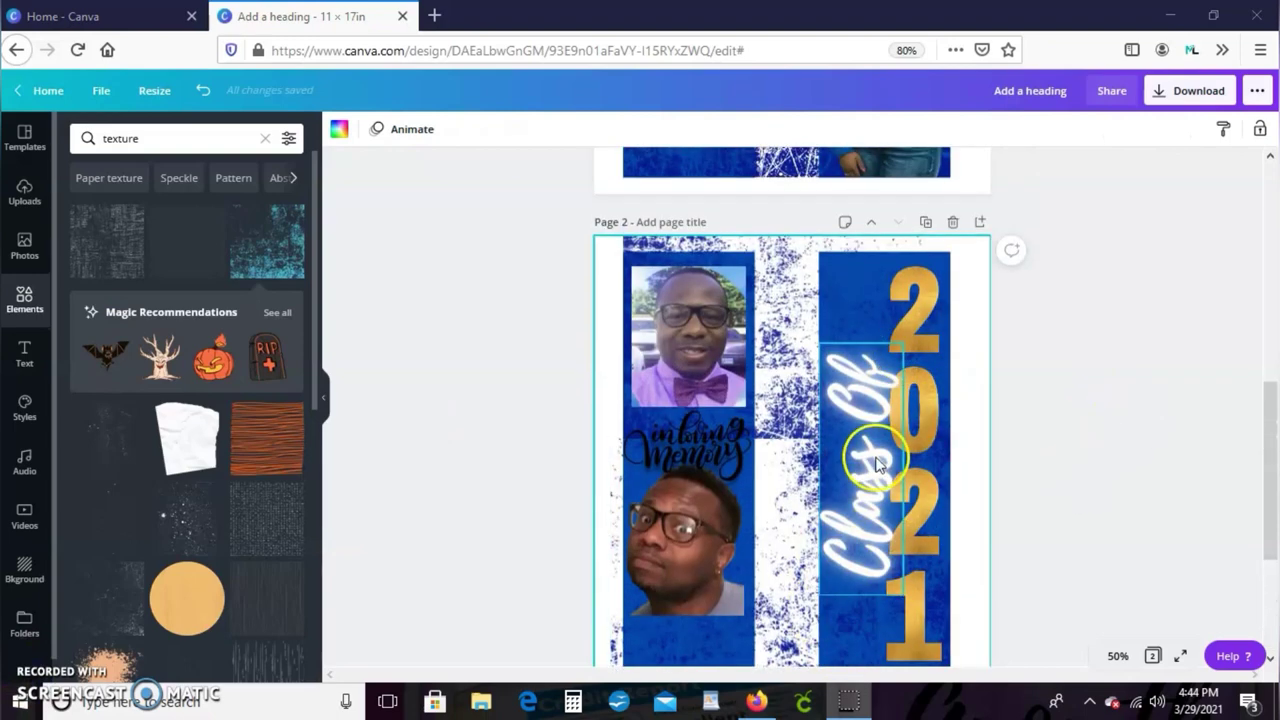
{"action": "scroll", "coordinate": [951, 249], "scroll_direction": "up", "scroll_amount": 5}
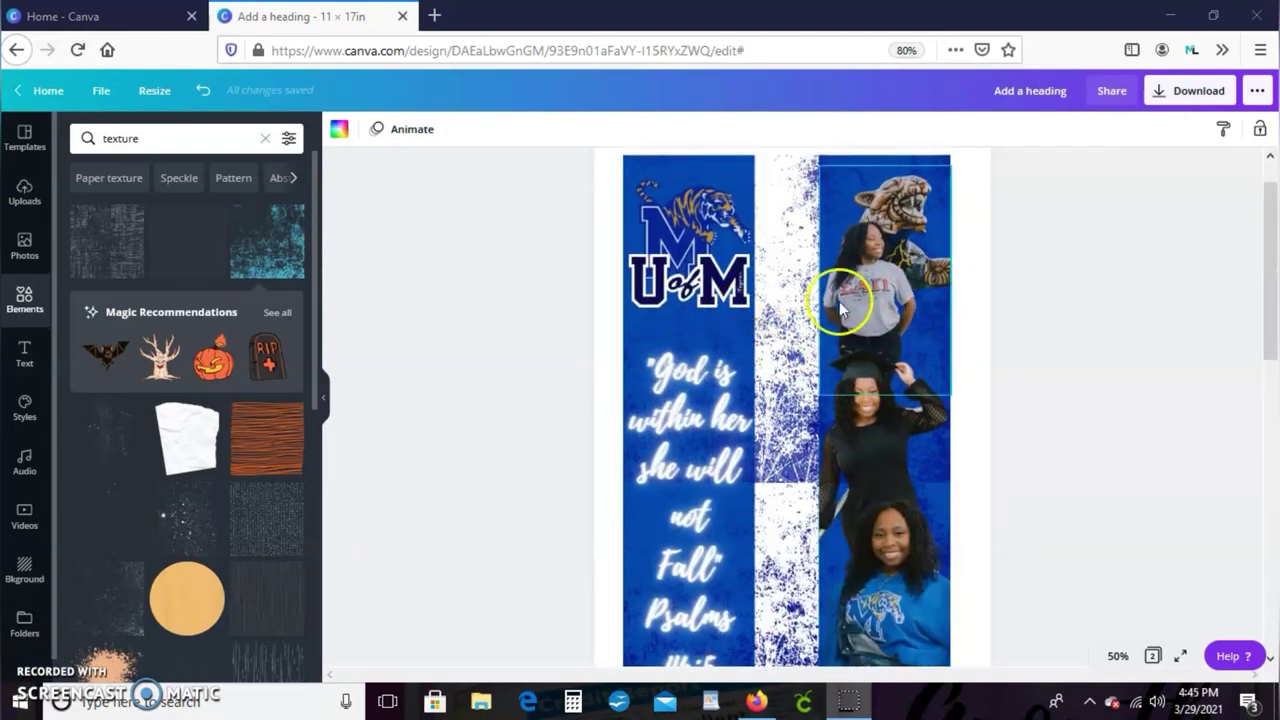
{"action": "scroll", "coordinate": [1006, 406], "scroll_direction": "down", "scroll_amount": 9}
{"action": "scroll", "coordinate": [1054, 434], "scroll_direction": "up", "scroll_amount": 10}
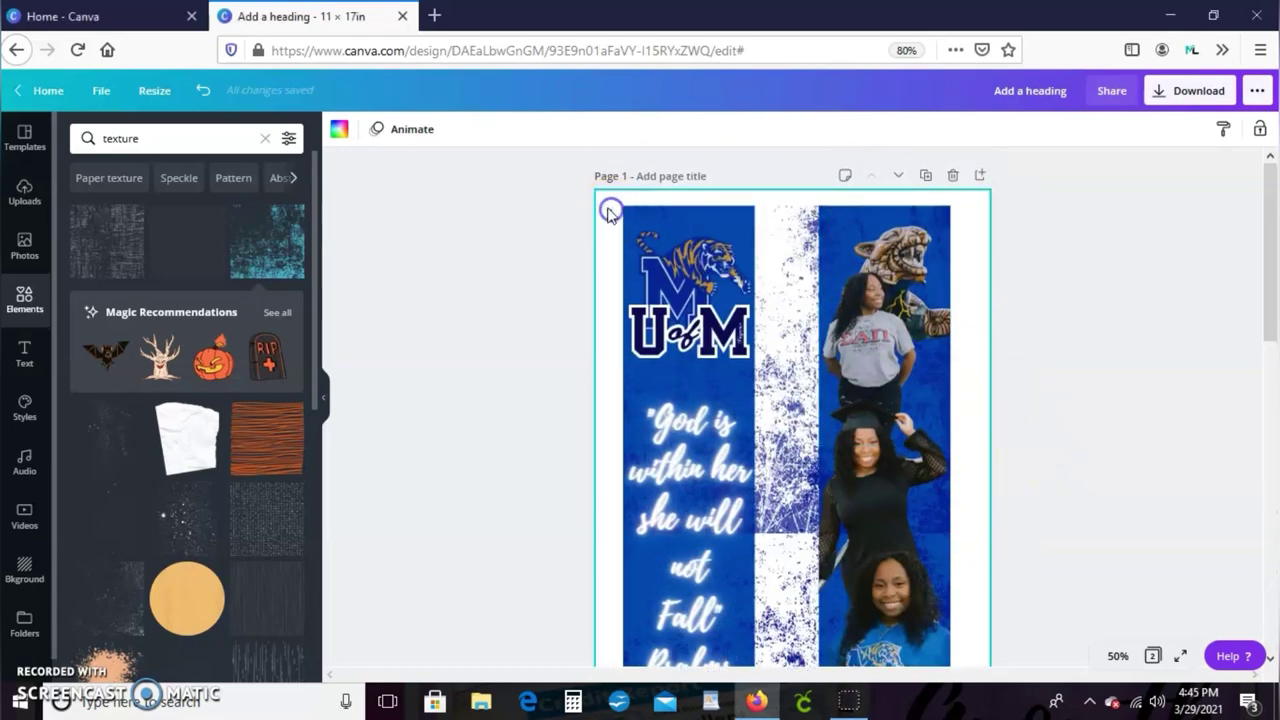
{"action": "left_click", "coordinate": [340, 131]}
{"action": "left_click", "coordinate": [106, 281]}
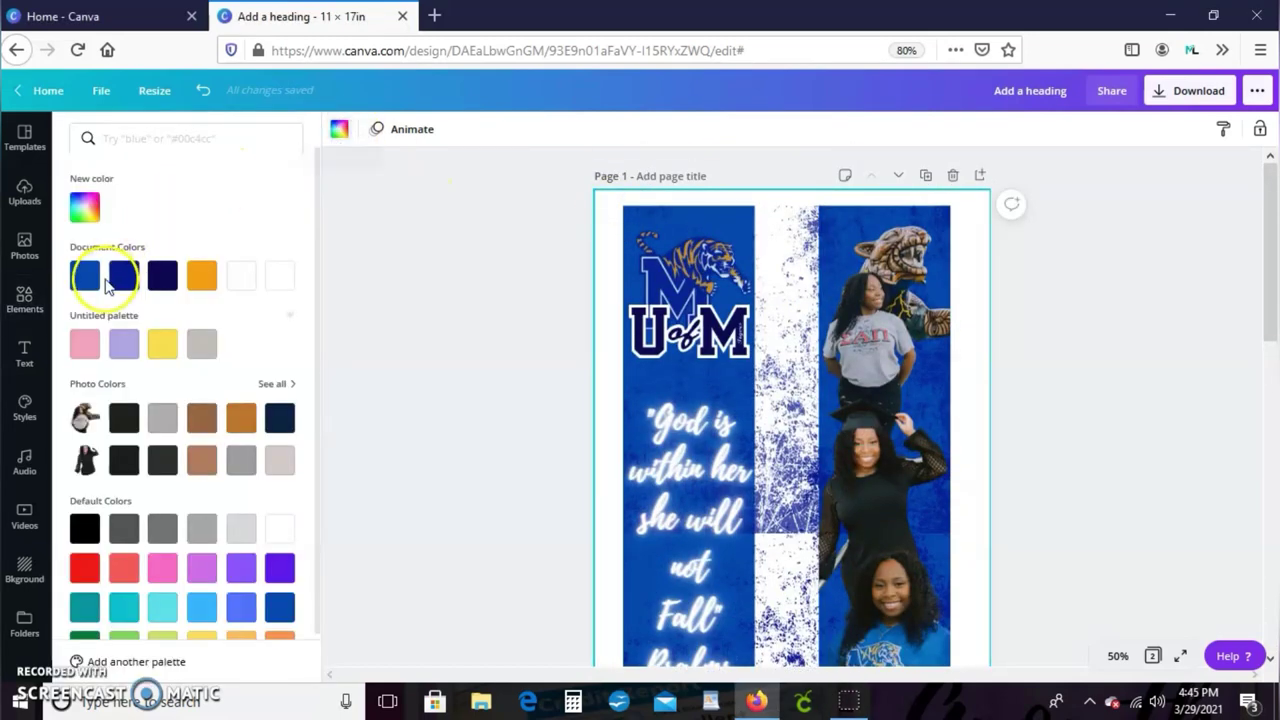
{"action": "left_click", "coordinate": [90, 288]}
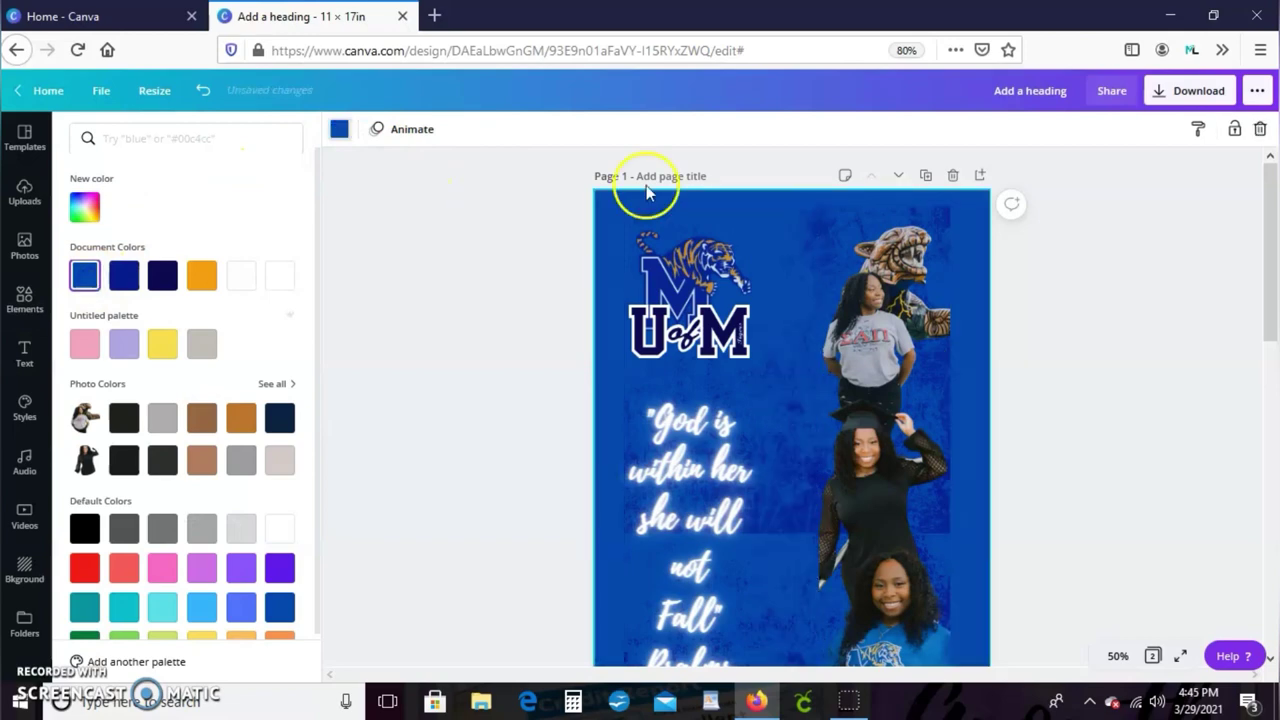
- Fill Page 2's background with the same document blue and review both pages
{"action": "scroll", "coordinate": [773, 399], "scroll_direction": "down", "scroll_amount": 3}
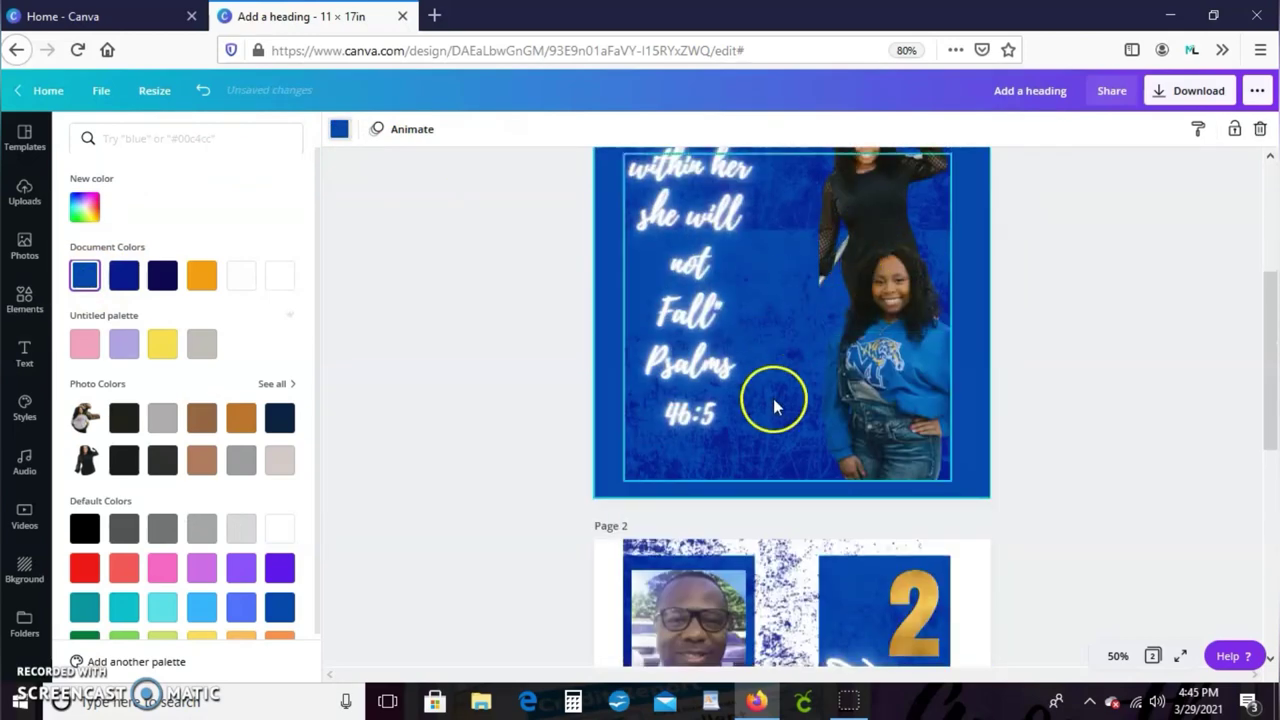
{"action": "scroll", "coordinate": [773, 399], "scroll_direction": "down", "scroll_amount": 2}
{"action": "left_click", "coordinate": [606, 414]}
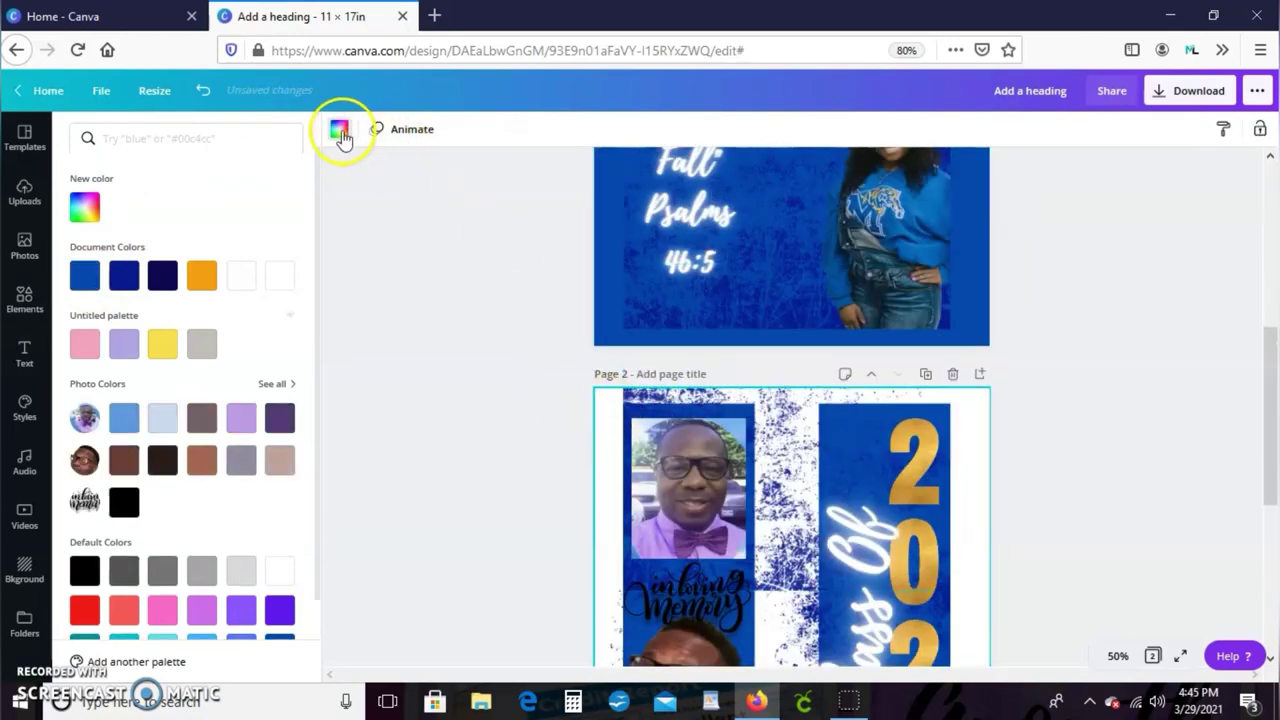
{"action": "left_click", "coordinate": [85, 276]}
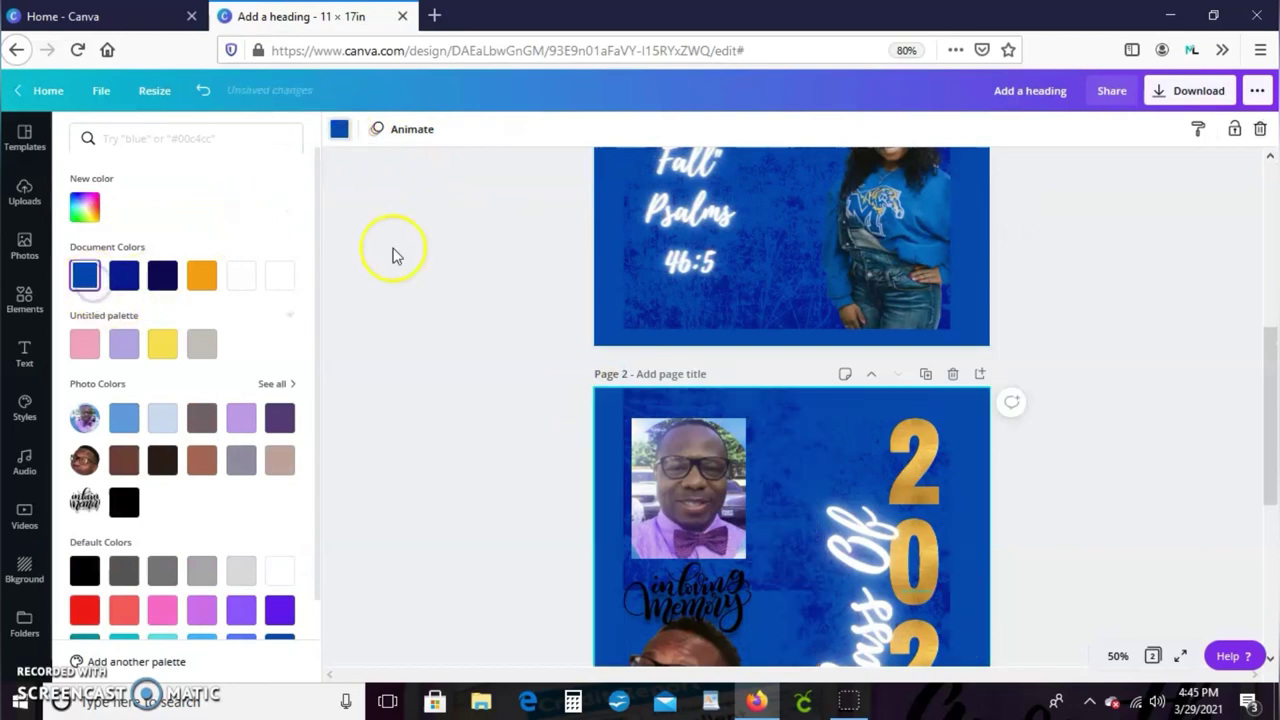
{"action": "scroll", "coordinate": [1260, 271], "scroll_direction": "down", "scroll_amount": 5}
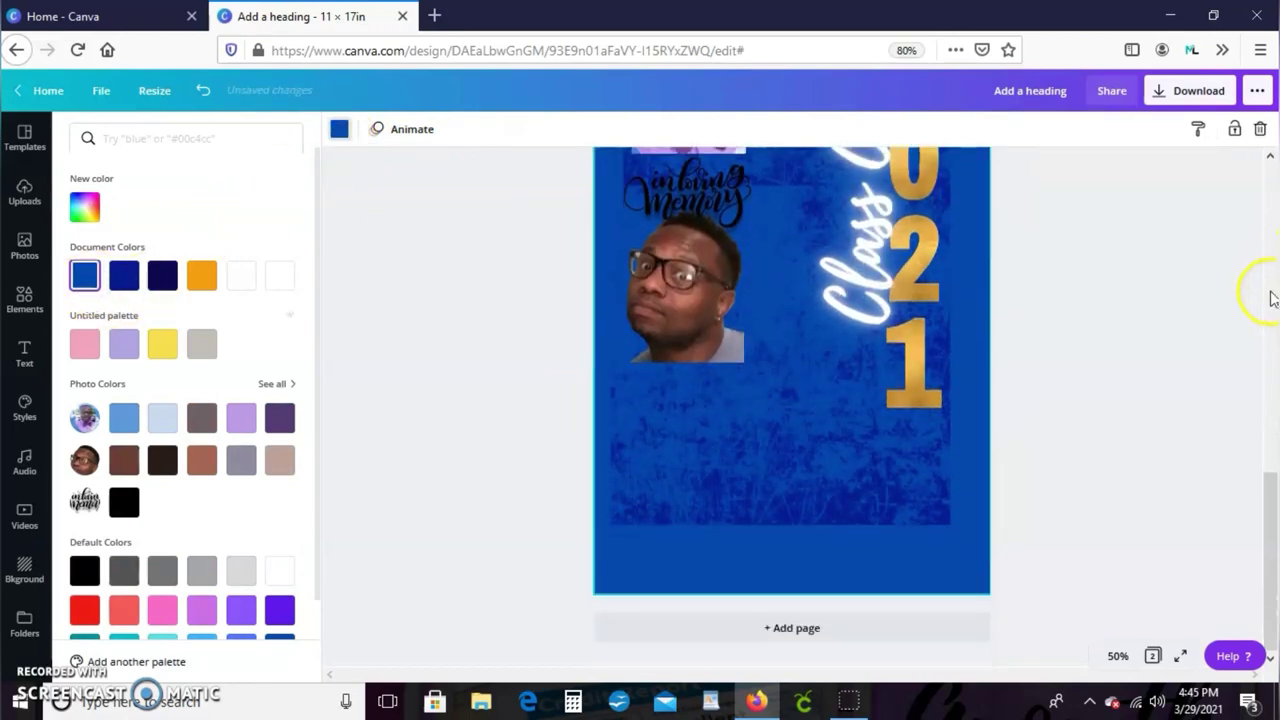
{"action": "scroll", "coordinate": [1262, 350], "scroll_direction": "up", "scroll_amount": 2}
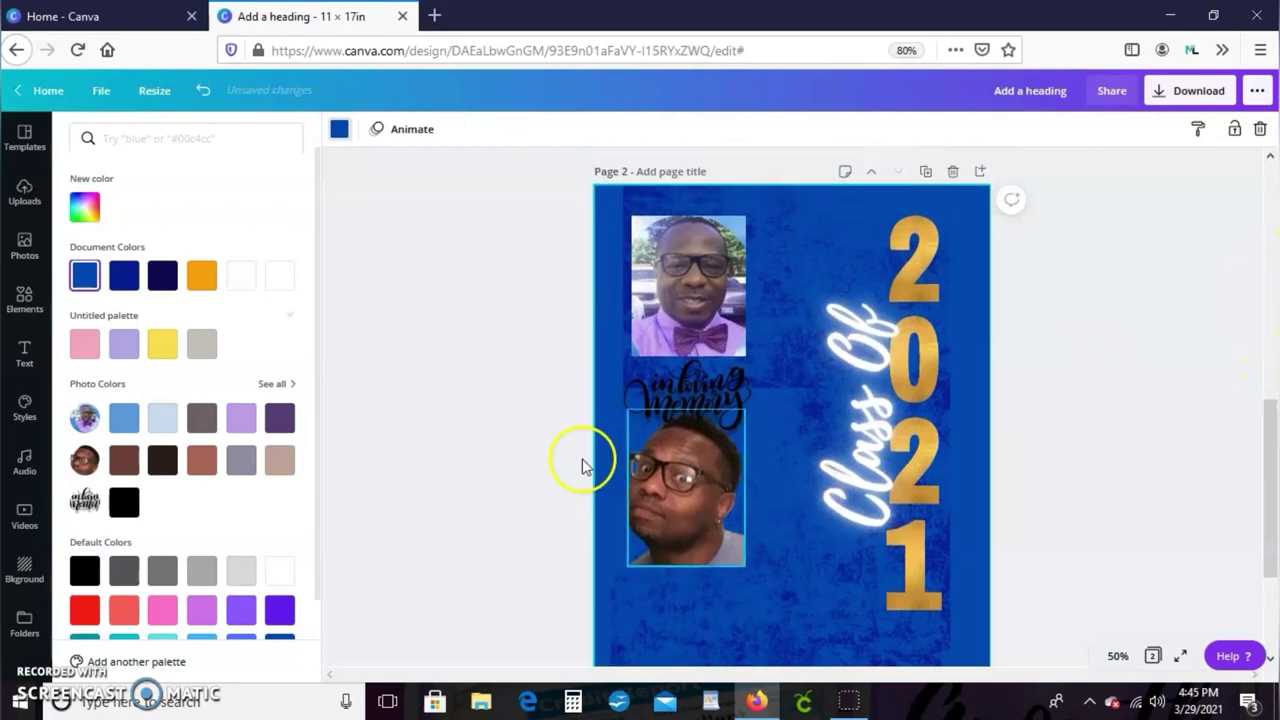
{"action": "scroll", "coordinate": [1272, 212], "scroll_direction": "up", "scroll_amount": 6}
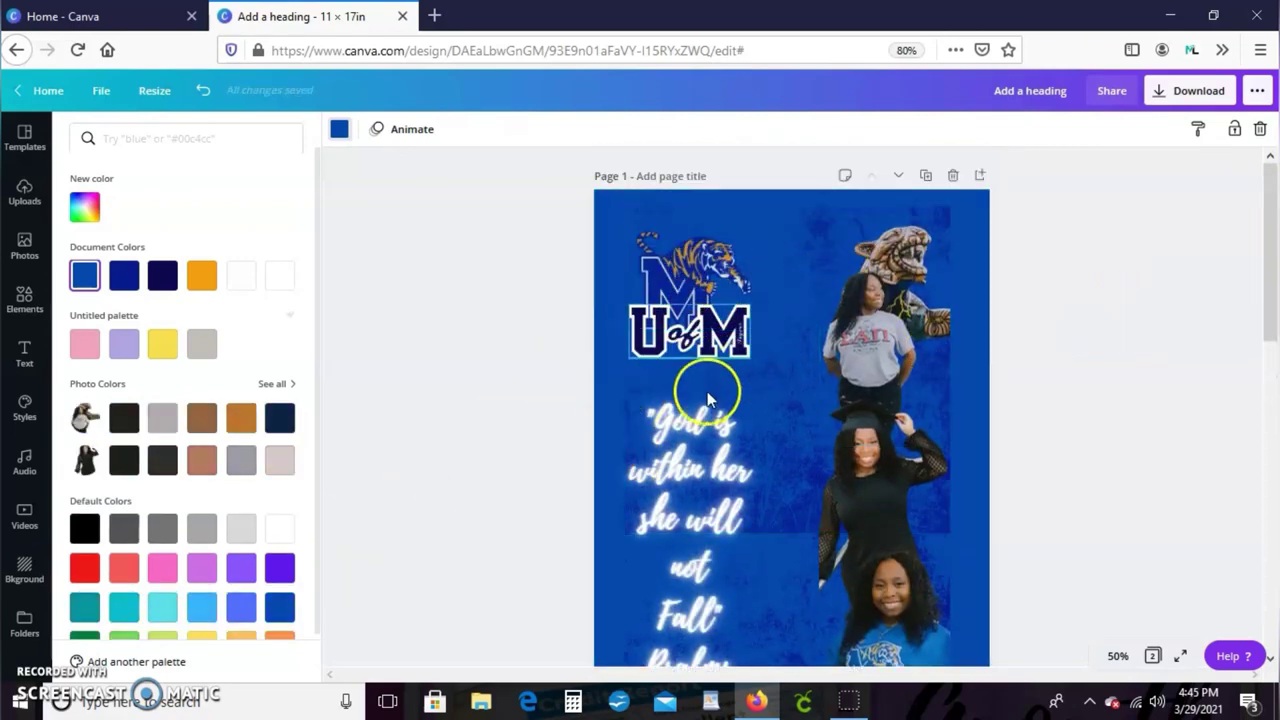
{"action": "scroll", "coordinate": [964, 379], "scroll_direction": "down", "scroll_amount": 3}
{"action": "scroll", "coordinate": [757, 391], "scroll_direction": "down", "scroll_amount": 3}
{"action": "scroll", "coordinate": [1026, 377], "scroll_direction": "down", "scroll_amount": 3}
{"action": "scroll", "coordinate": [1140, 266], "scroll_direction": "up", "scroll_amount": 5}
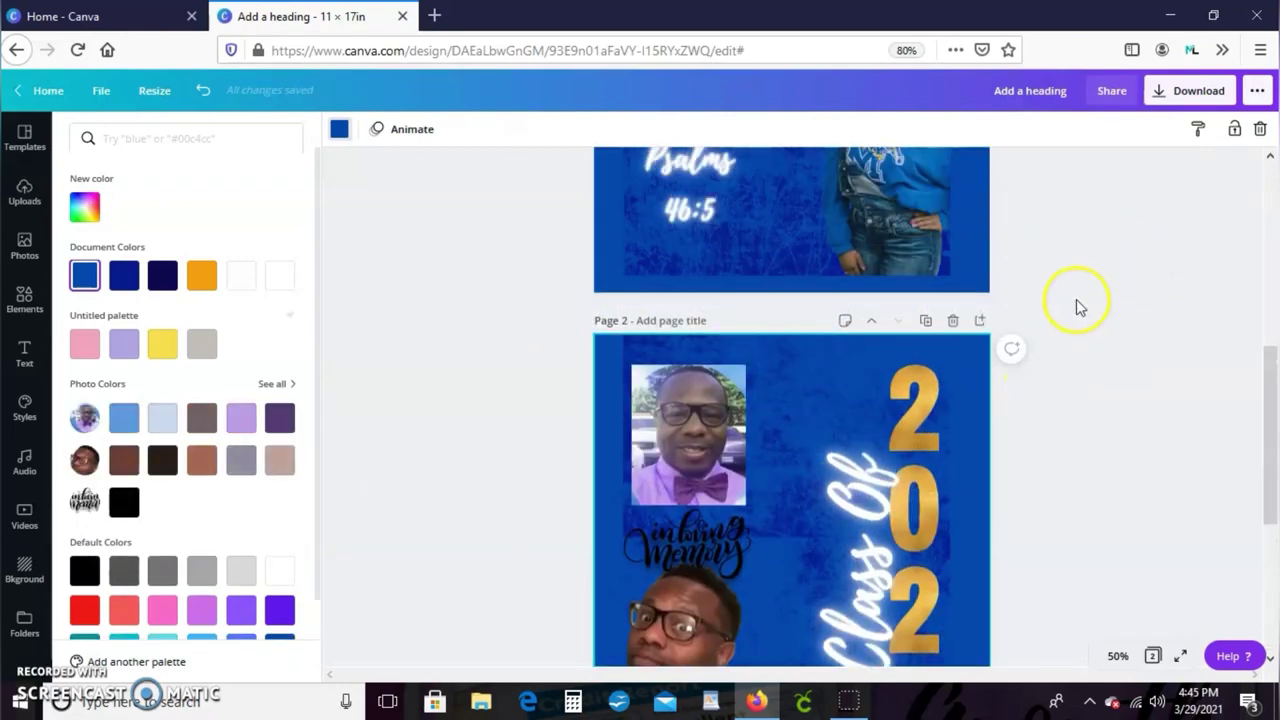
{"action": "scroll", "coordinate": [1080, 297], "scroll_direction": "up", "scroll_amount": 5}
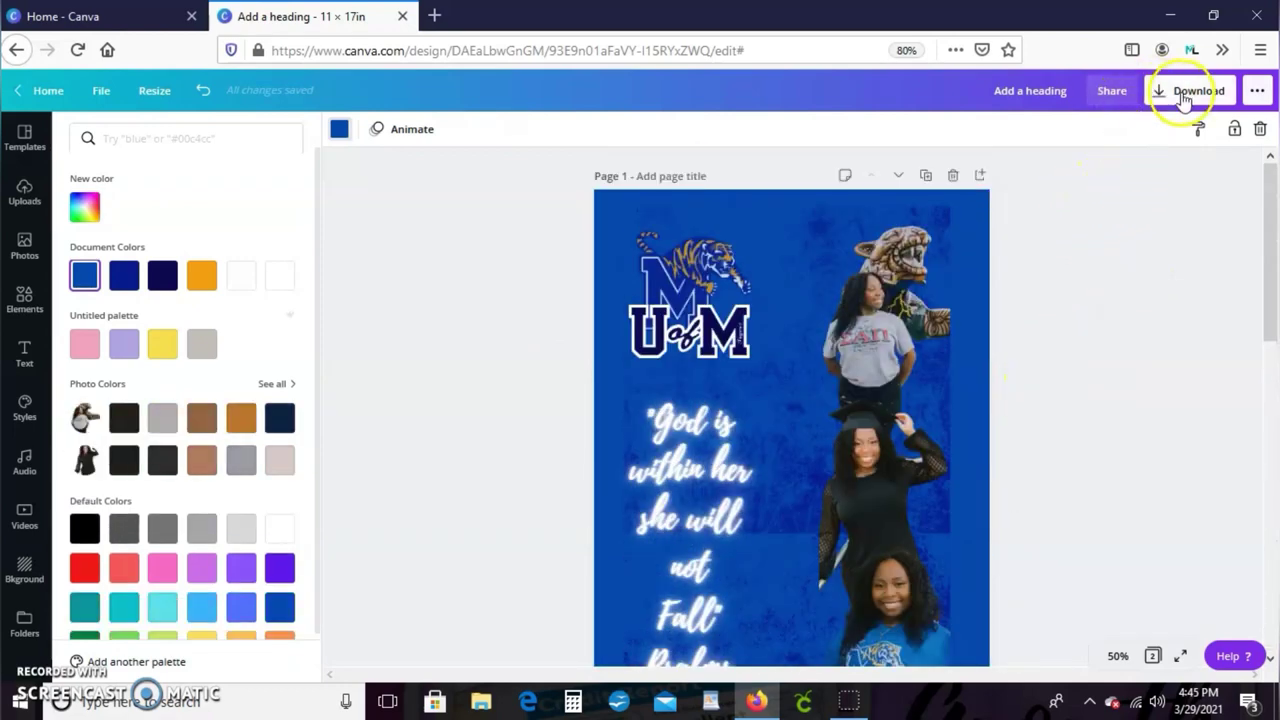
- Download all pages as PNG into Add a heading.zip and show it in Downloads
{"action": "left_click", "coordinate": [1210, 91]}
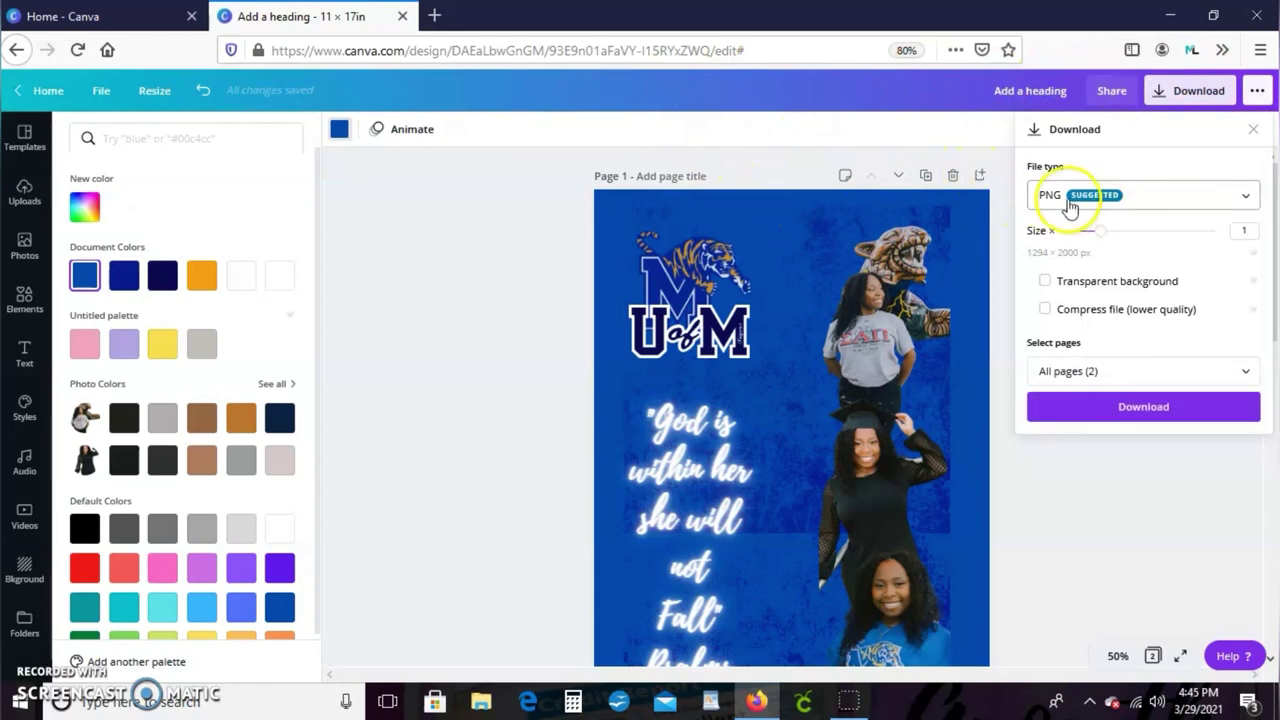
{"action": "left_click", "coordinate": [1108, 400]}
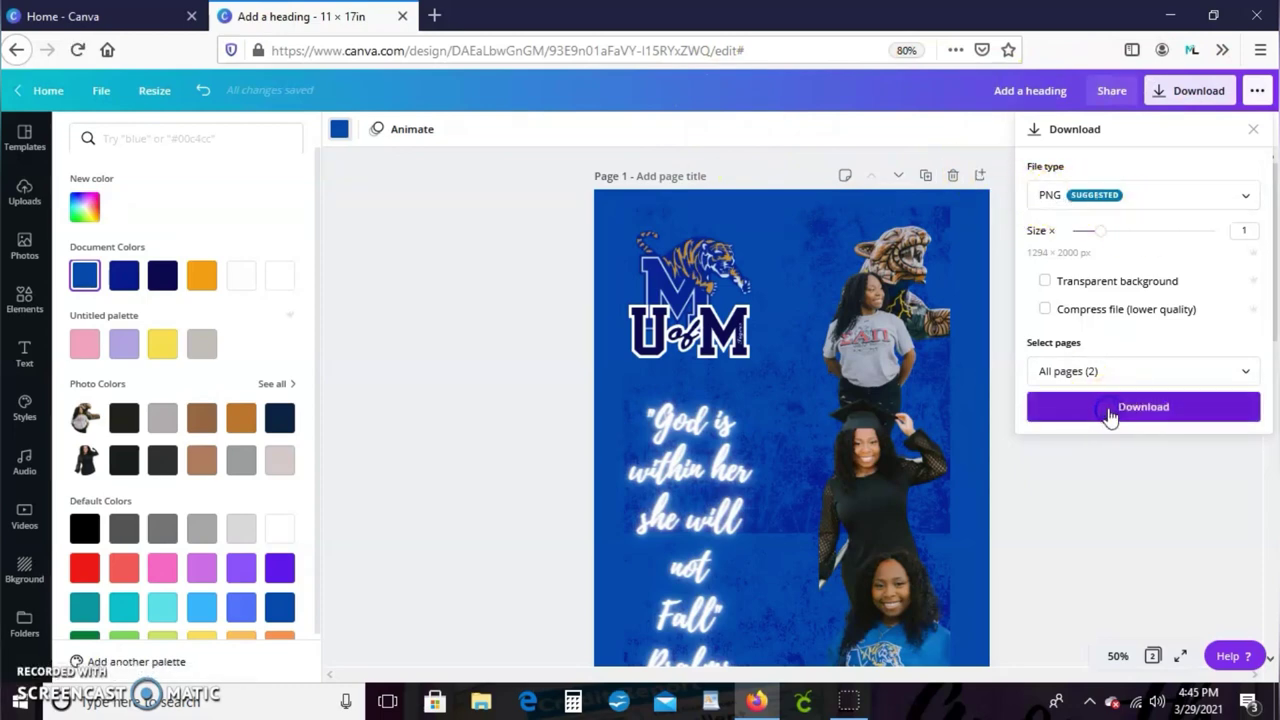
{"action": "left_click", "coordinate": [1094, 410]}
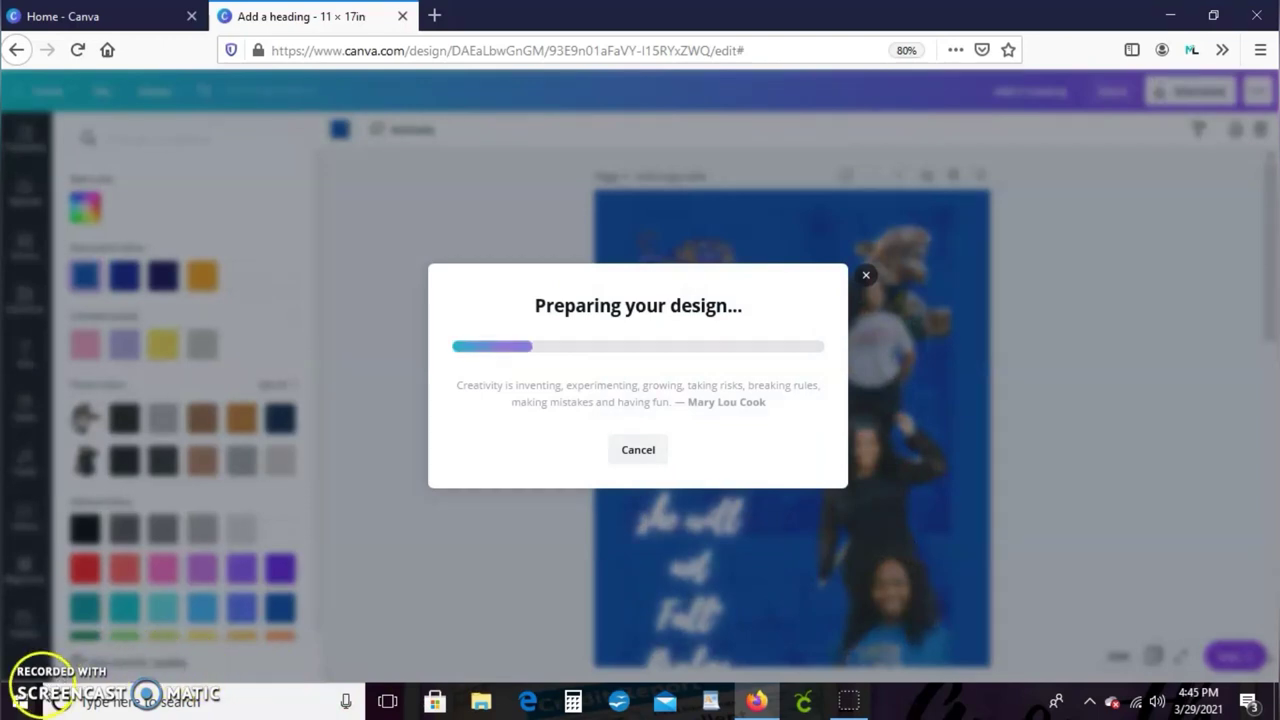
{"action": "left_click", "coordinate": [720, 452]}
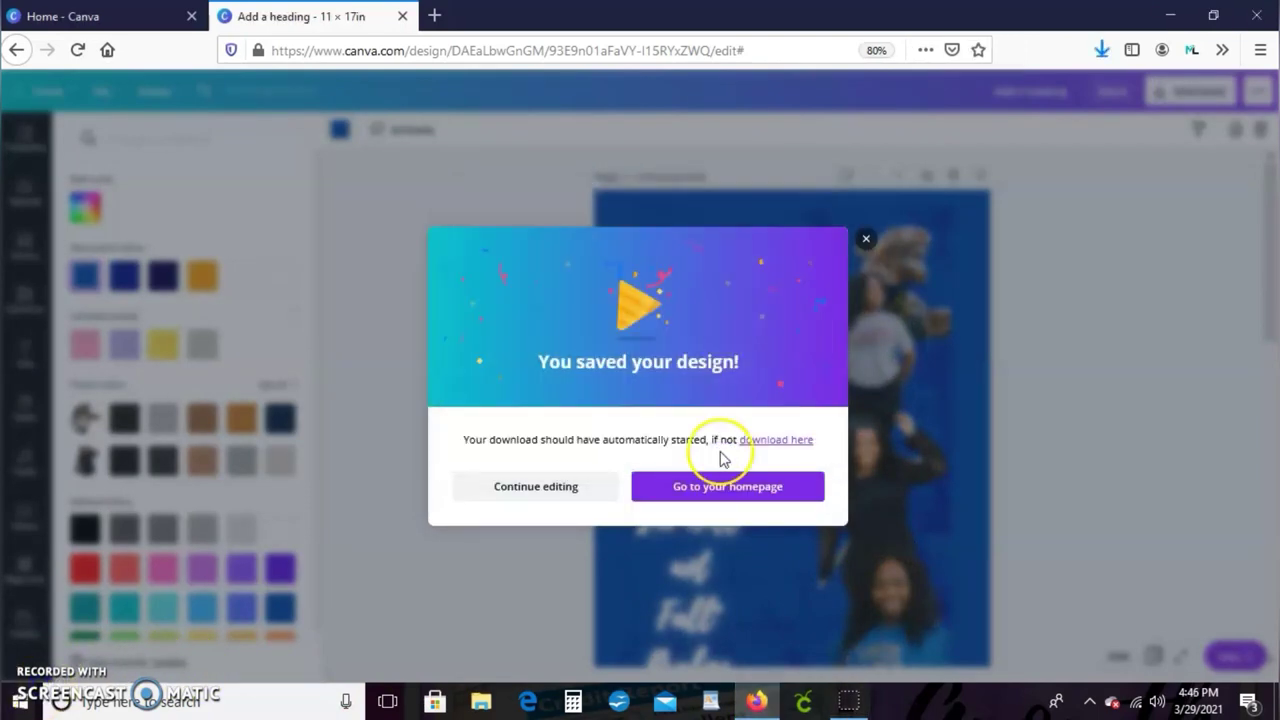
{"action": "left_click", "coordinate": [1101, 50]}
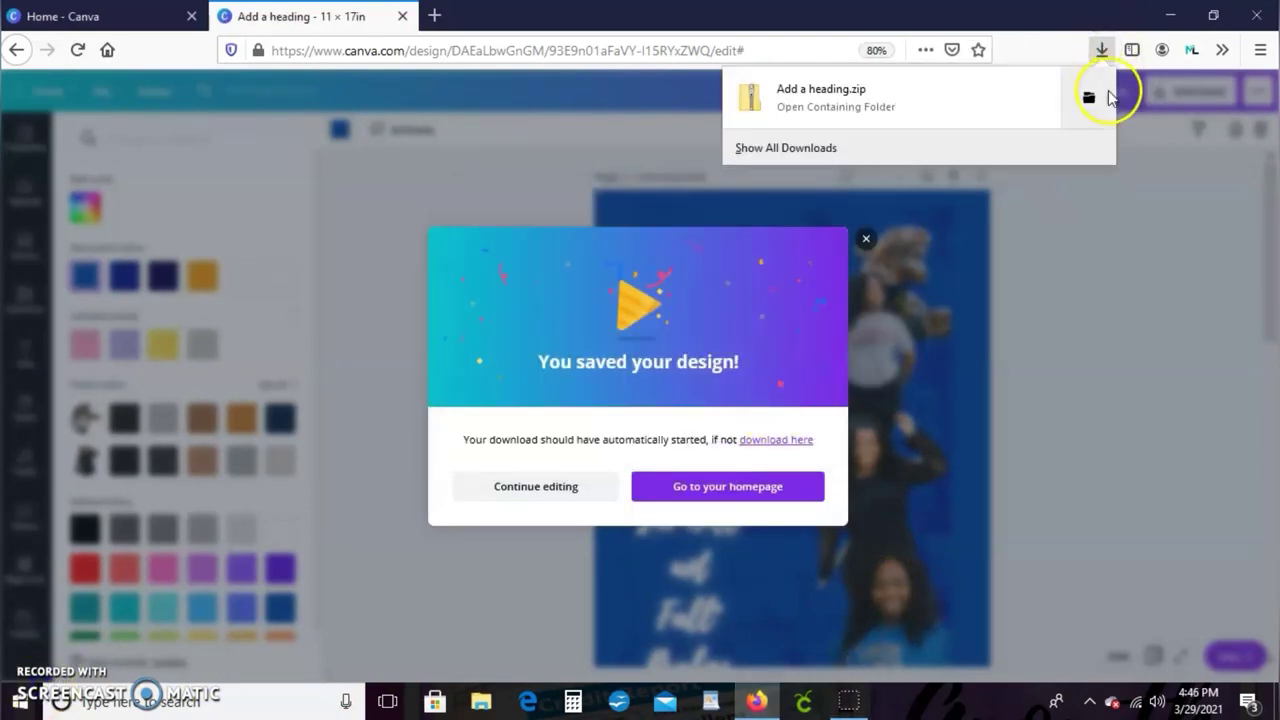
{"action": "left_click", "coordinate": [1110, 95]}
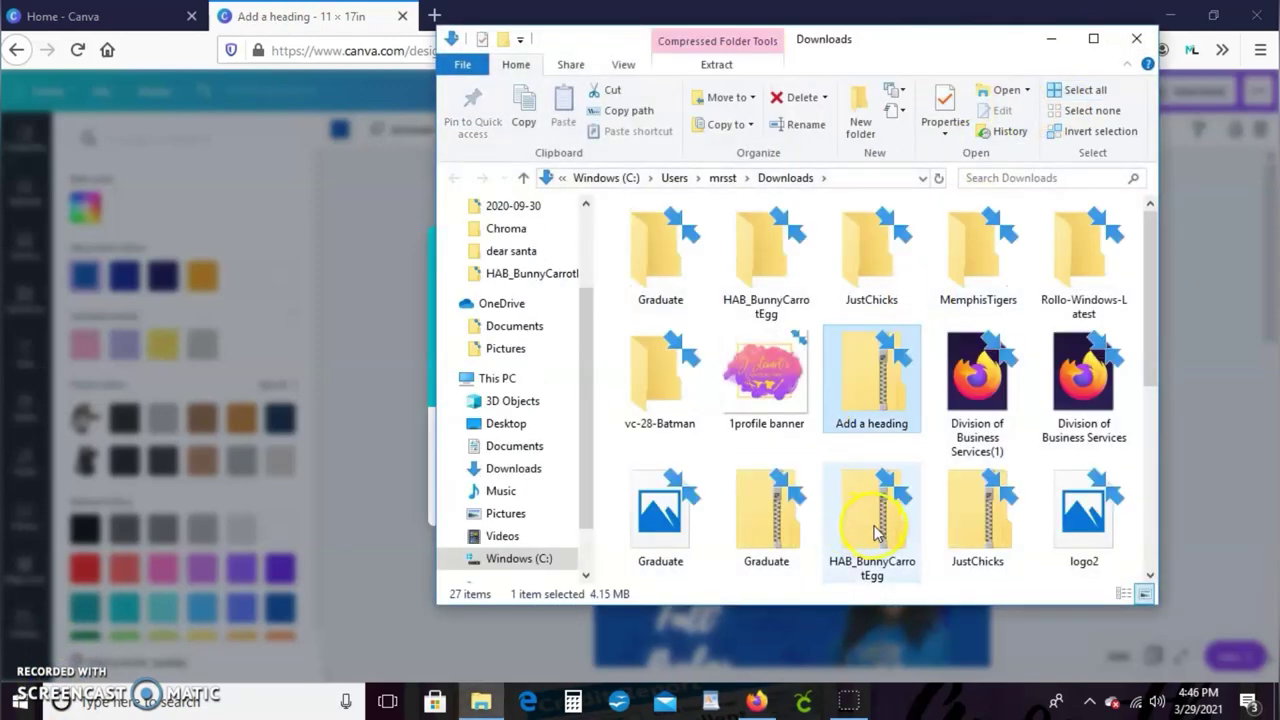
- Open 1.png from the extracted Add a heading folder in Photos
{"action": "left_click", "coordinate": [780, 525]}
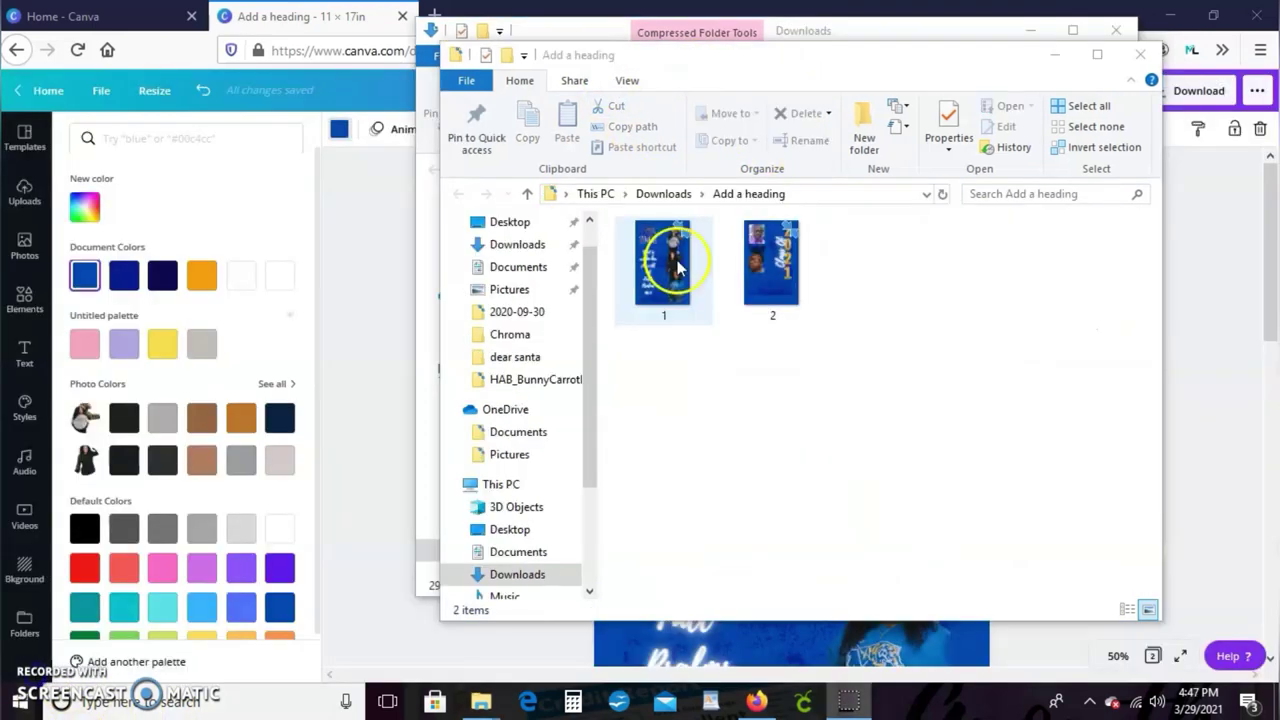
{"action": "left_click", "coordinate": [678, 268]}
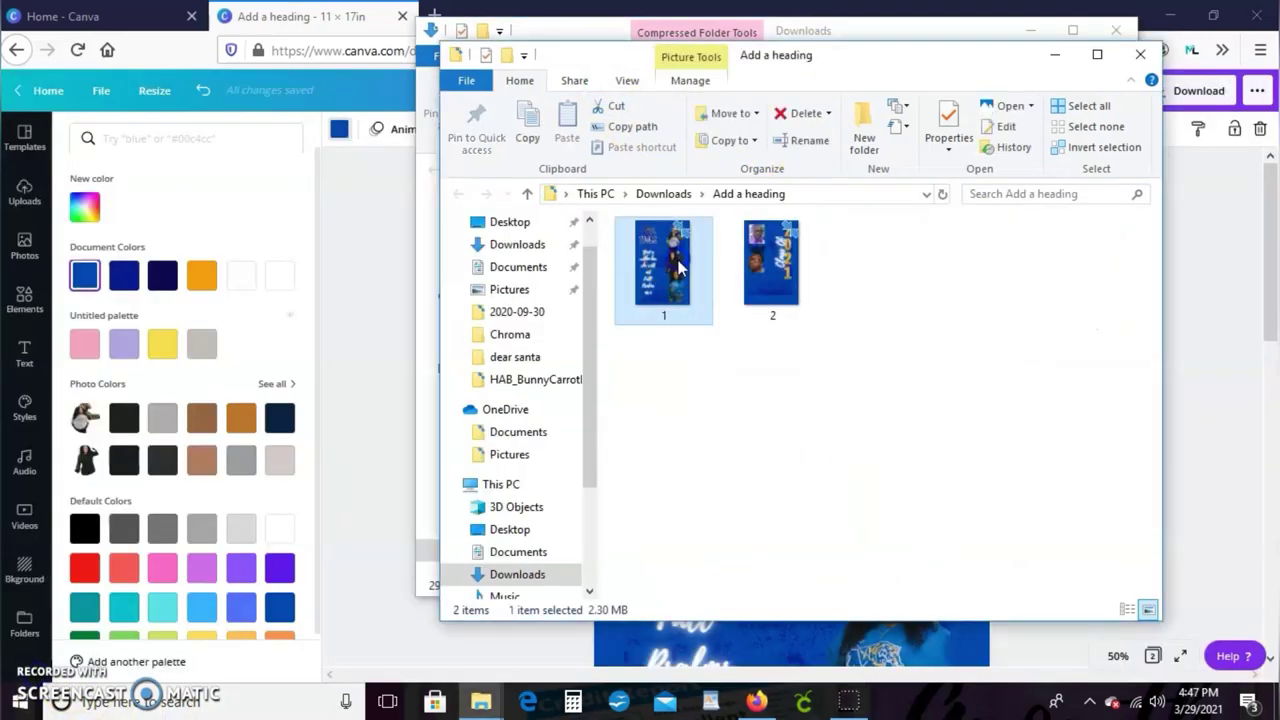
{"action": "double_click", "coordinate": [678, 268]}
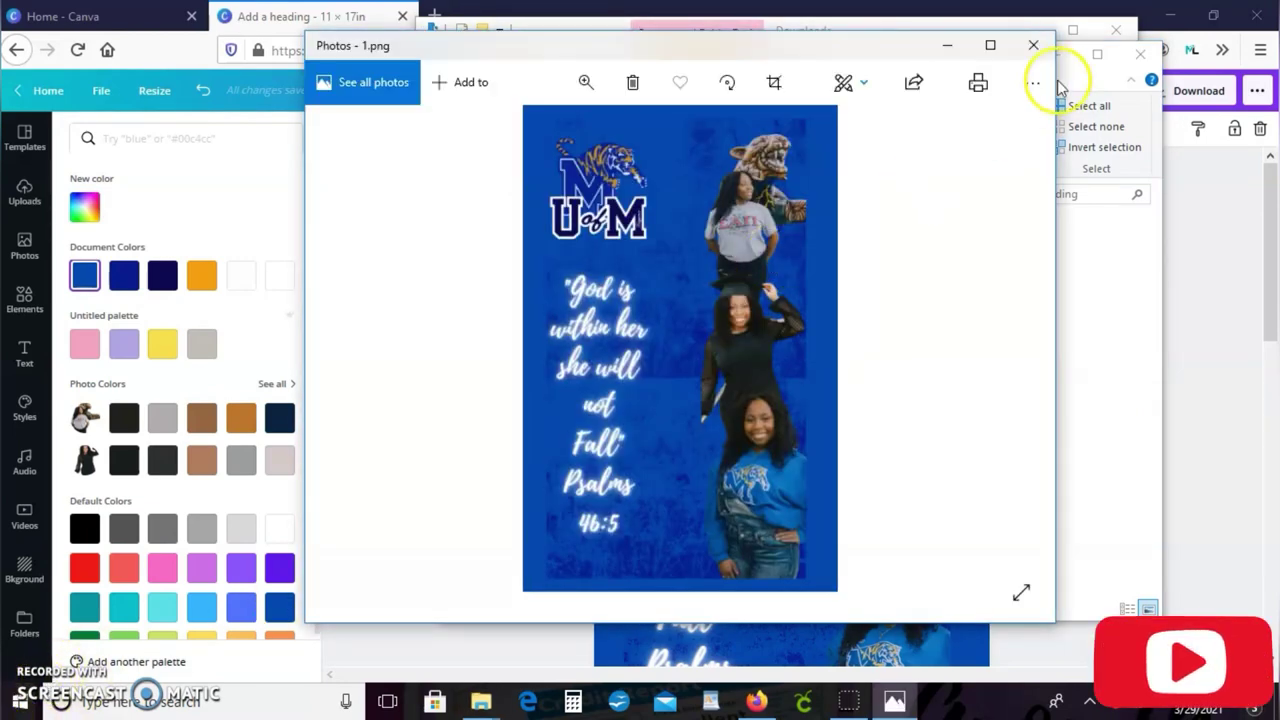
- Print 1.png on the EPSON WF-7710 Series with Tabloid paper size
{"action": "left_click", "coordinate": [978, 82]}
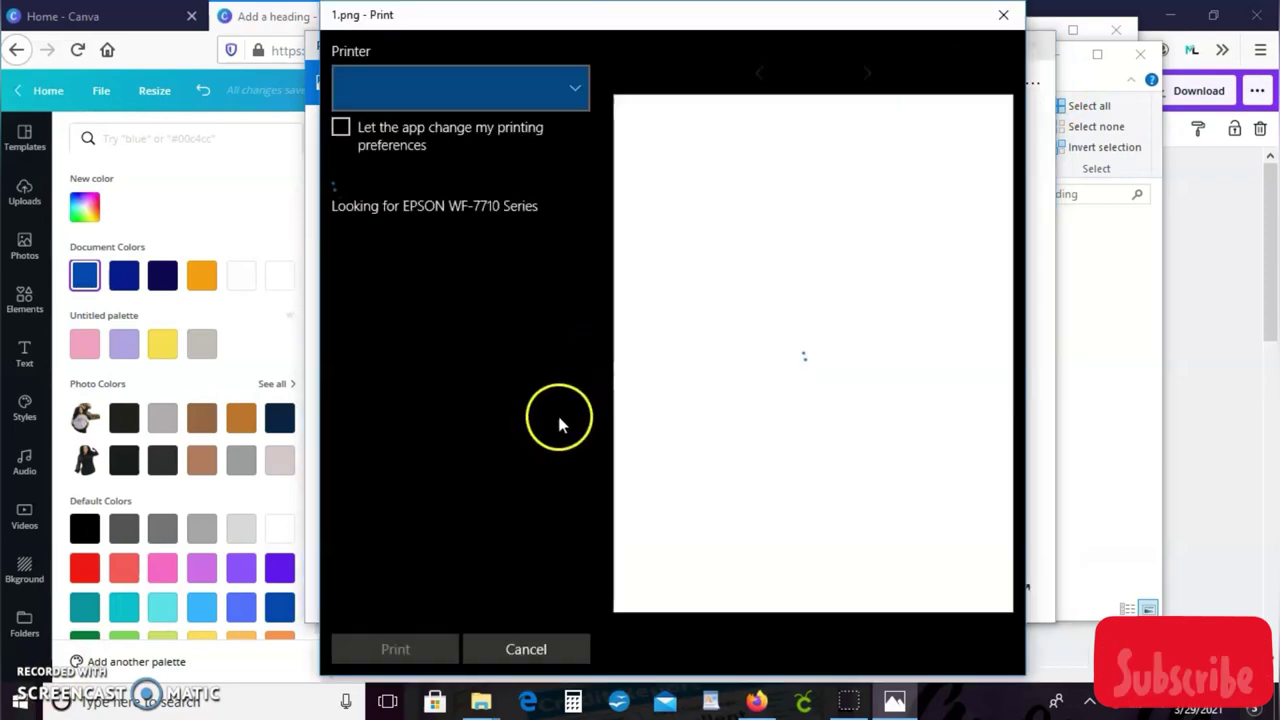
{"action": "left_click", "coordinate": [565, 87]}
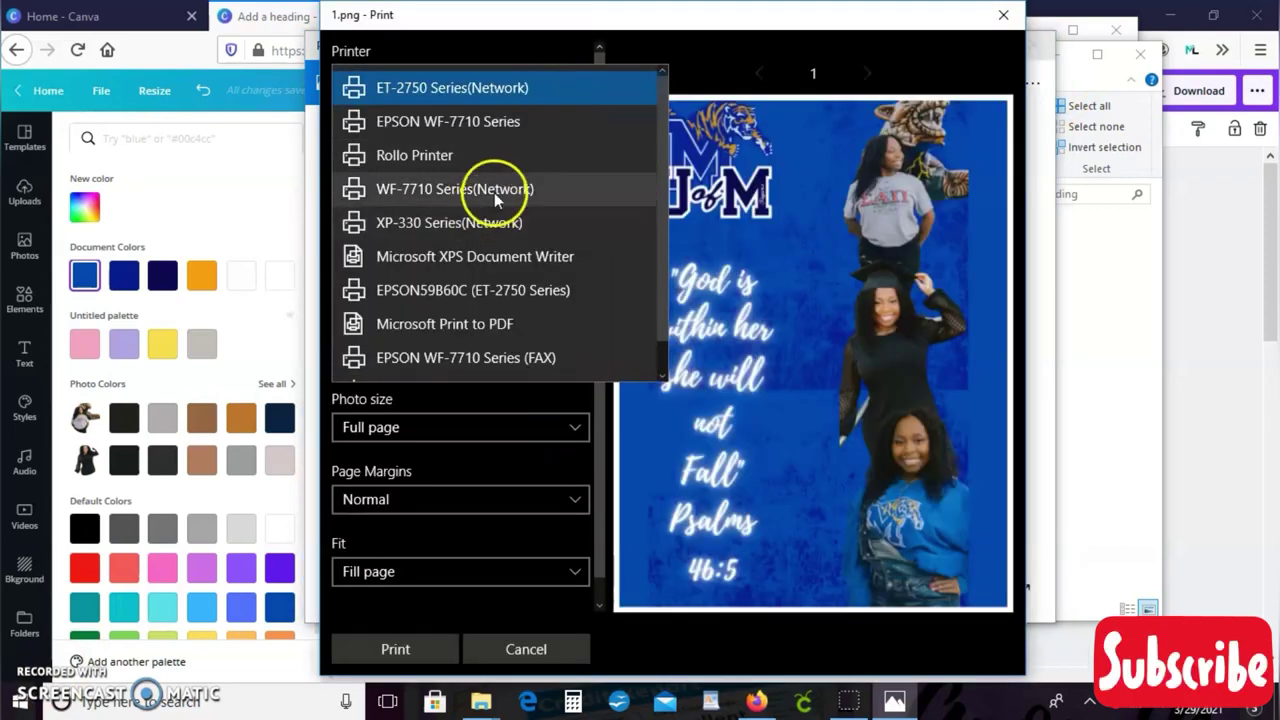
{"action": "left_click", "coordinate": [503, 121]}
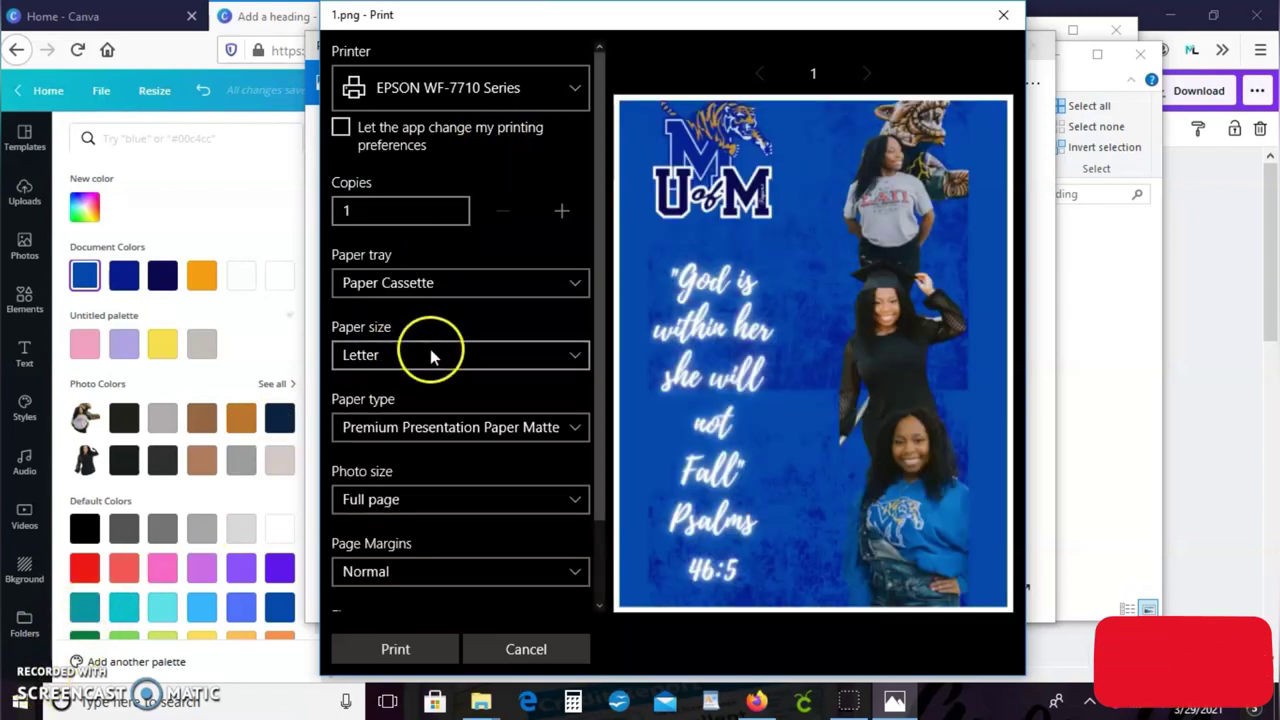
{"action": "left_click", "coordinate": [430, 351]}
{"action": "left_click", "coordinate": [405, 442]}
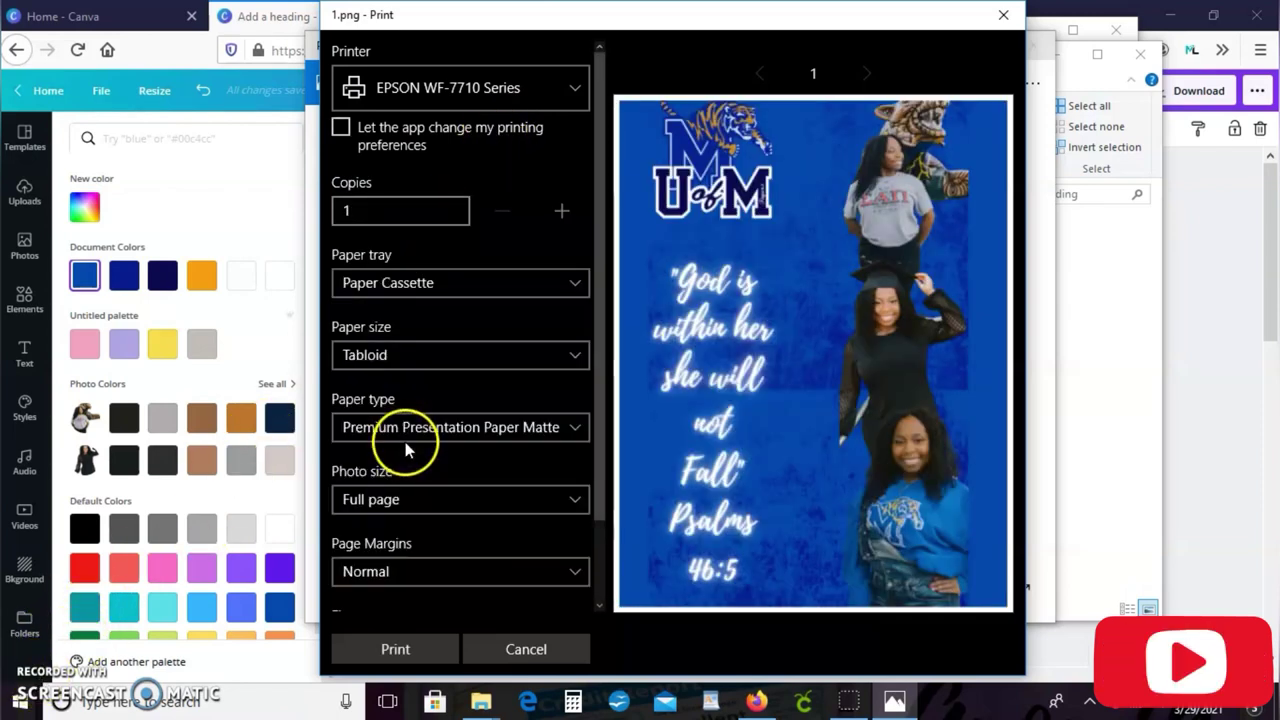
{"action": "scroll", "coordinate": [494, 451], "scroll_direction": "down", "scroll_amount": 3}
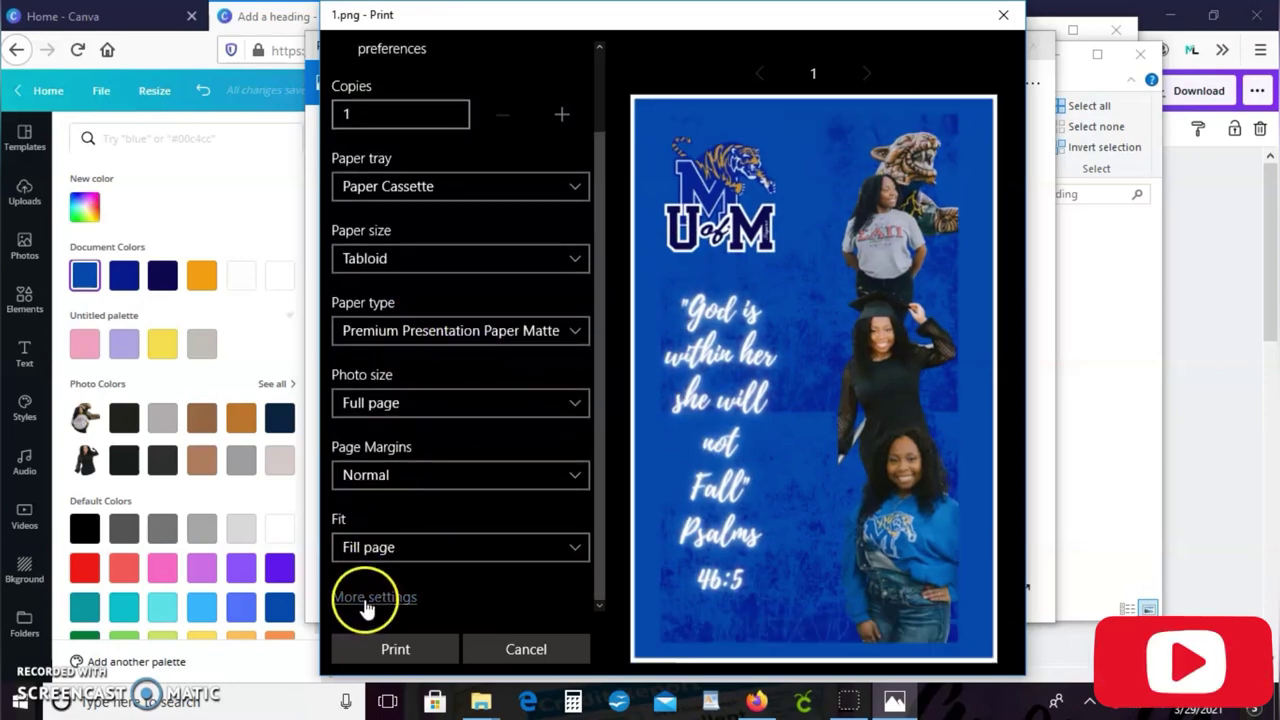
- Turn borderless printing on in the additional print settings
{"action": "left_click", "coordinate": [366, 598]}
{"action": "scroll", "coordinate": [505, 460], "scroll_direction": "down", "scroll_amount": 5}
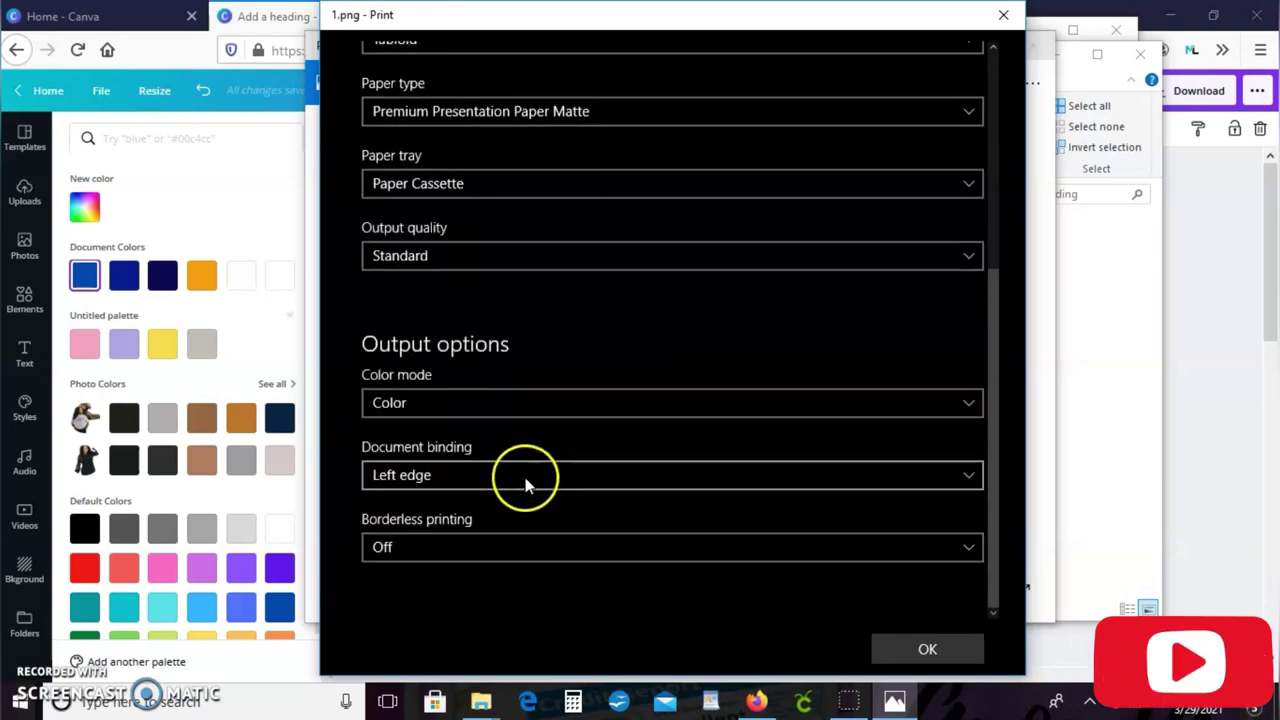
{"action": "left_click", "coordinate": [481, 547]}
{"action": "left_click", "coordinate": [465, 578]}
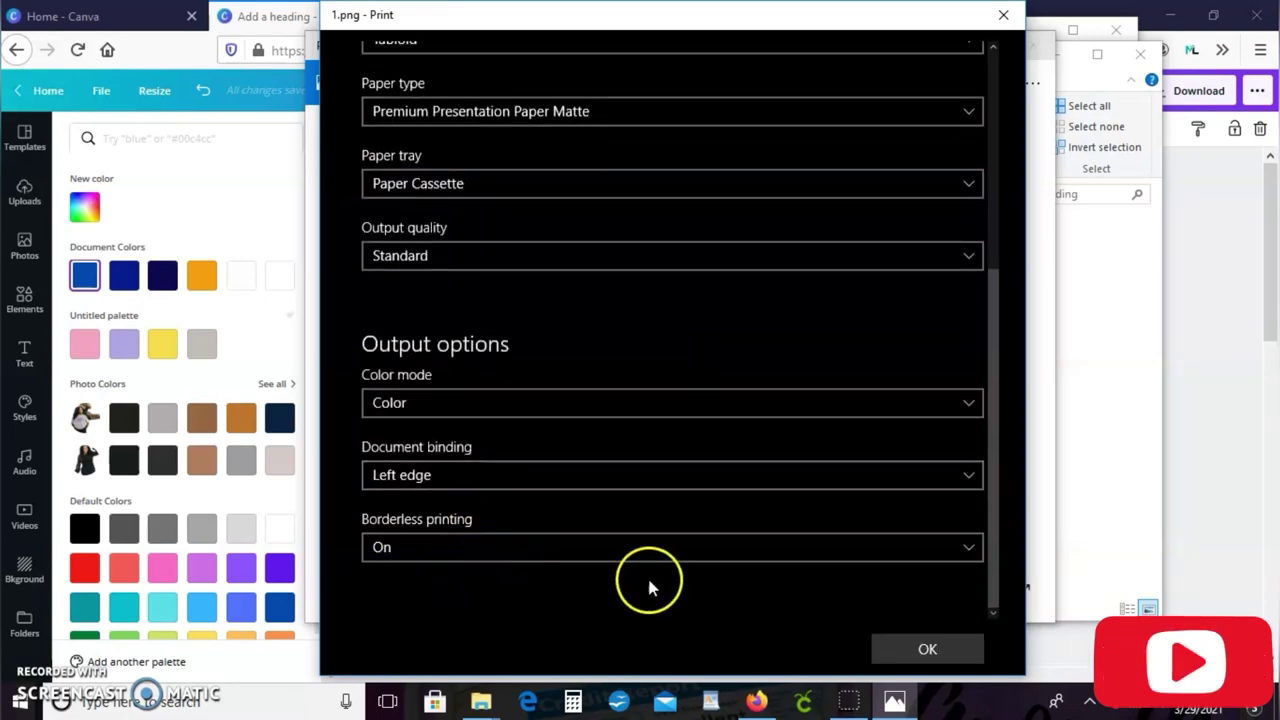
{"action": "left_click", "coordinate": [927, 650]}
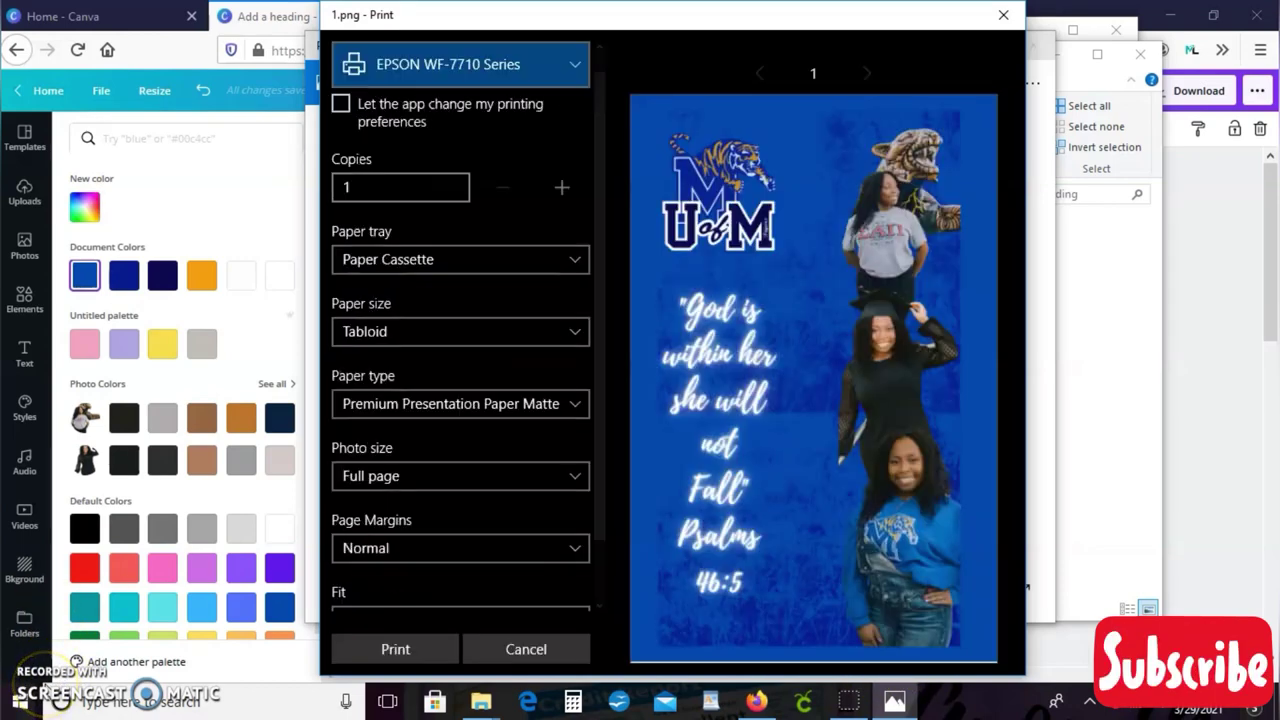
{"action": "scroll", "coordinate": [420, 338], "scroll_direction": "down", "scroll_amount": 2}
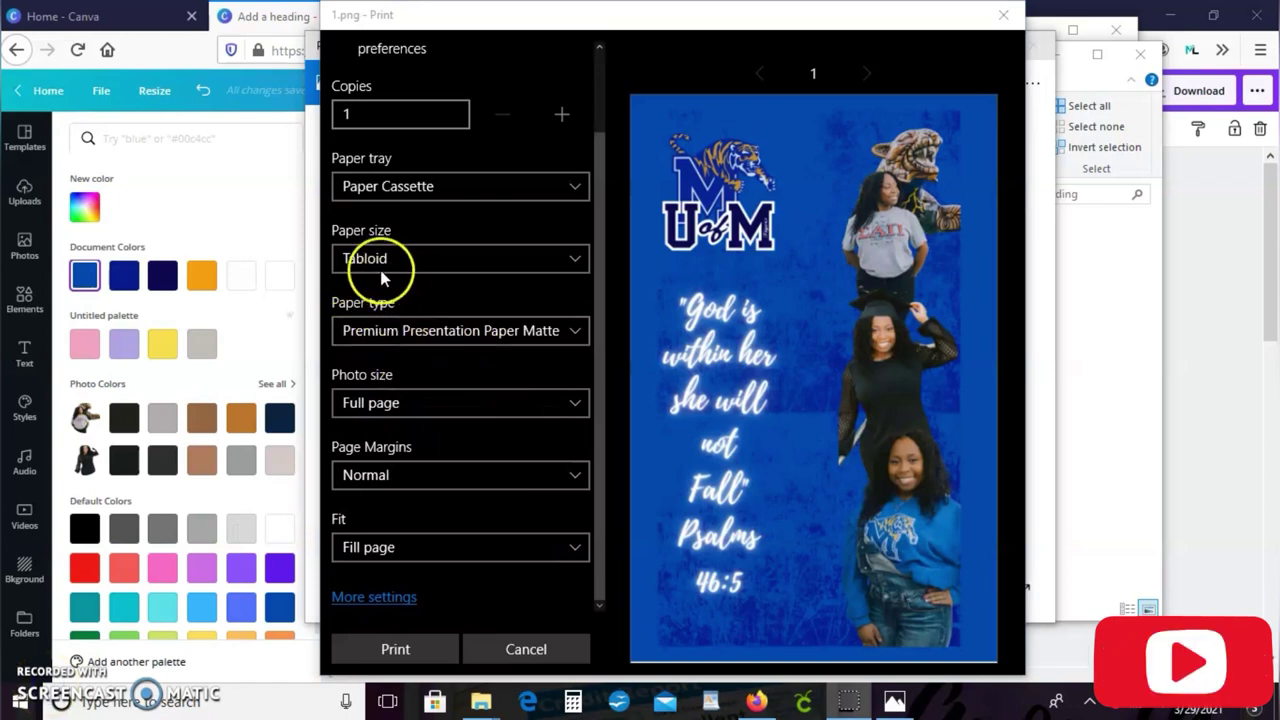
{"action": "scroll", "coordinate": [420, 430], "scroll_direction": "up", "scroll_amount": 2}
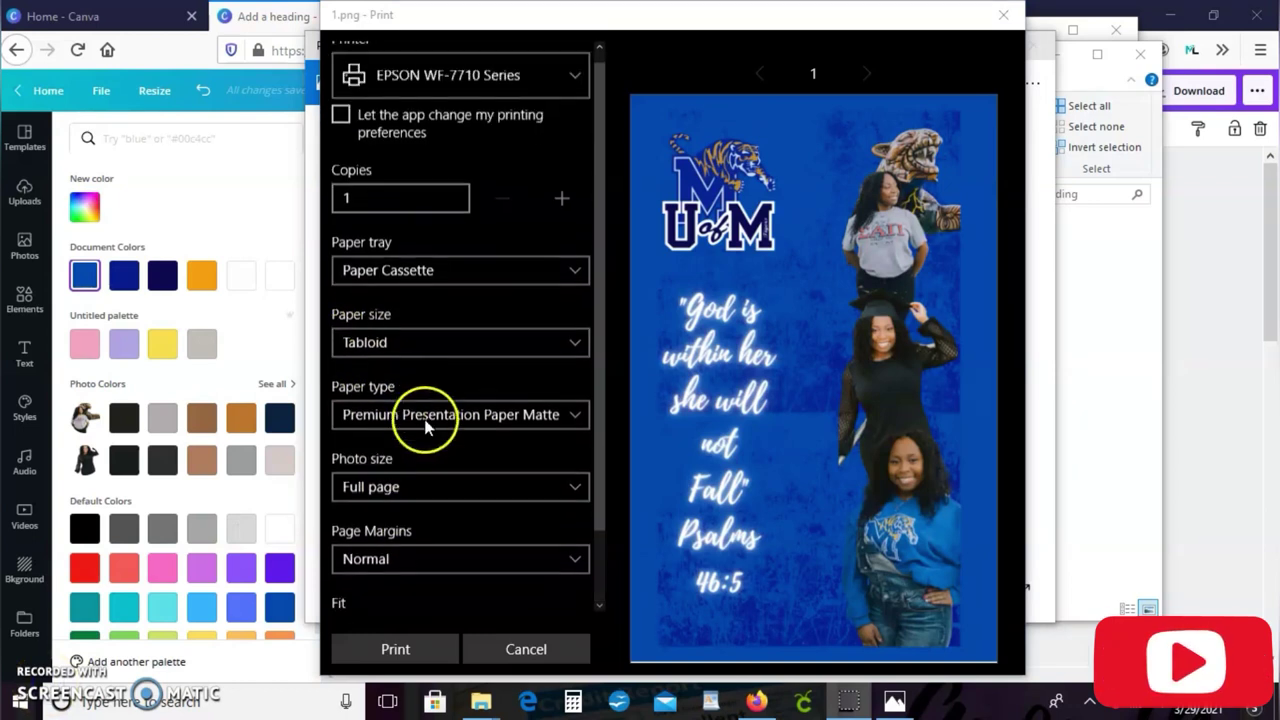
{"action": "scroll", "coordinate": [520, 450], "scroll_direction": "down", "scroll_amount": 2}
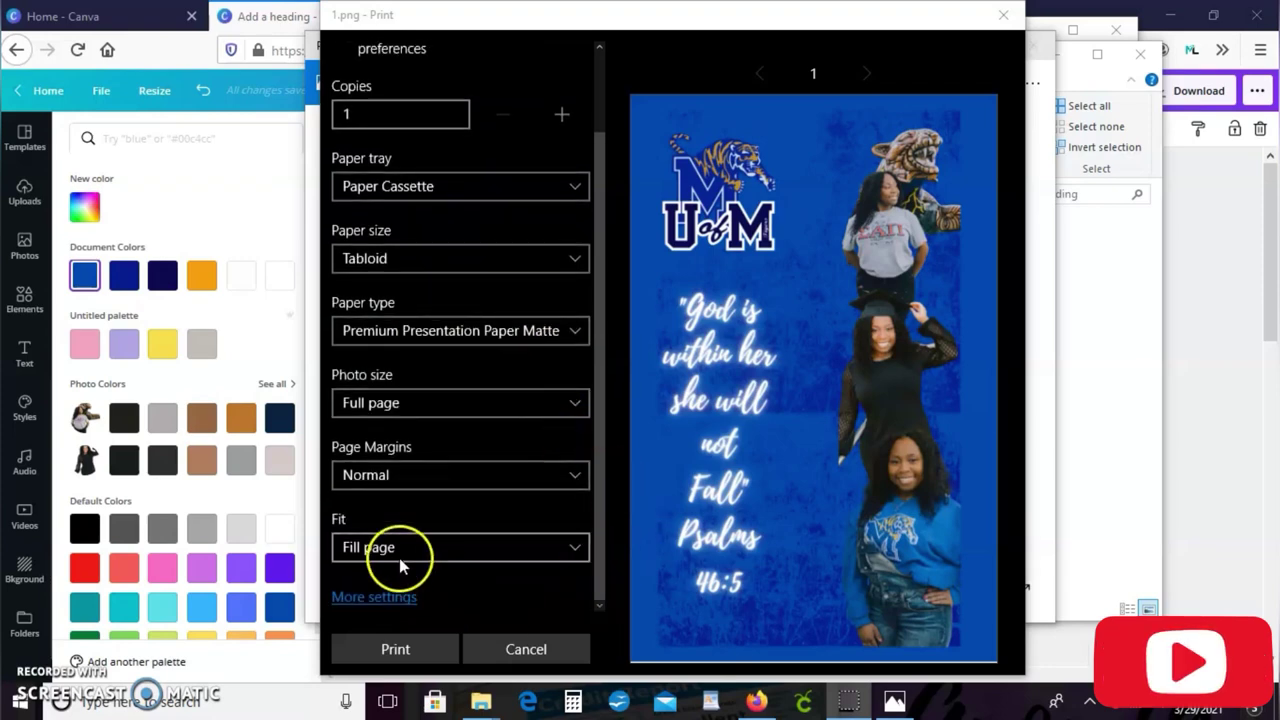